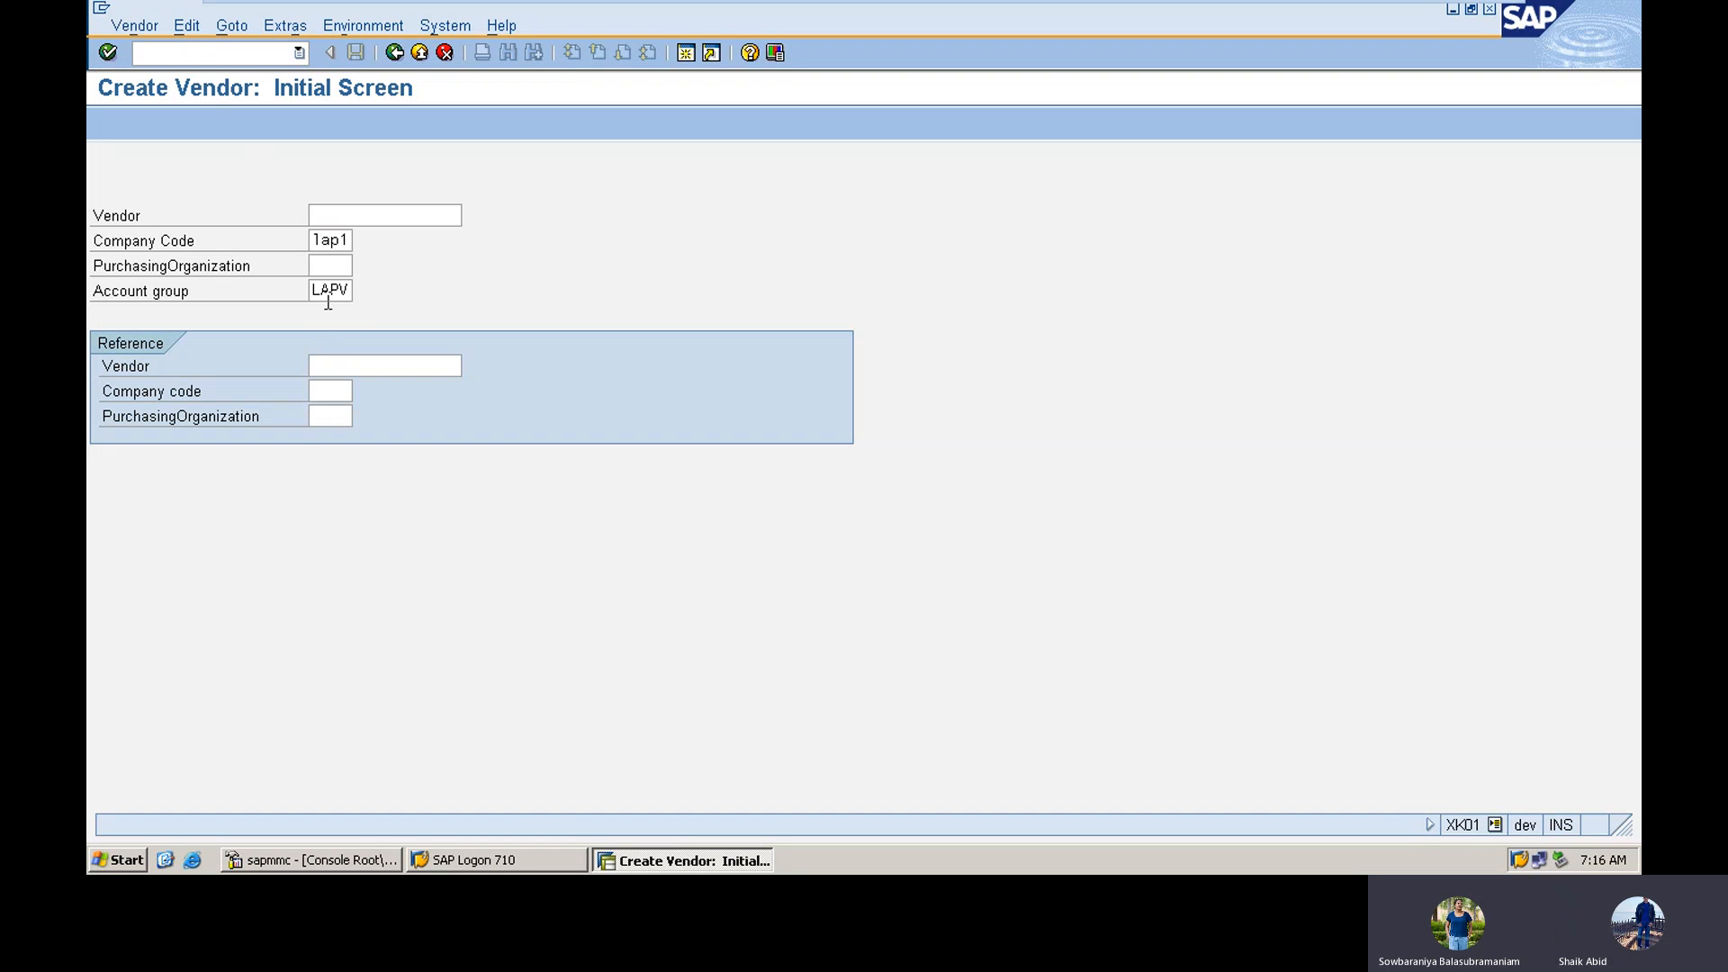
Step: Continue to the new vendor's address data, set the title to Mr. and enter the vendor's name
key("Return")
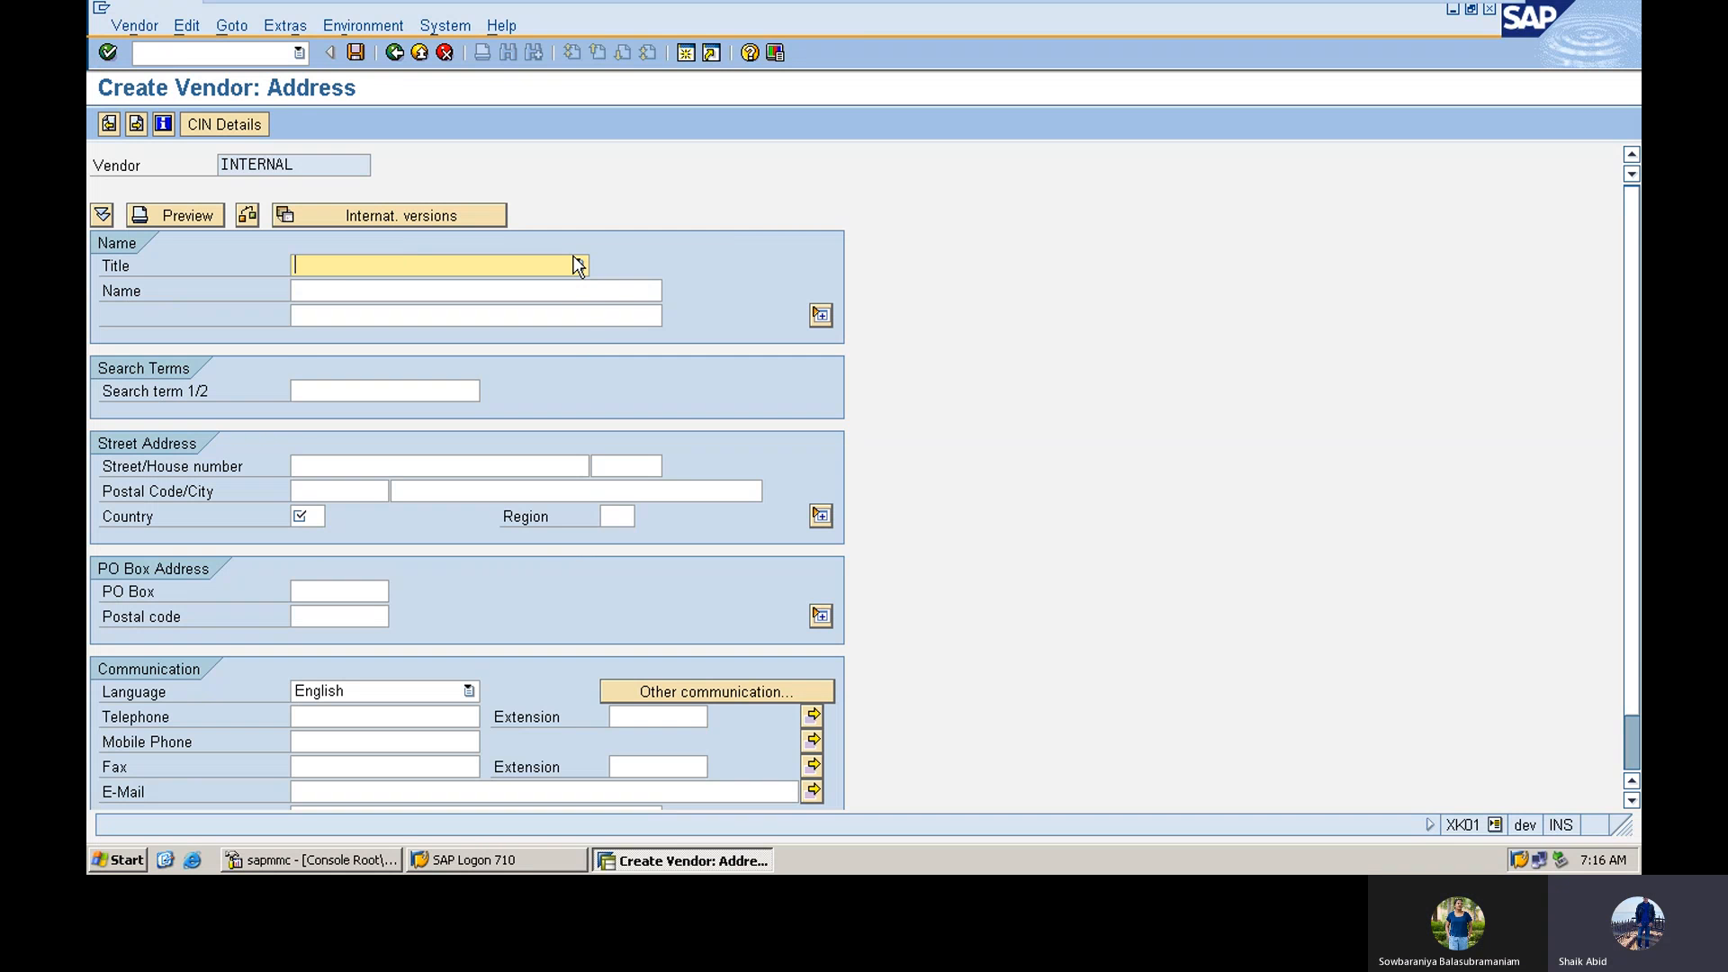
left_click(577, 266)
left_click(532, 336)
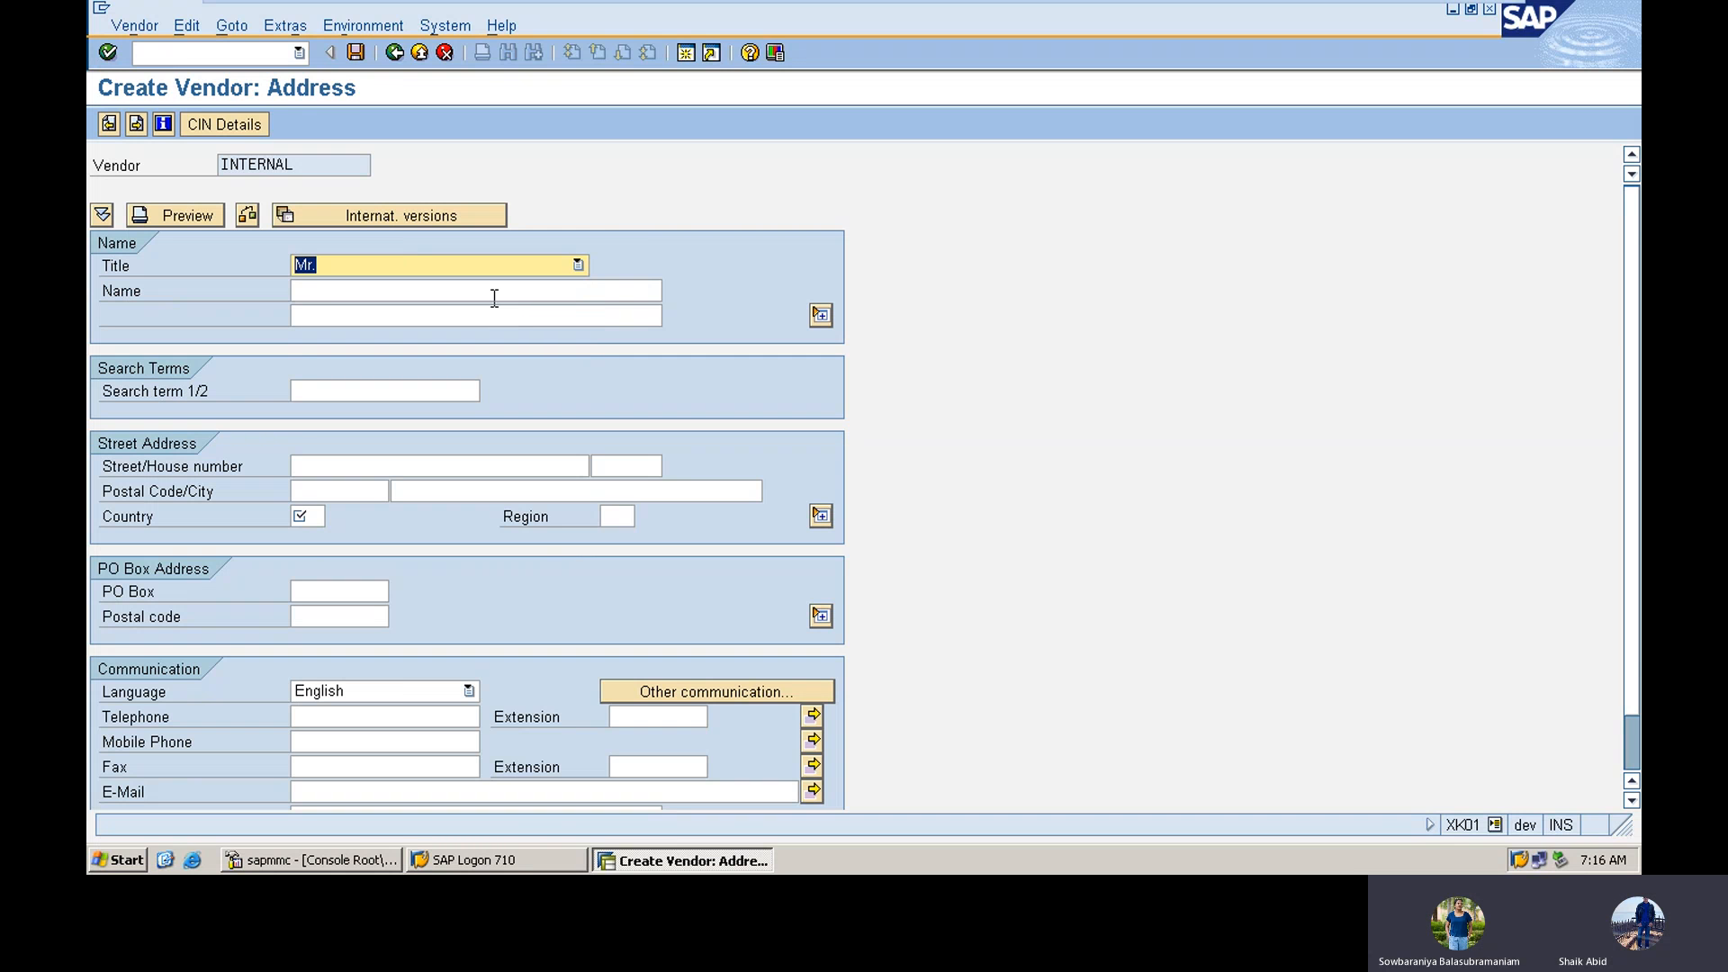
left_click(494, 298)
type("sco")
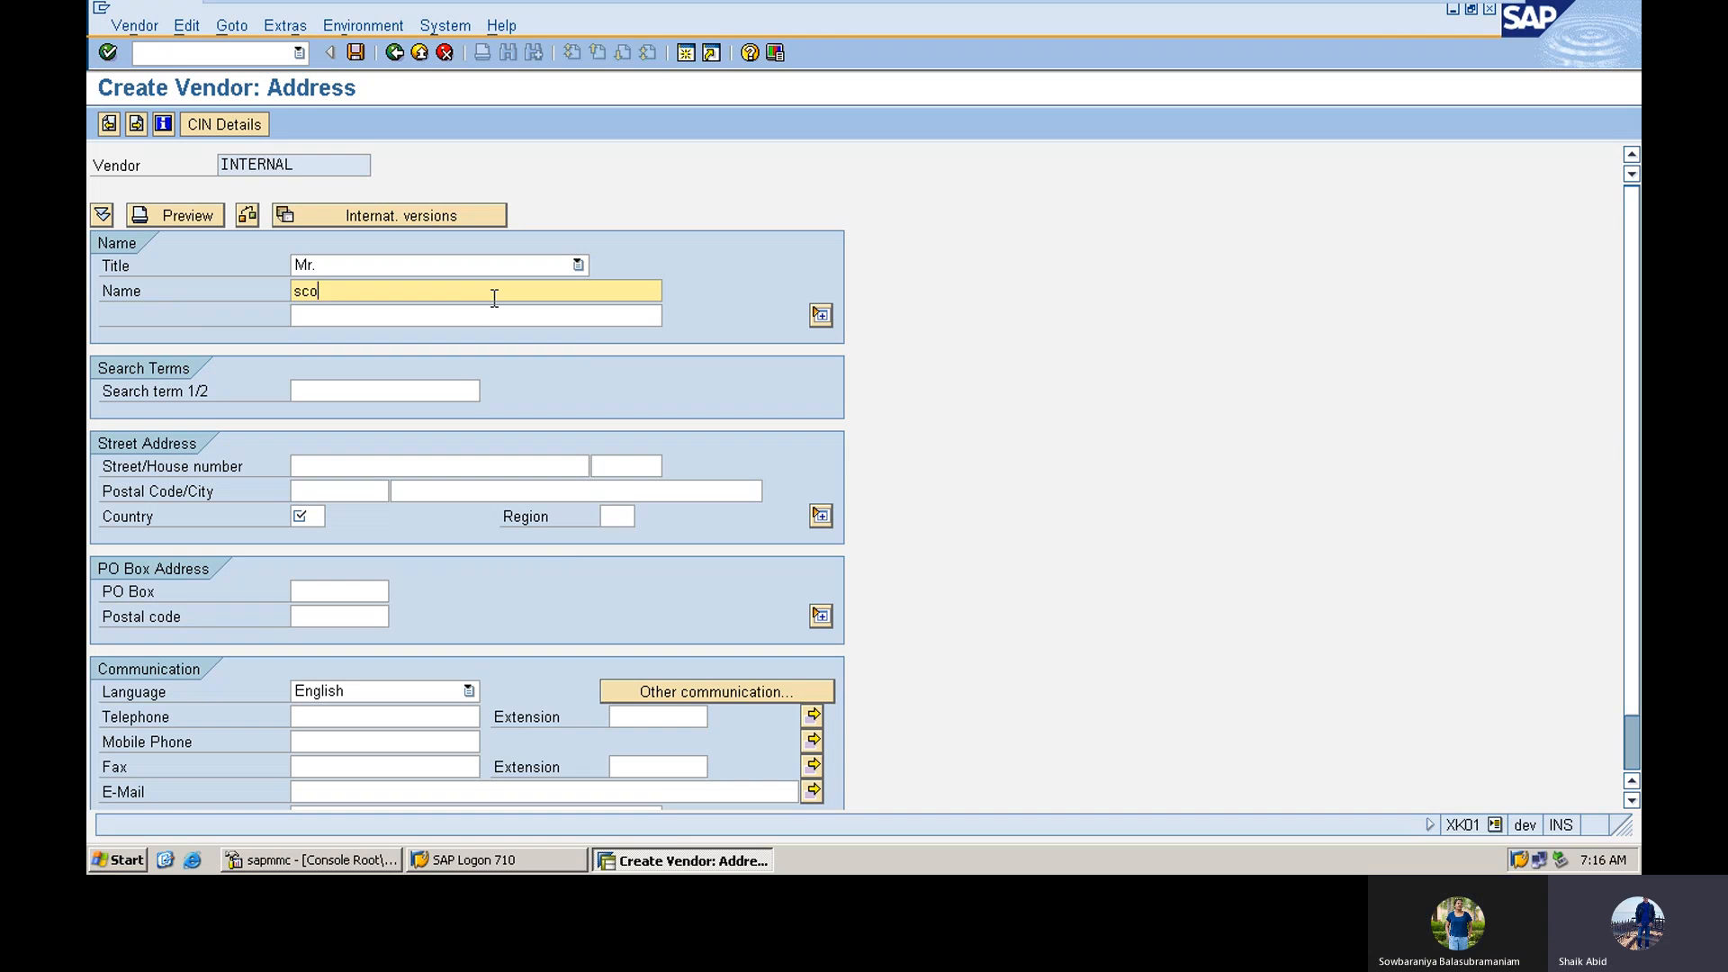
type("tt")
Step: Enter the vendor's street, postal code and city in the street address
left_click(355, 466)
type("tngar")
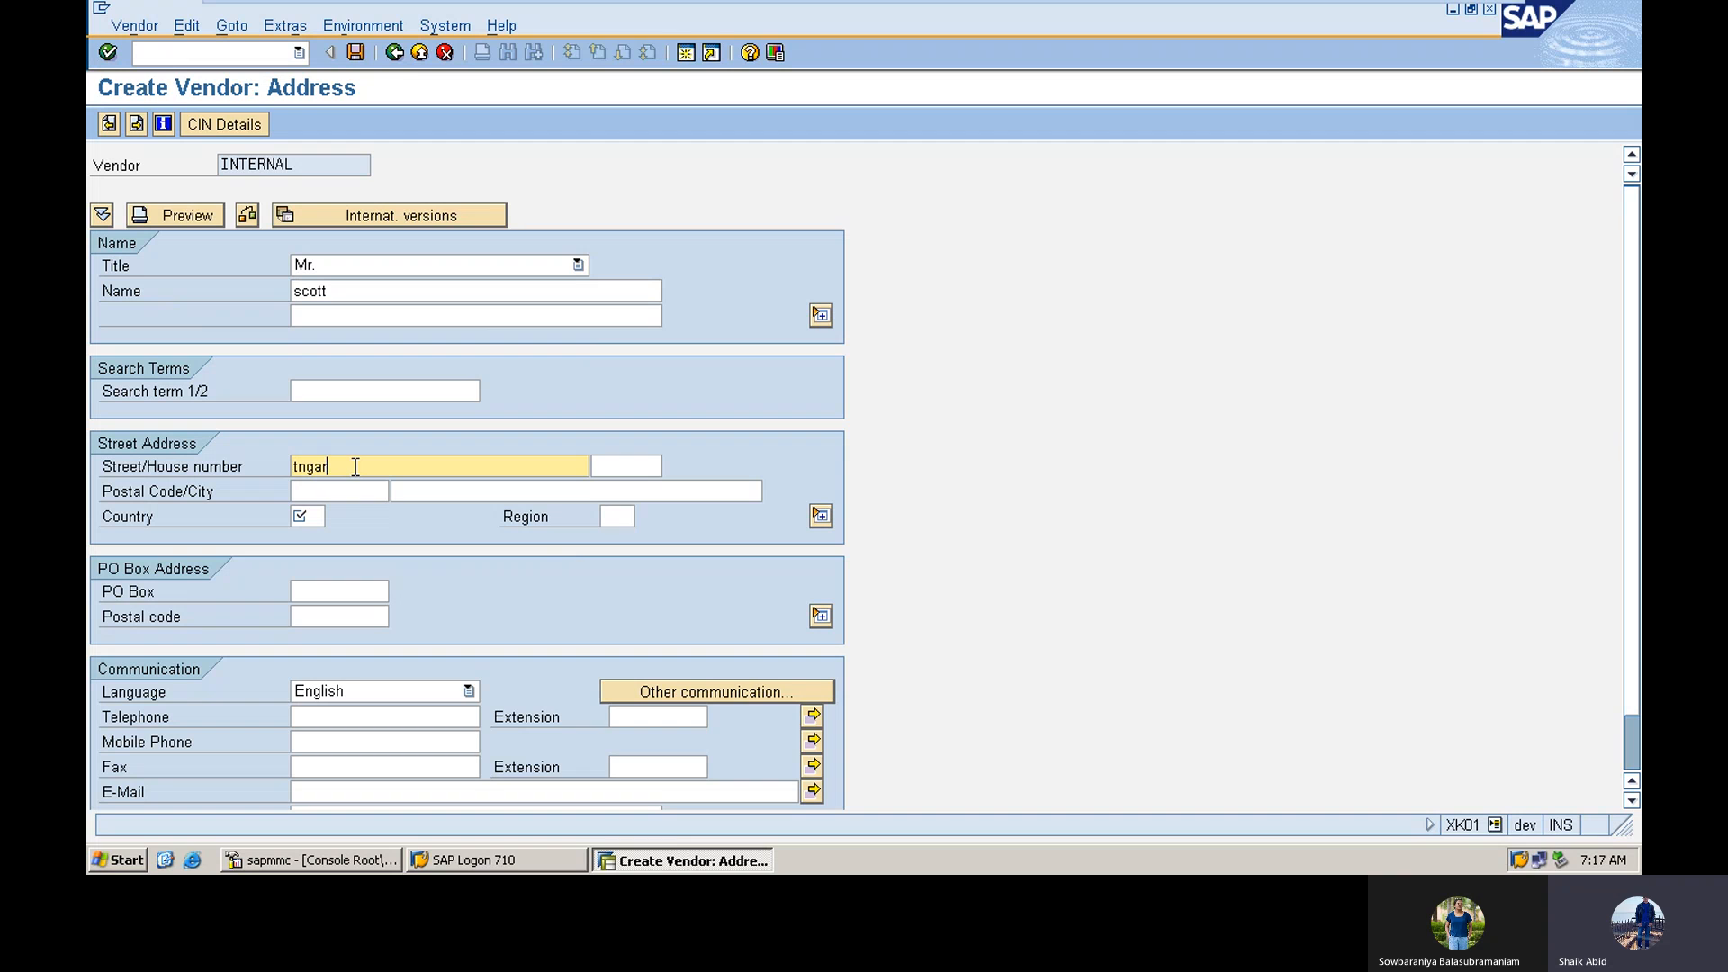
left_click(343, 494)
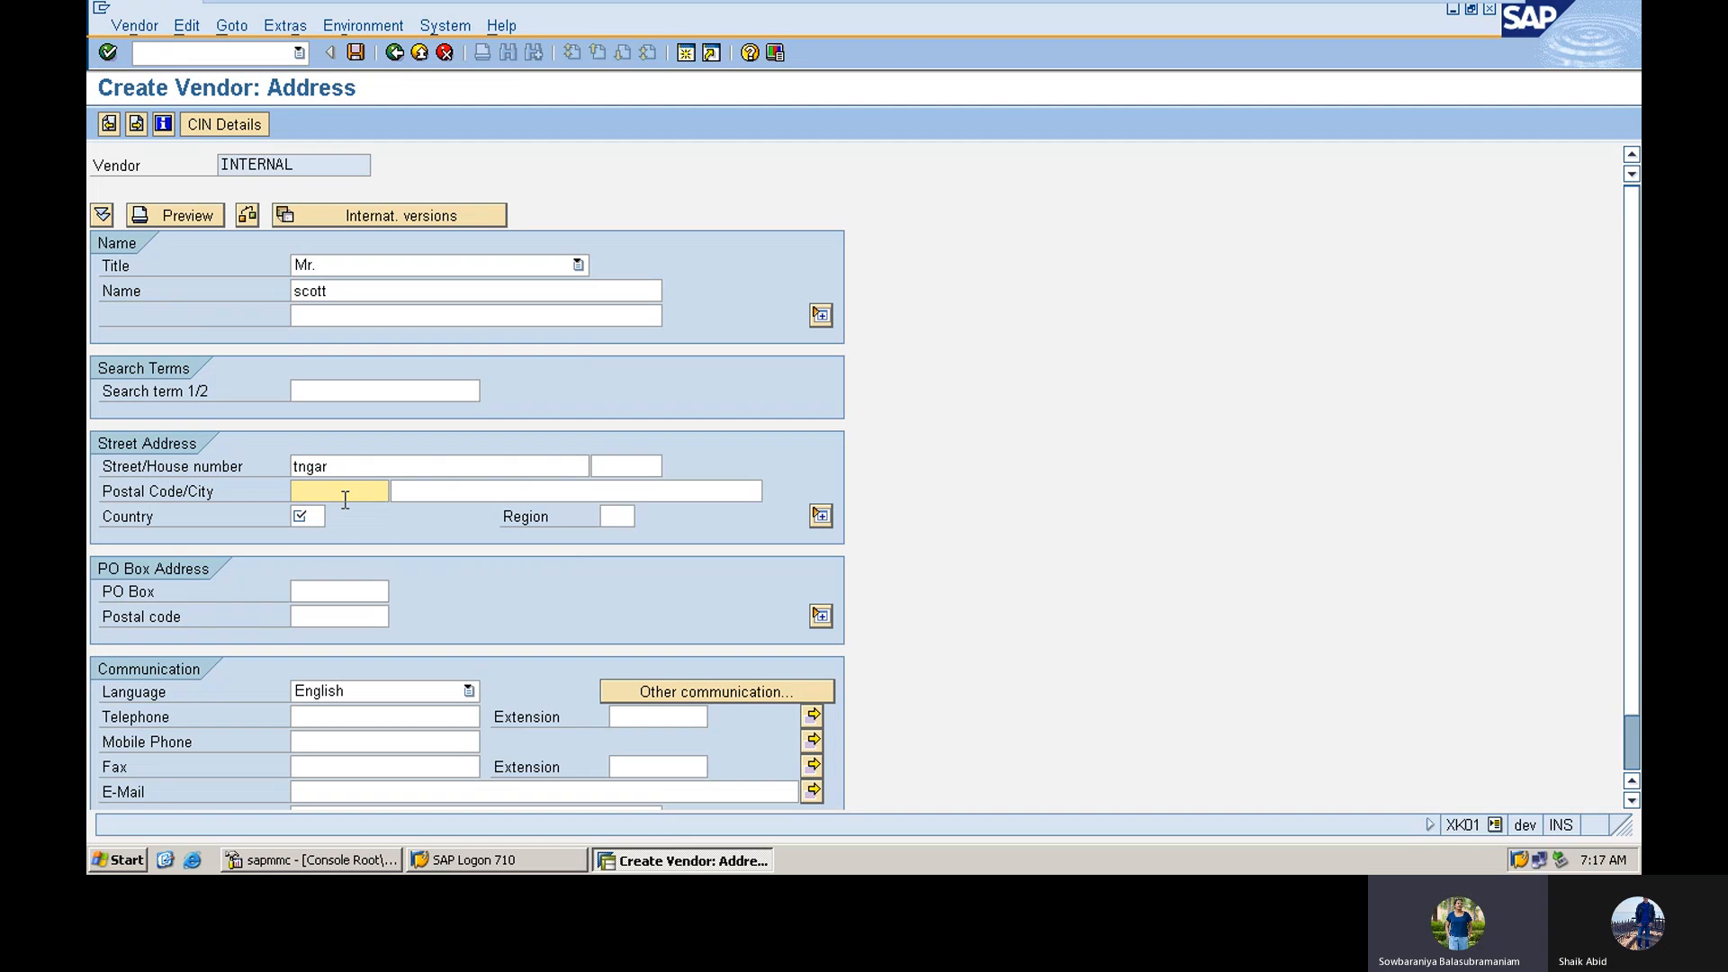
type("4")
left_click(337, 512)
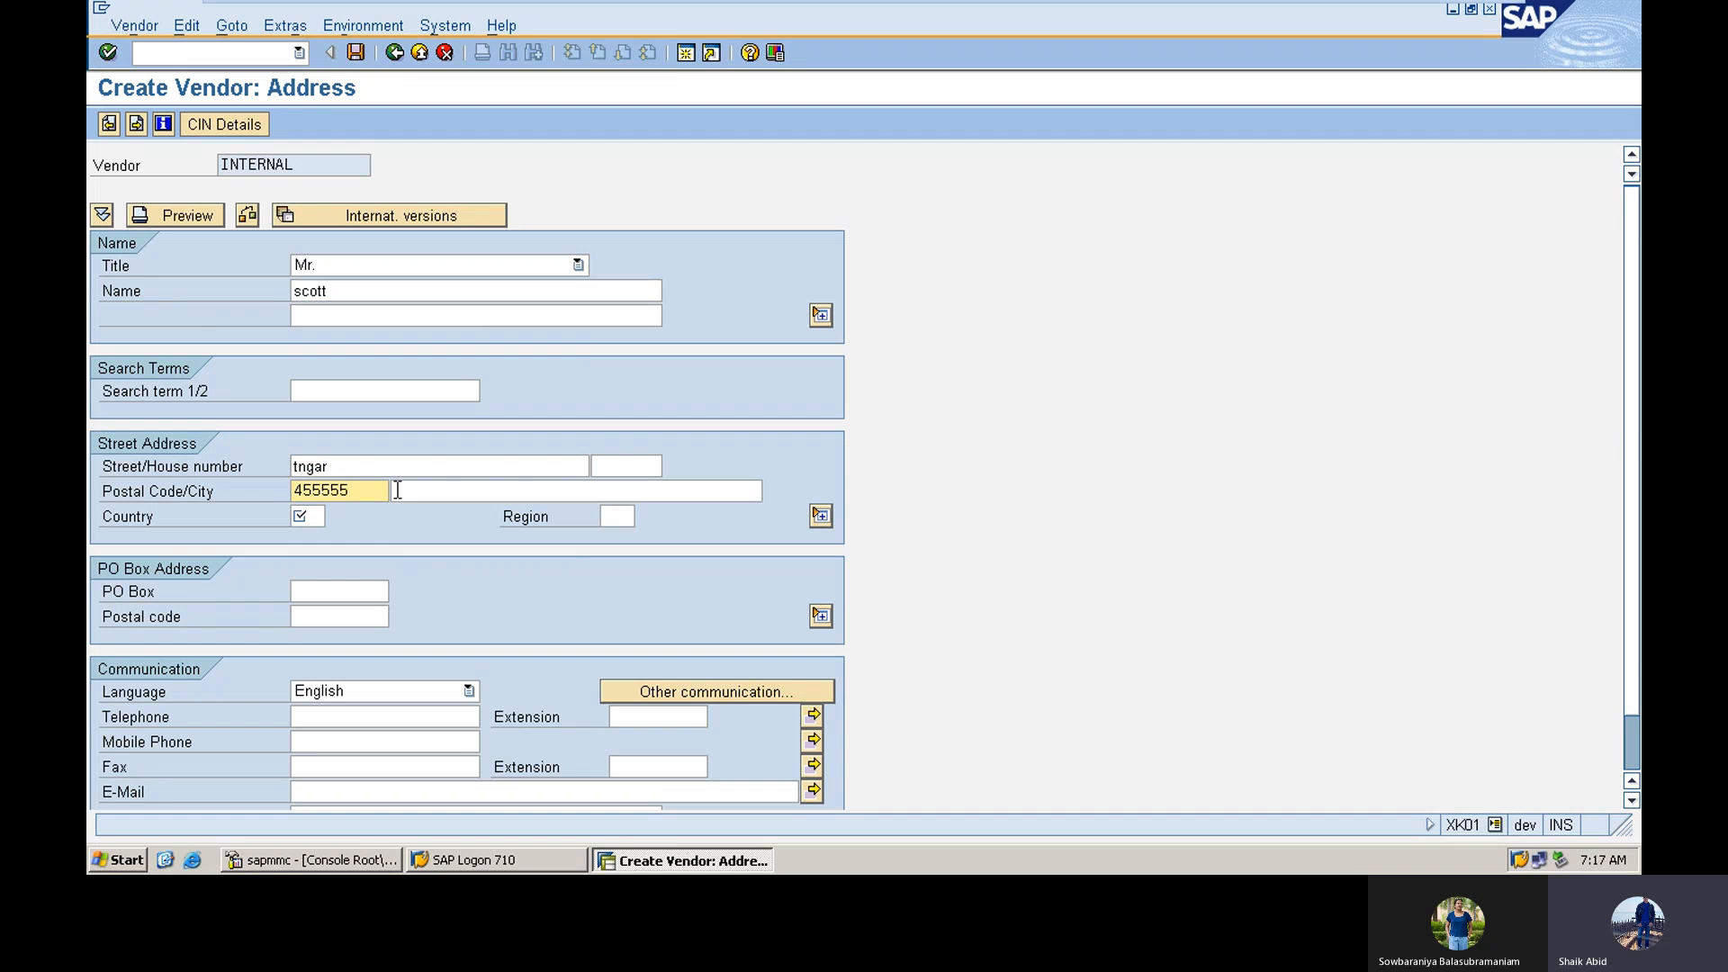
left_click(398, 491)
type("c")
left_click(397, 517)
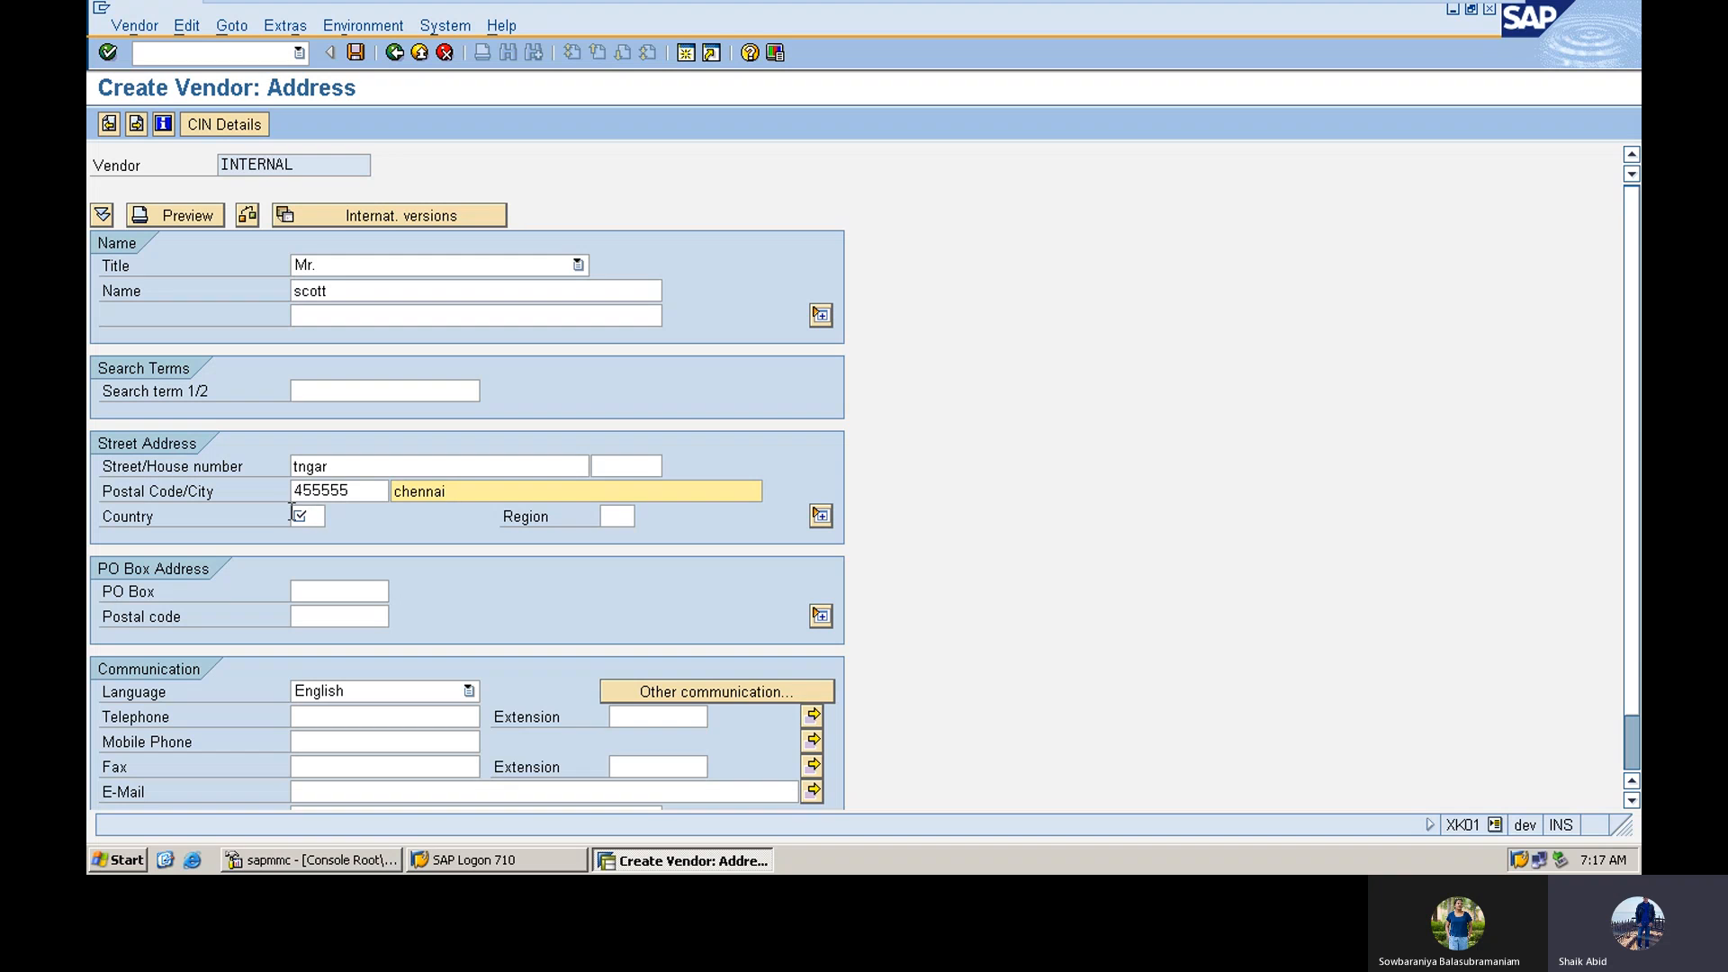
Step: Set the vendor's country to IN and region to 22, and continue to the accounting information
left_click(291, 513)
type("in")
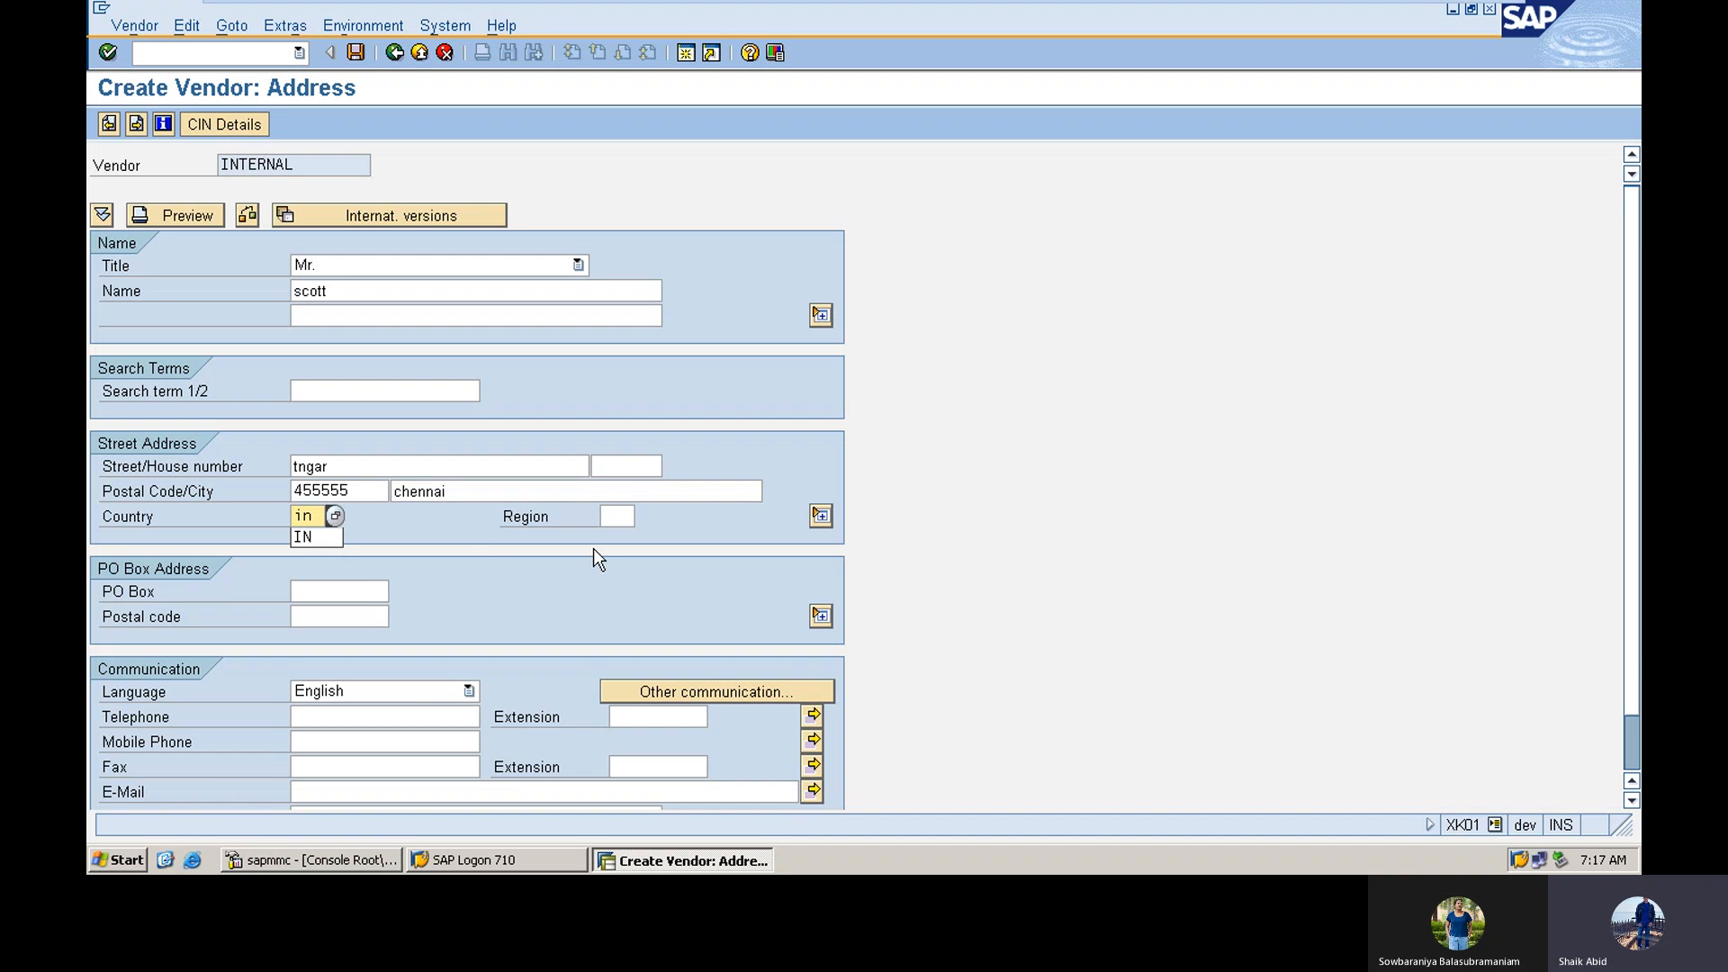
left_click(607, 518)
type("22")
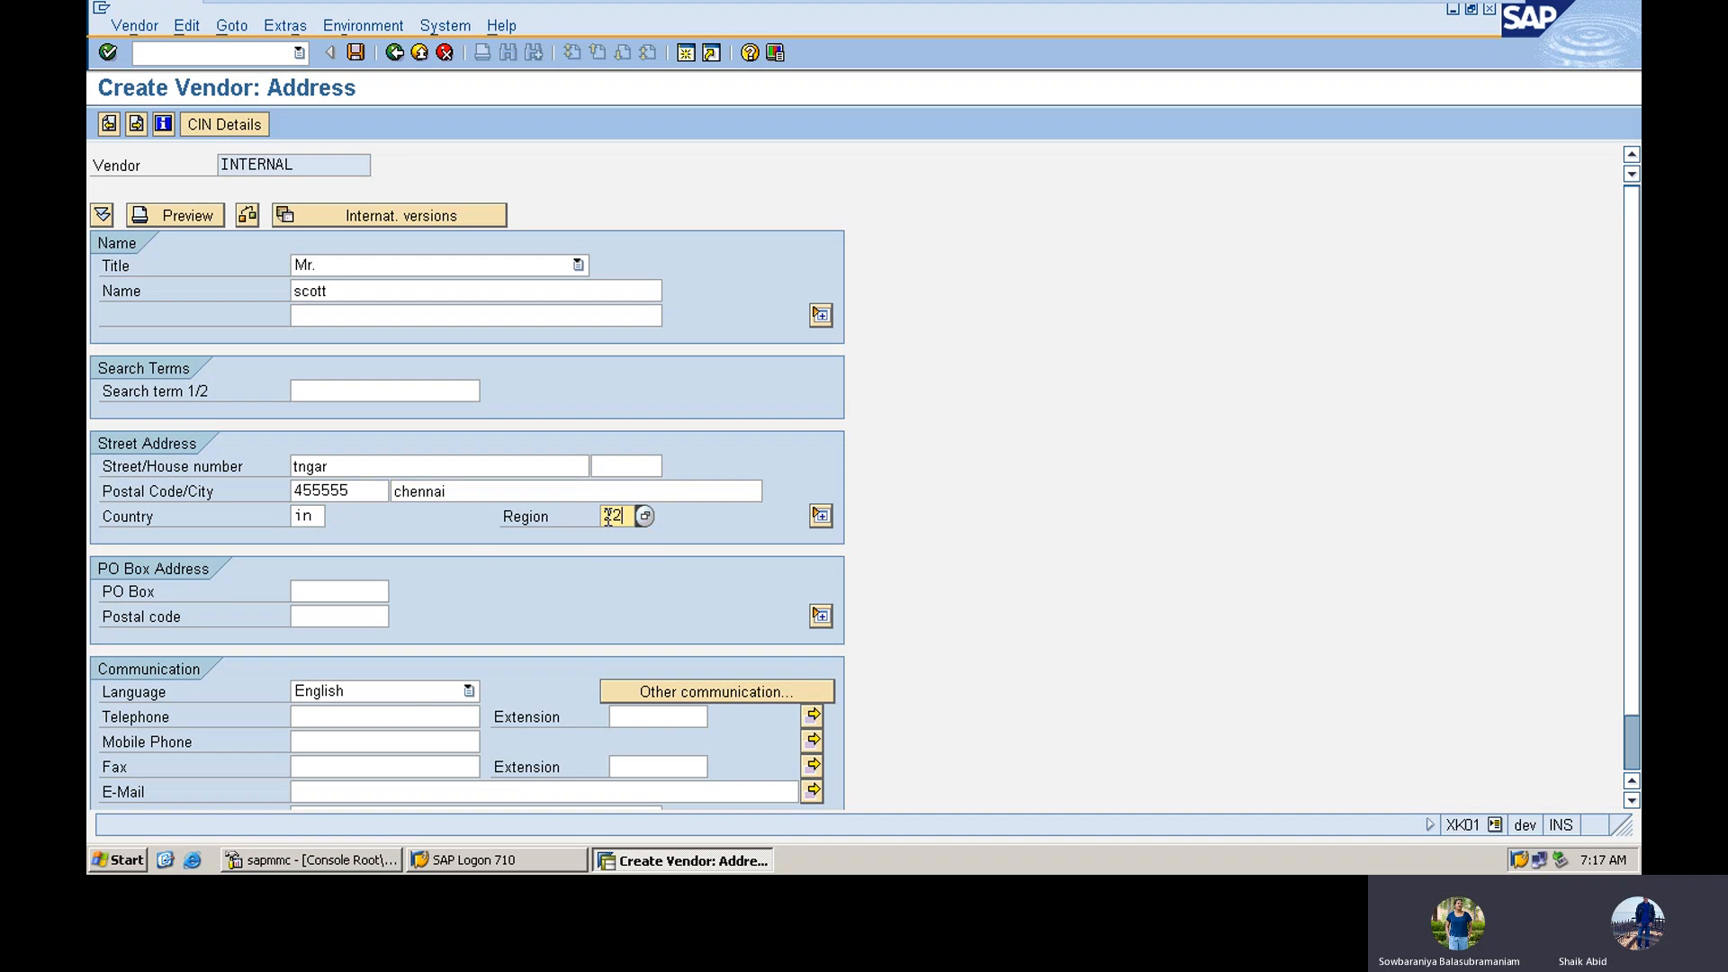
key("Return")
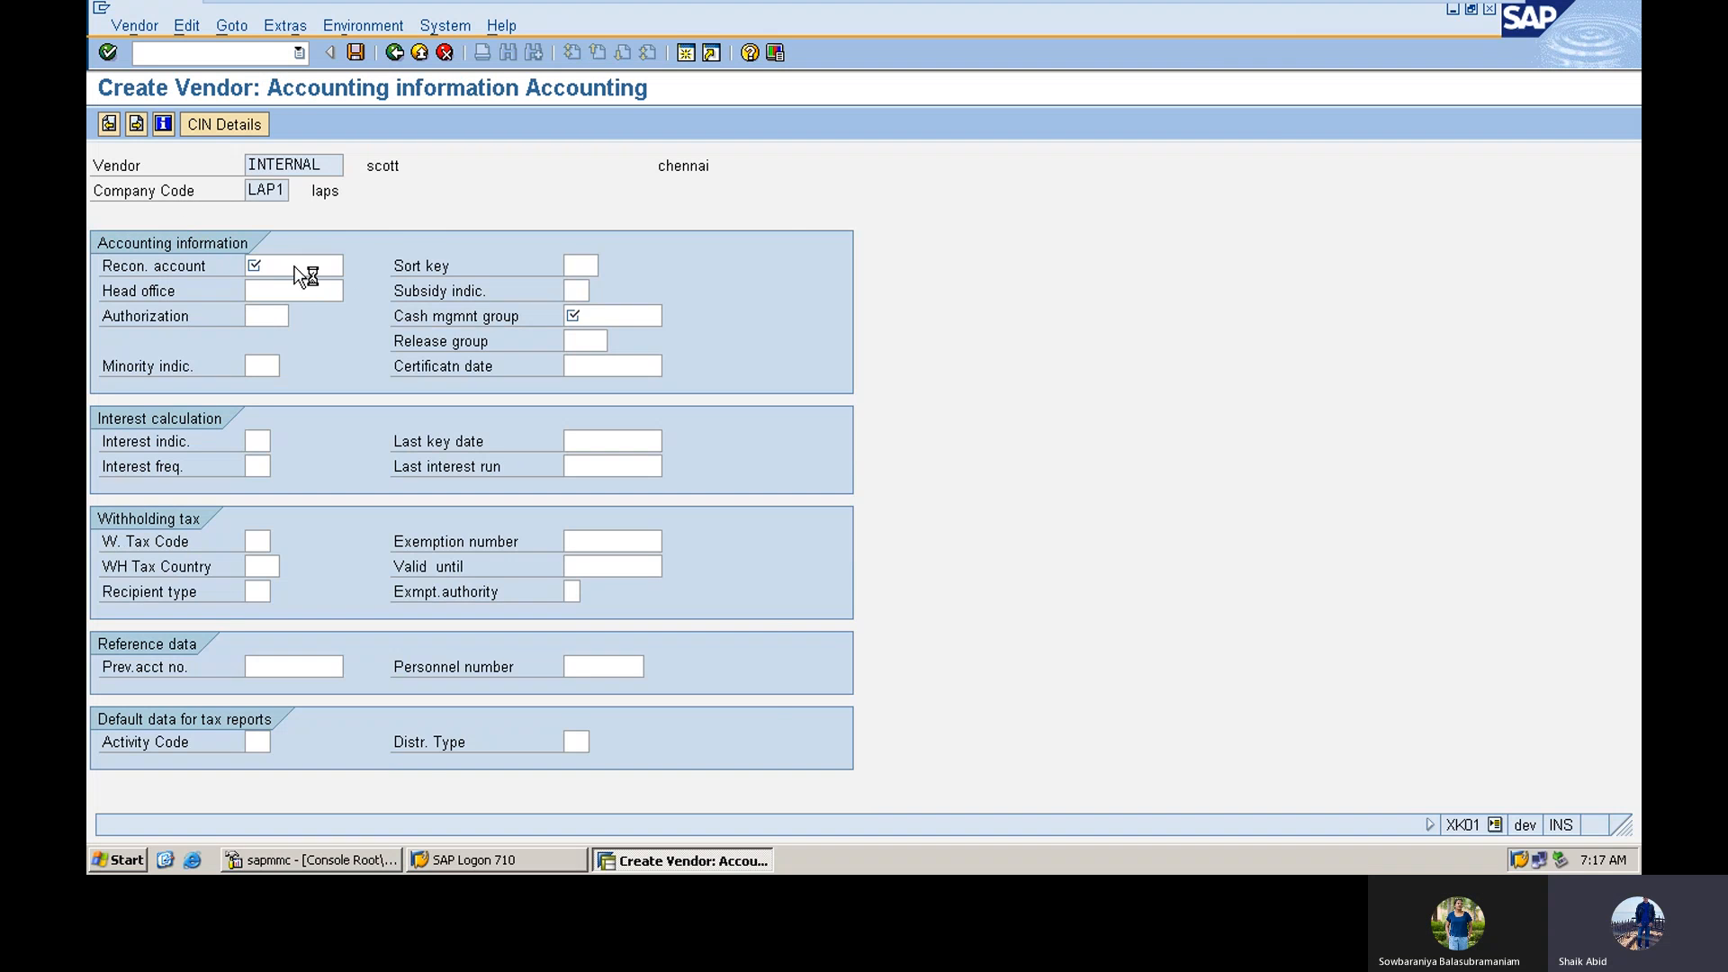
Step: Assign reconciliation account 102 (SUNDRY CERDITORS) and cash management group A1, and save the vendor
key("F4")
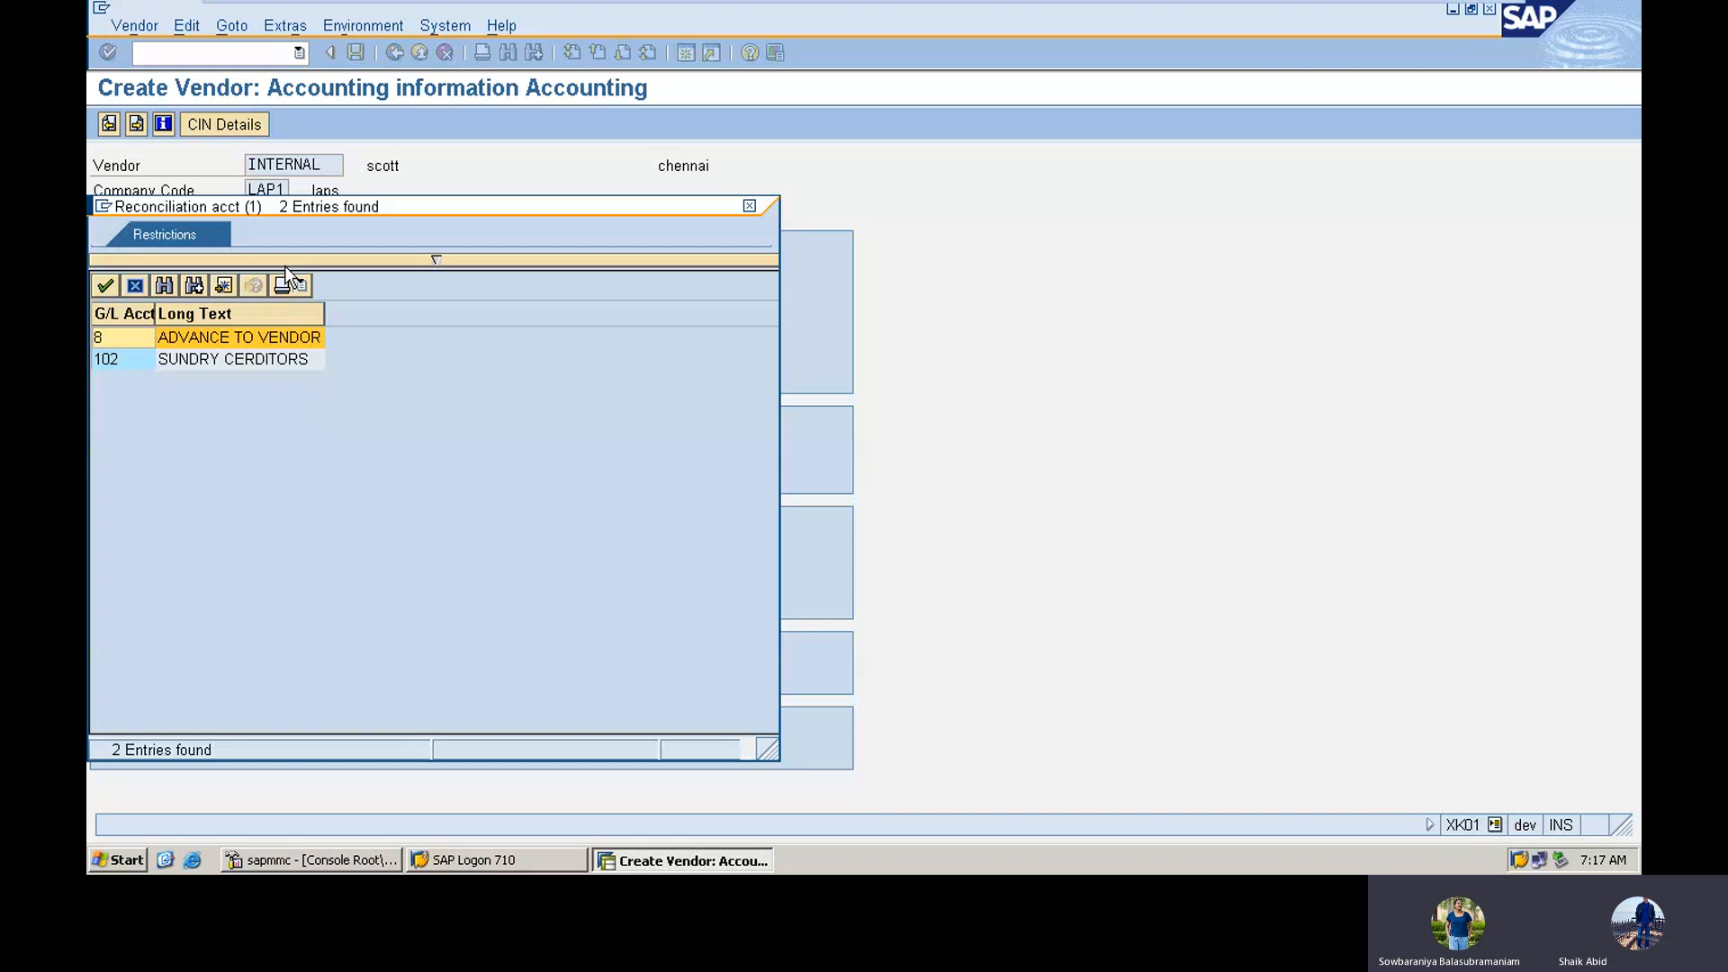
double_click(252, 362)
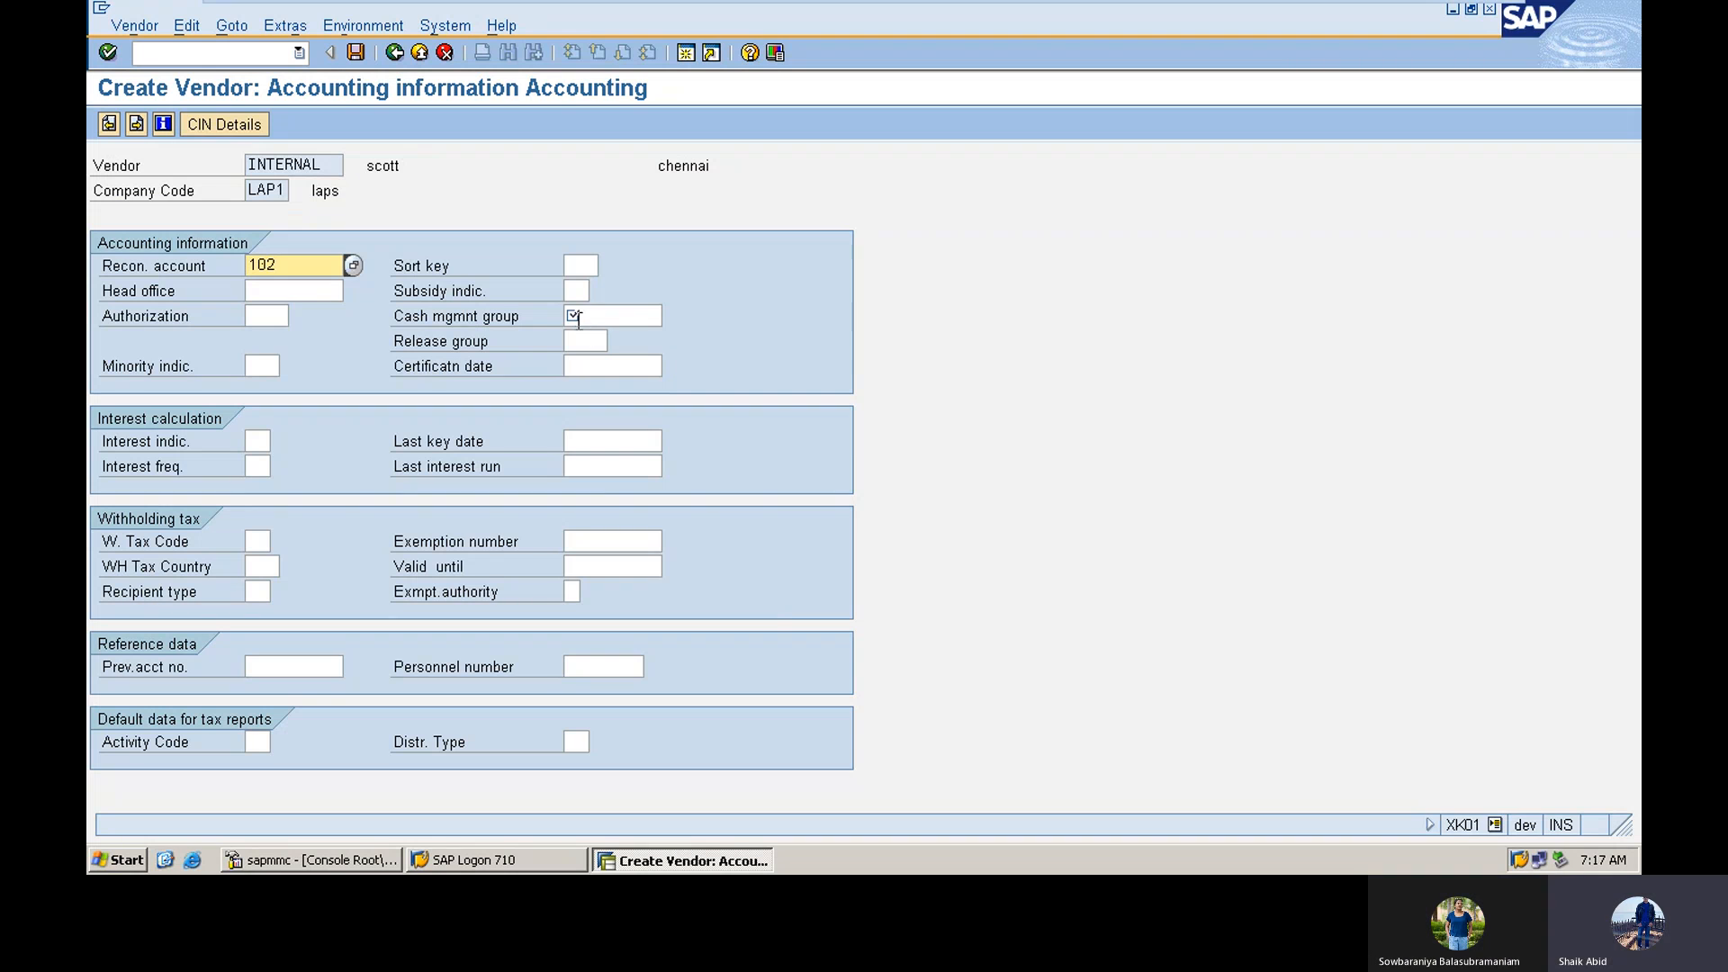
left_click(577, 317)
type("A1")
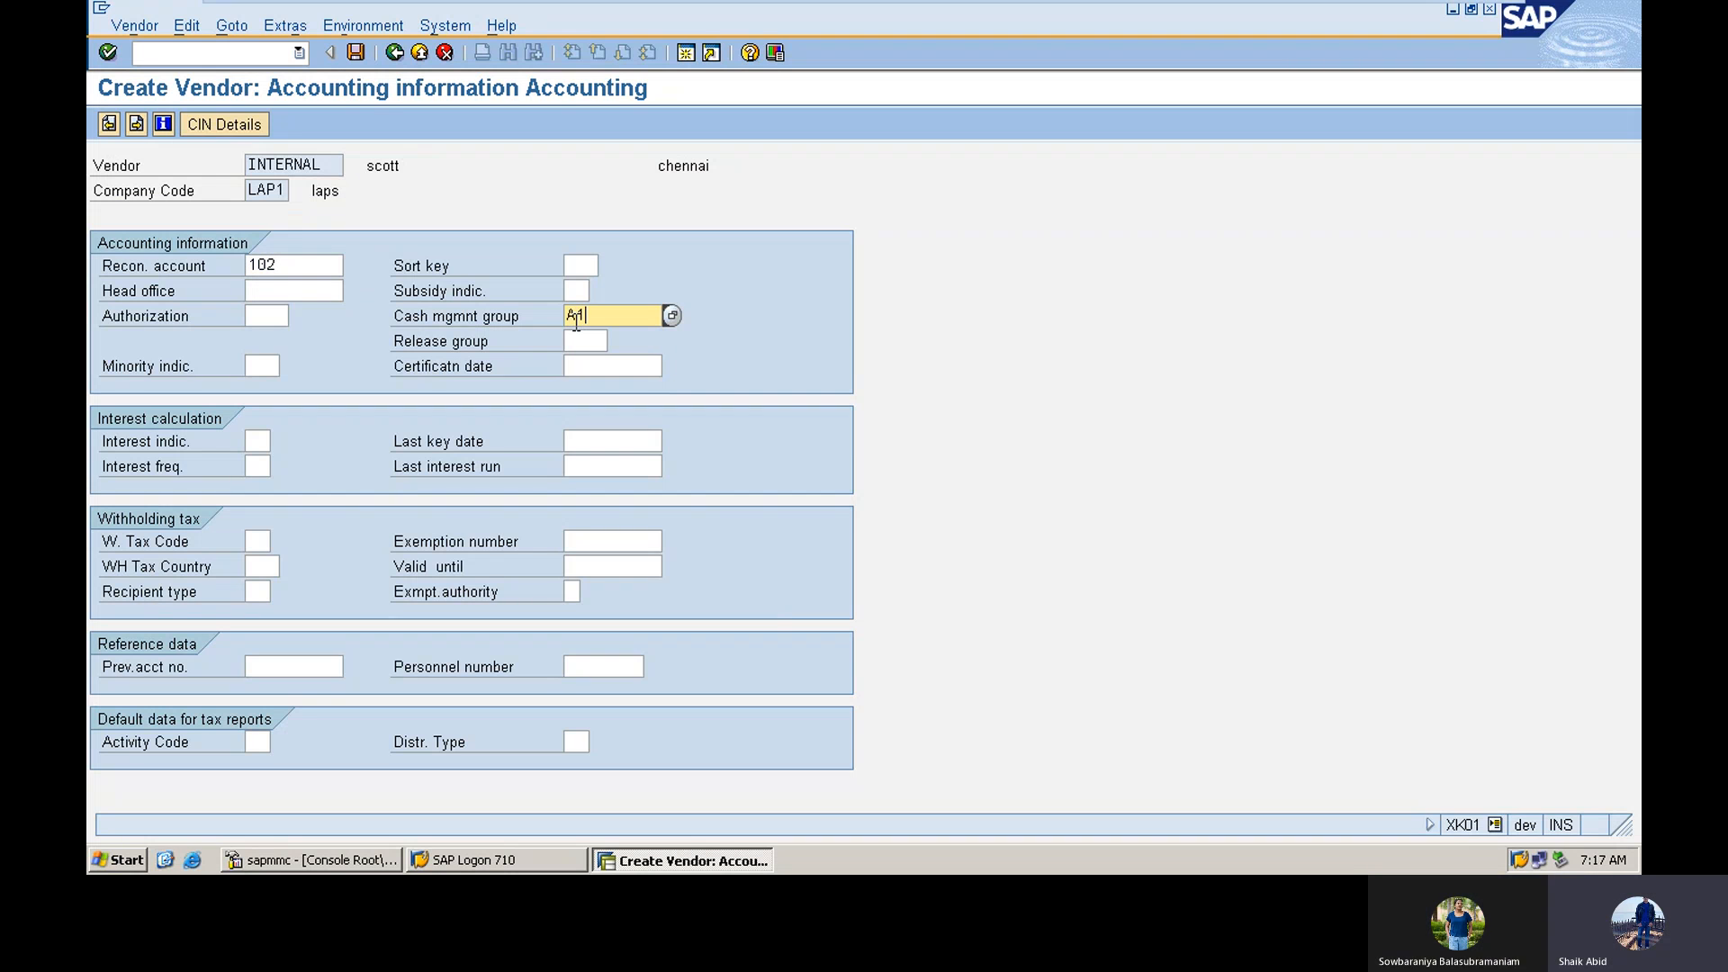
left_click(348, 56)
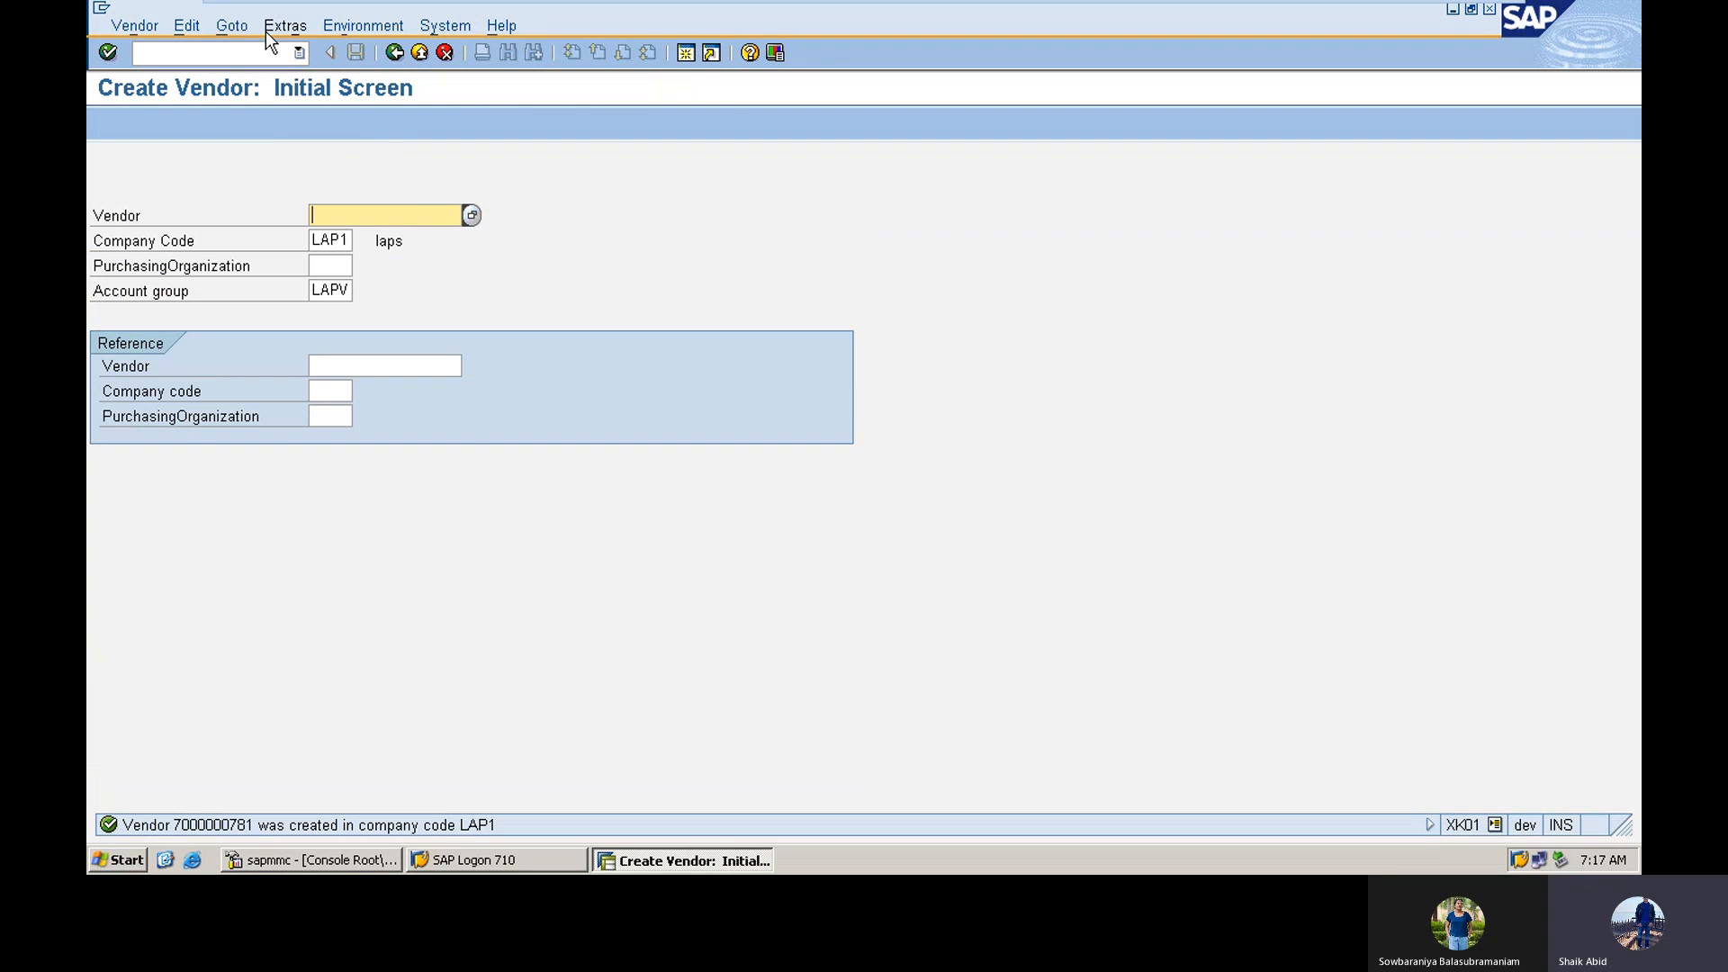
Step: Open vendor invoice entry with transaction F-43 and set the document date to 20.04.2023
left_click(230, 57)
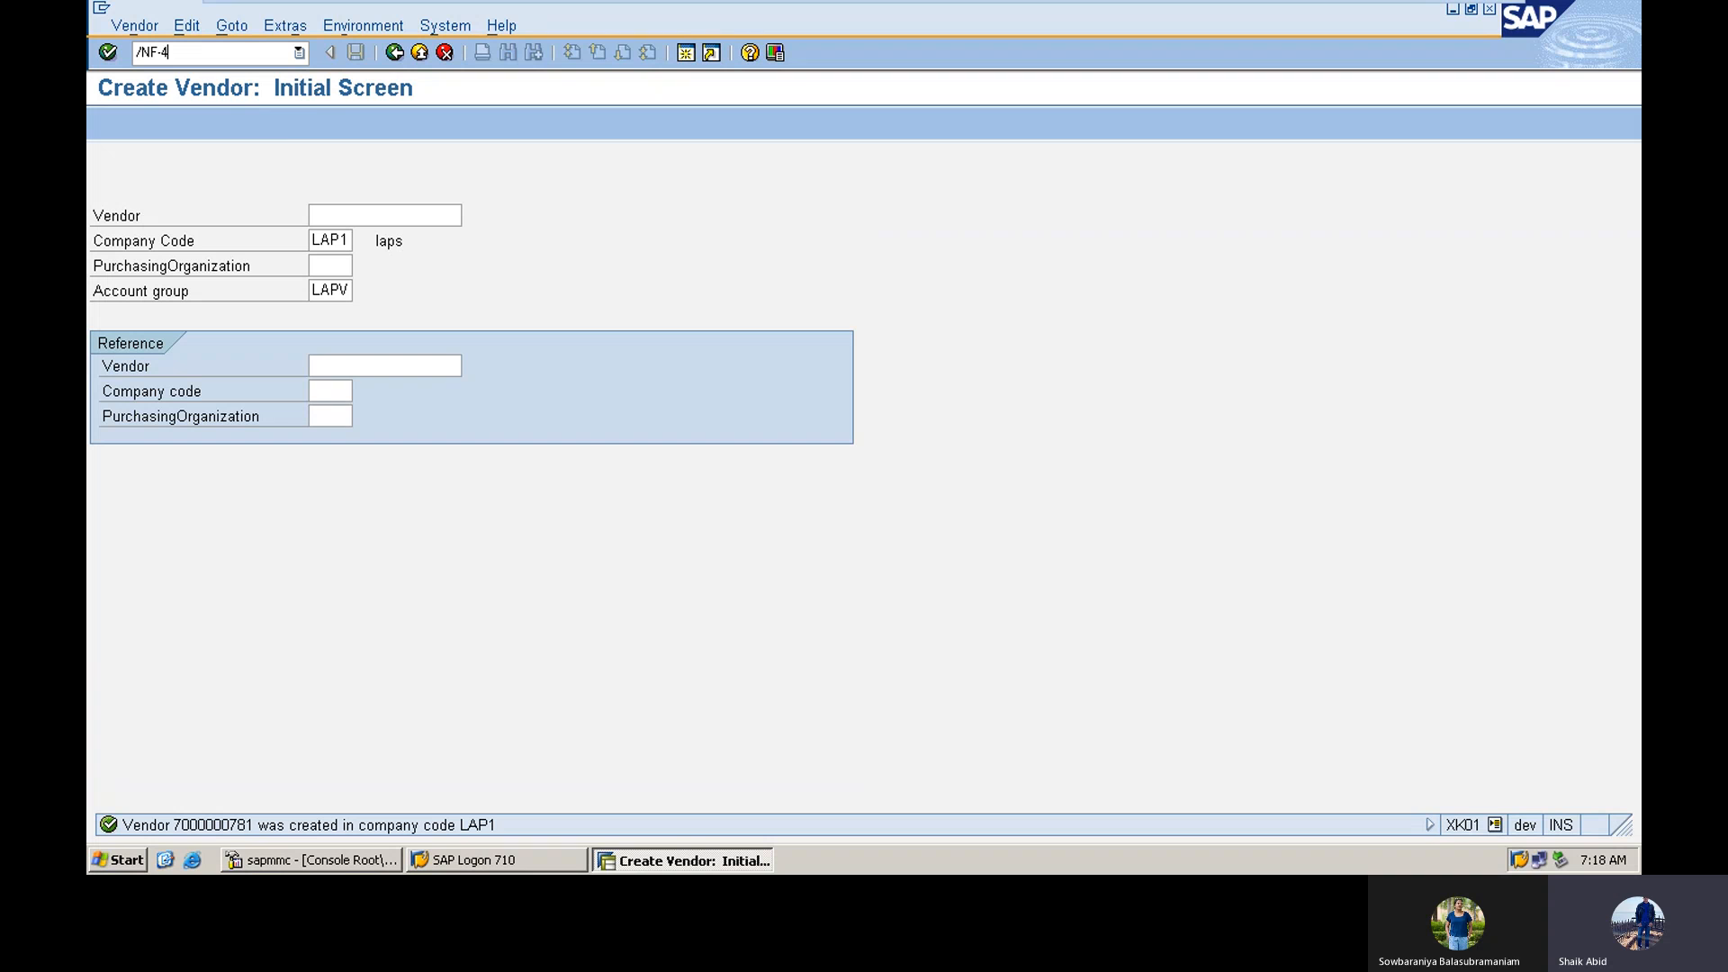
type("/NF-4")
key("Return")
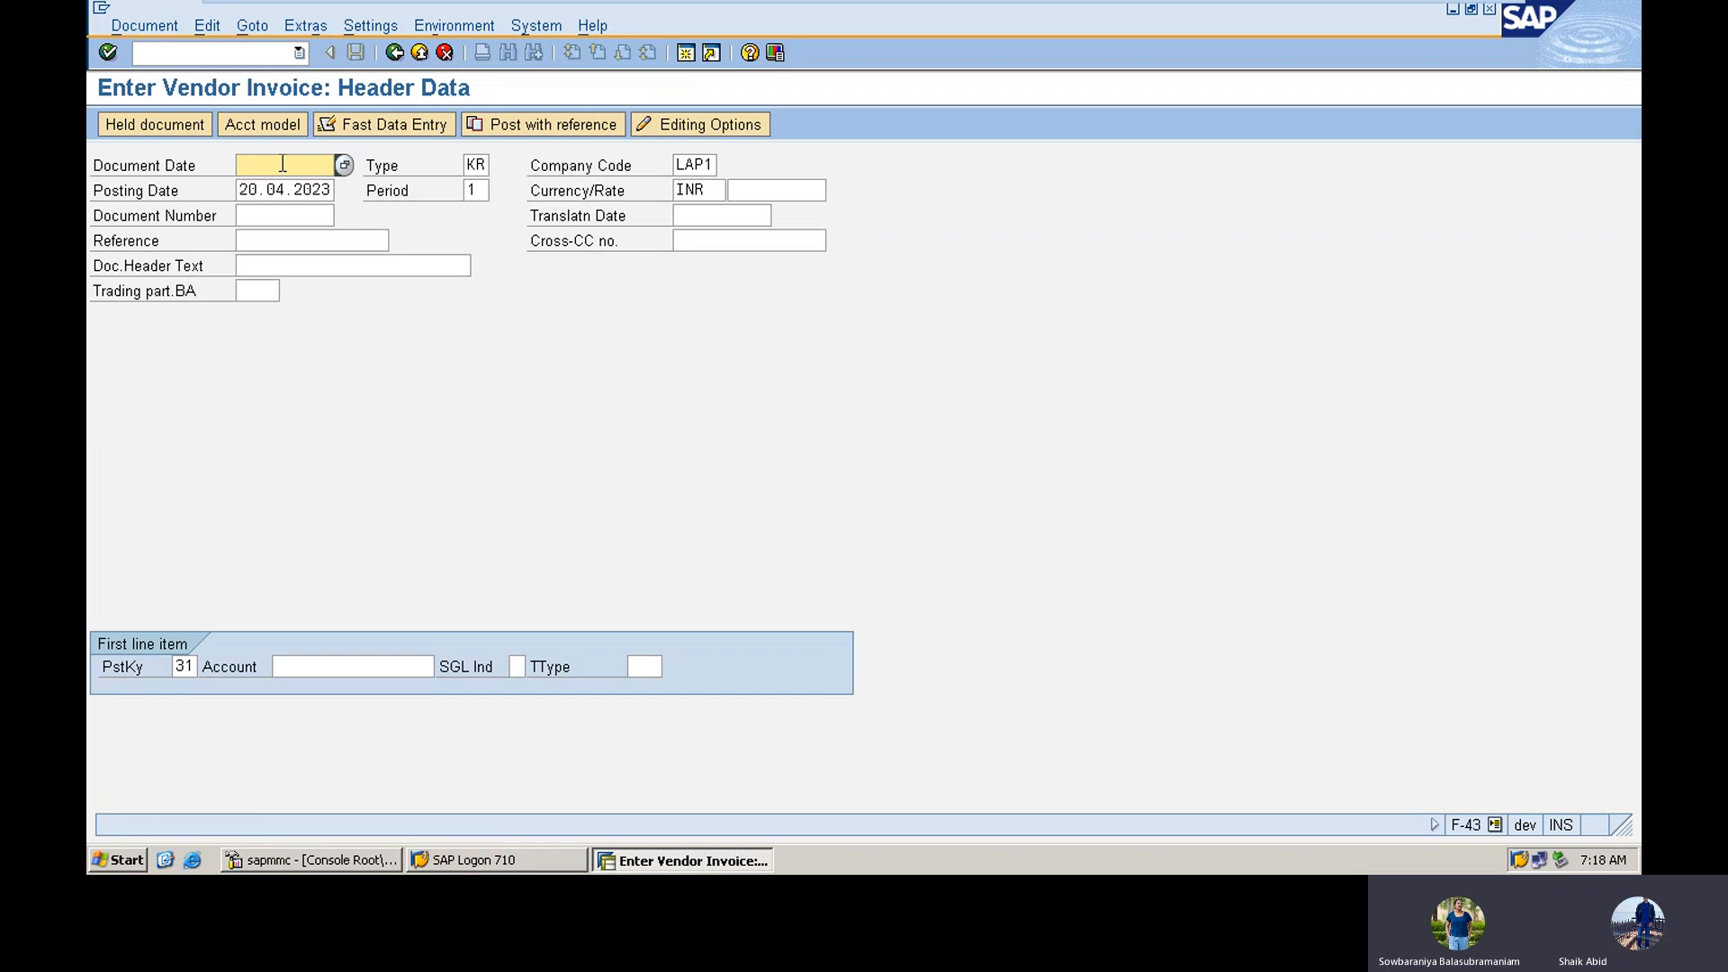
type("2023")
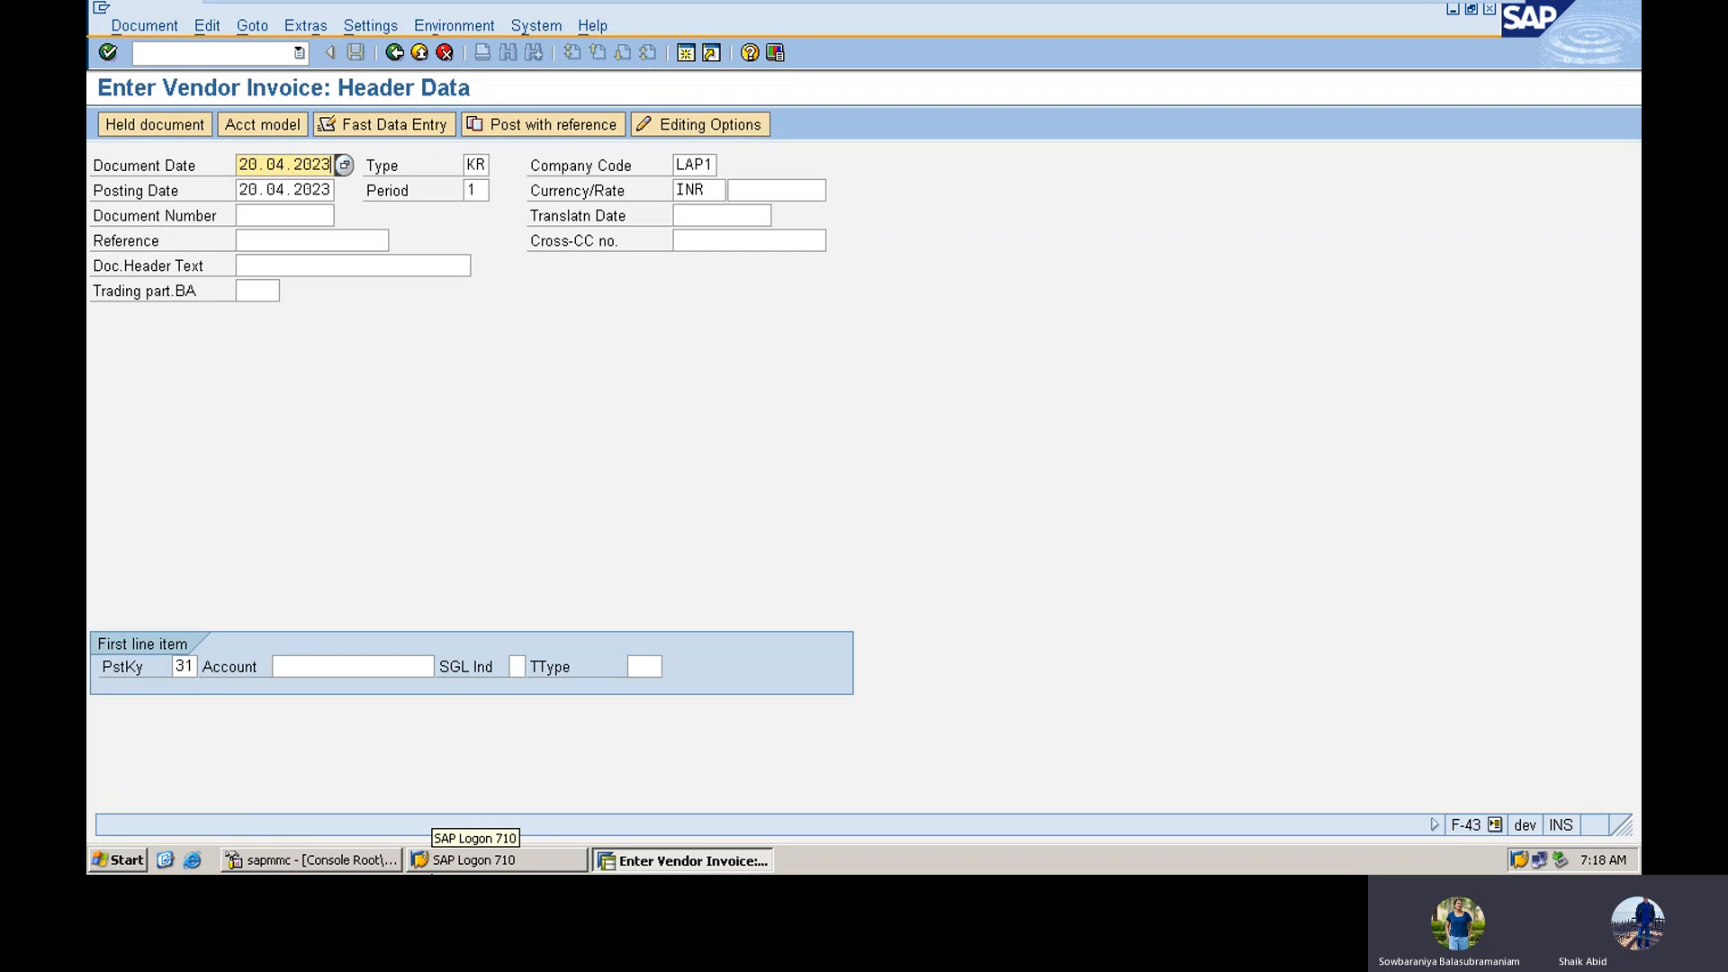
Step: Look up the vendors of company code LAP1 and choose the newly created vendor as the first line item's account
left_click(329, 667)
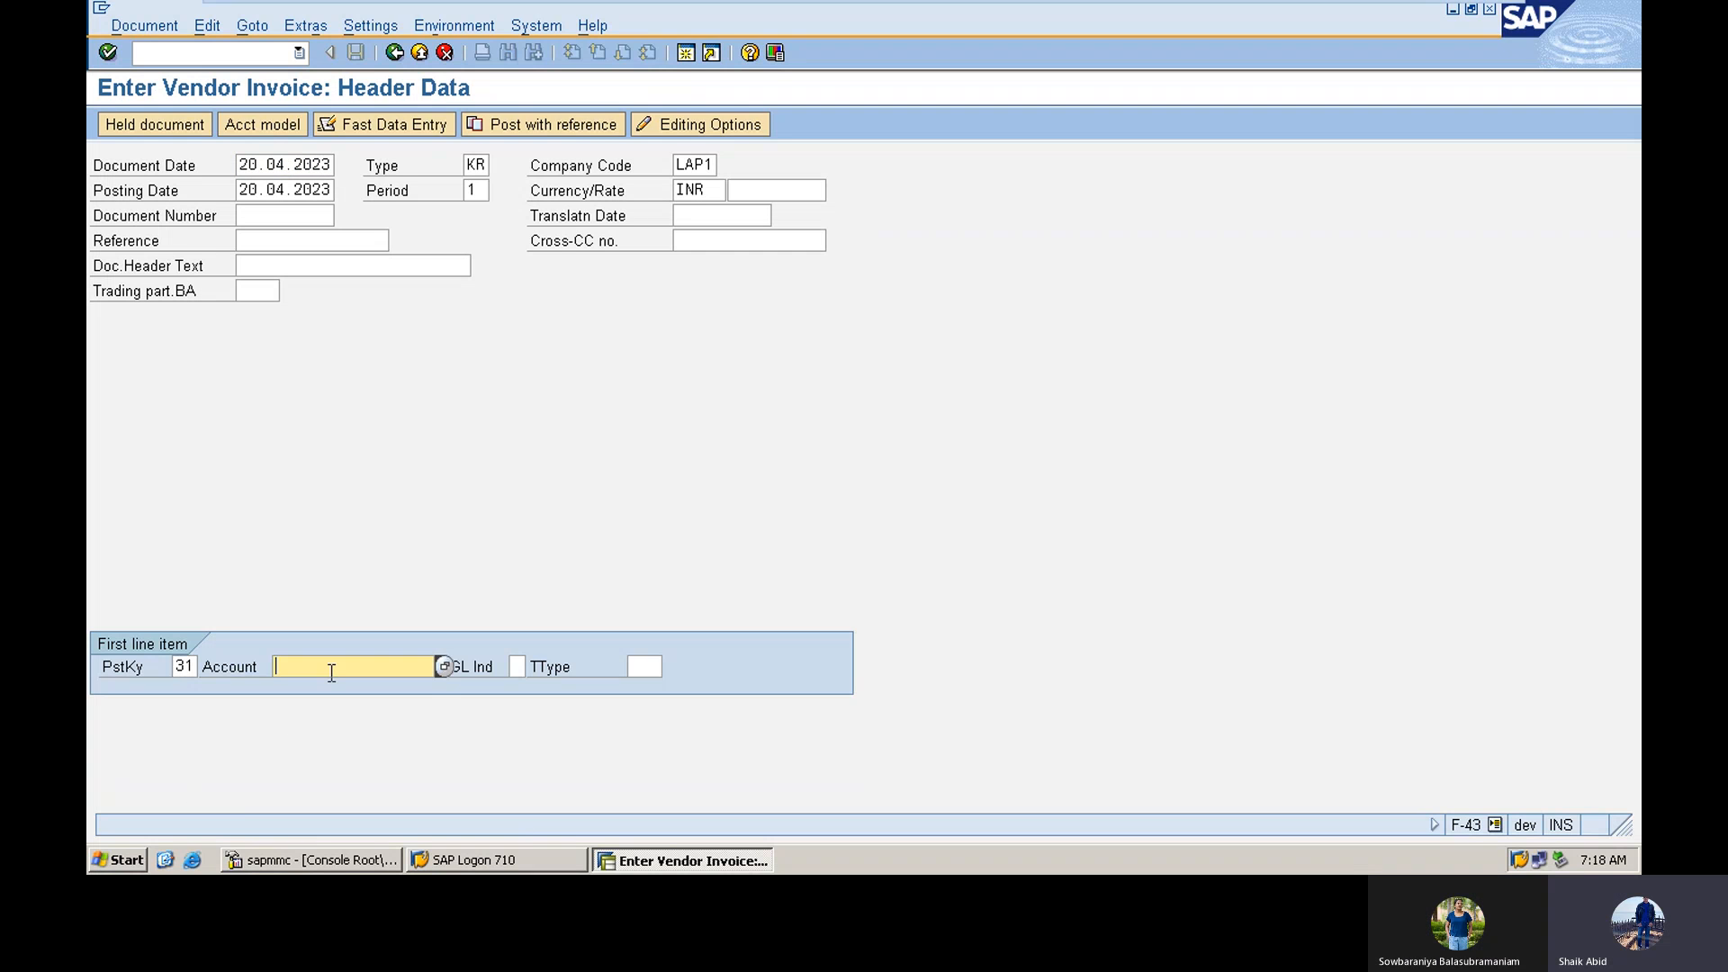
left_click(443, 666)
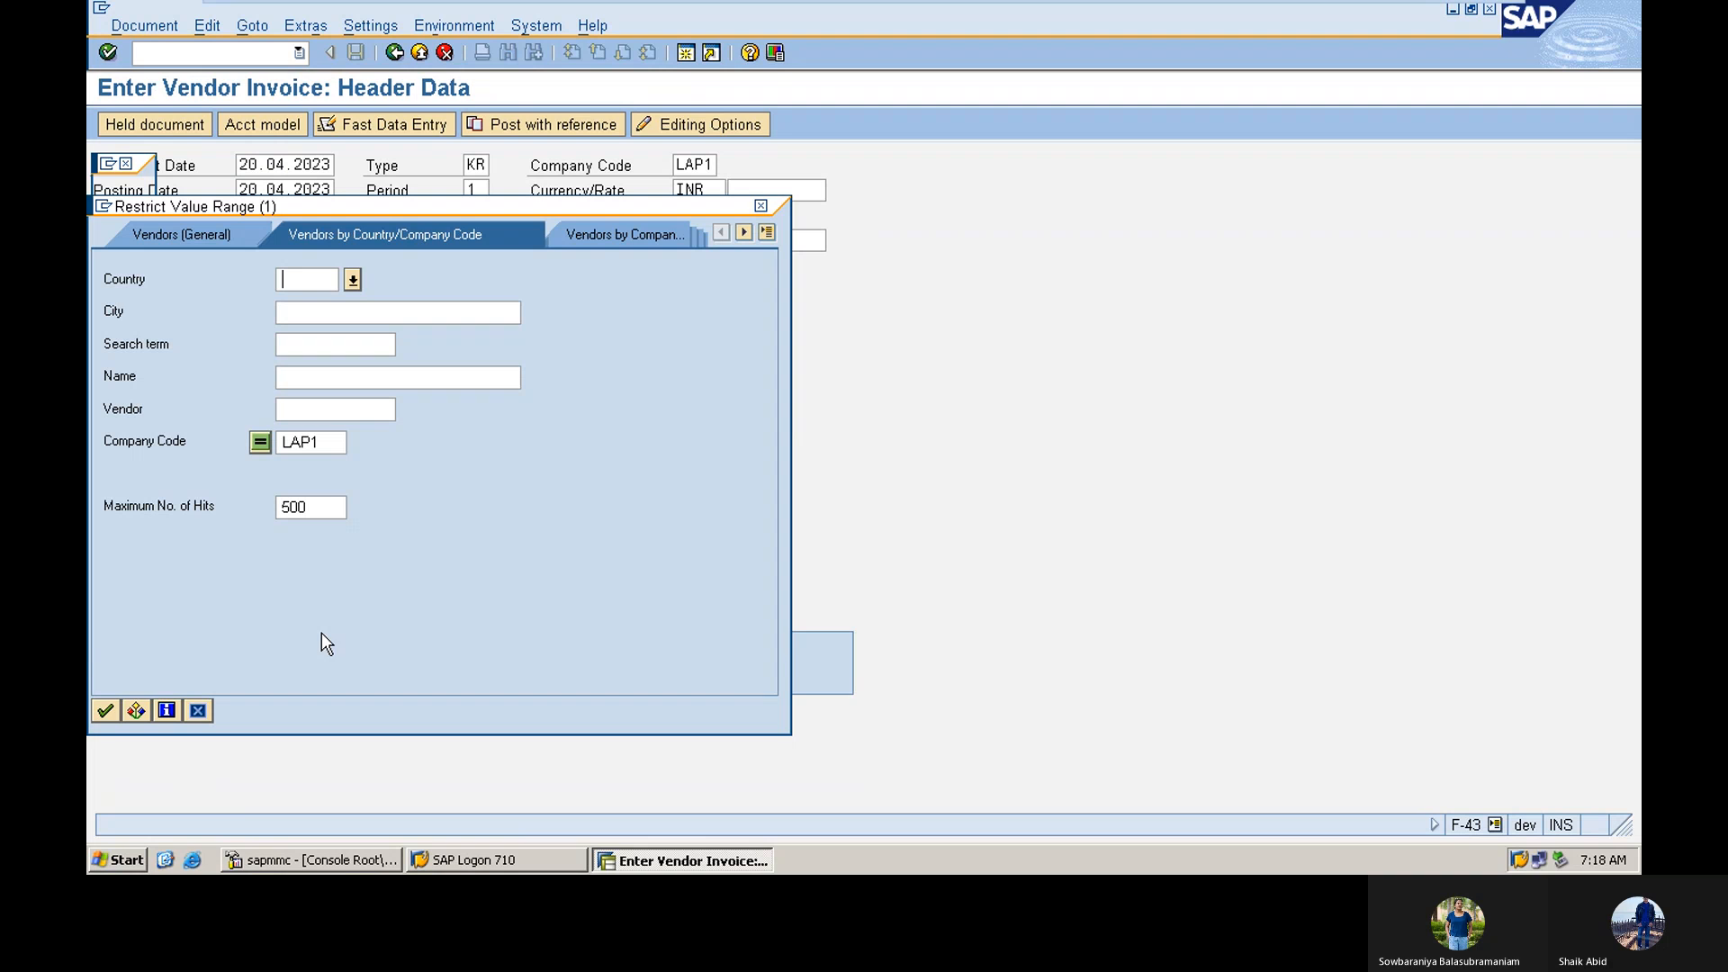
left_click(105, 712)
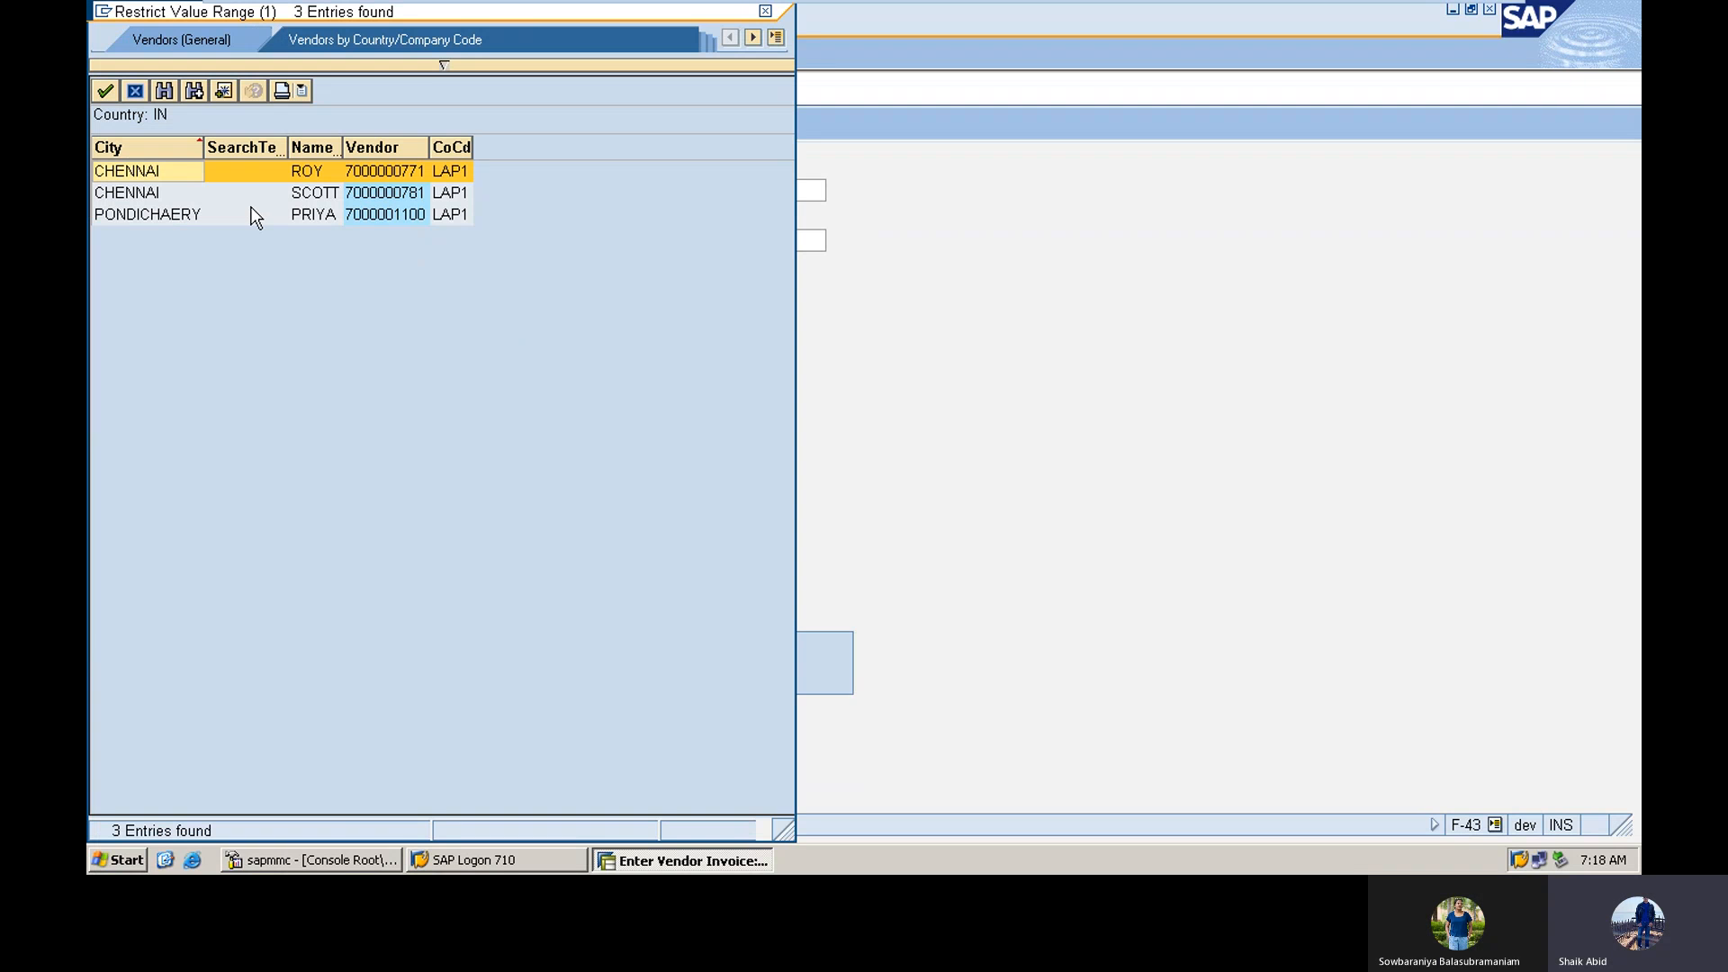
double_click(326, 193)
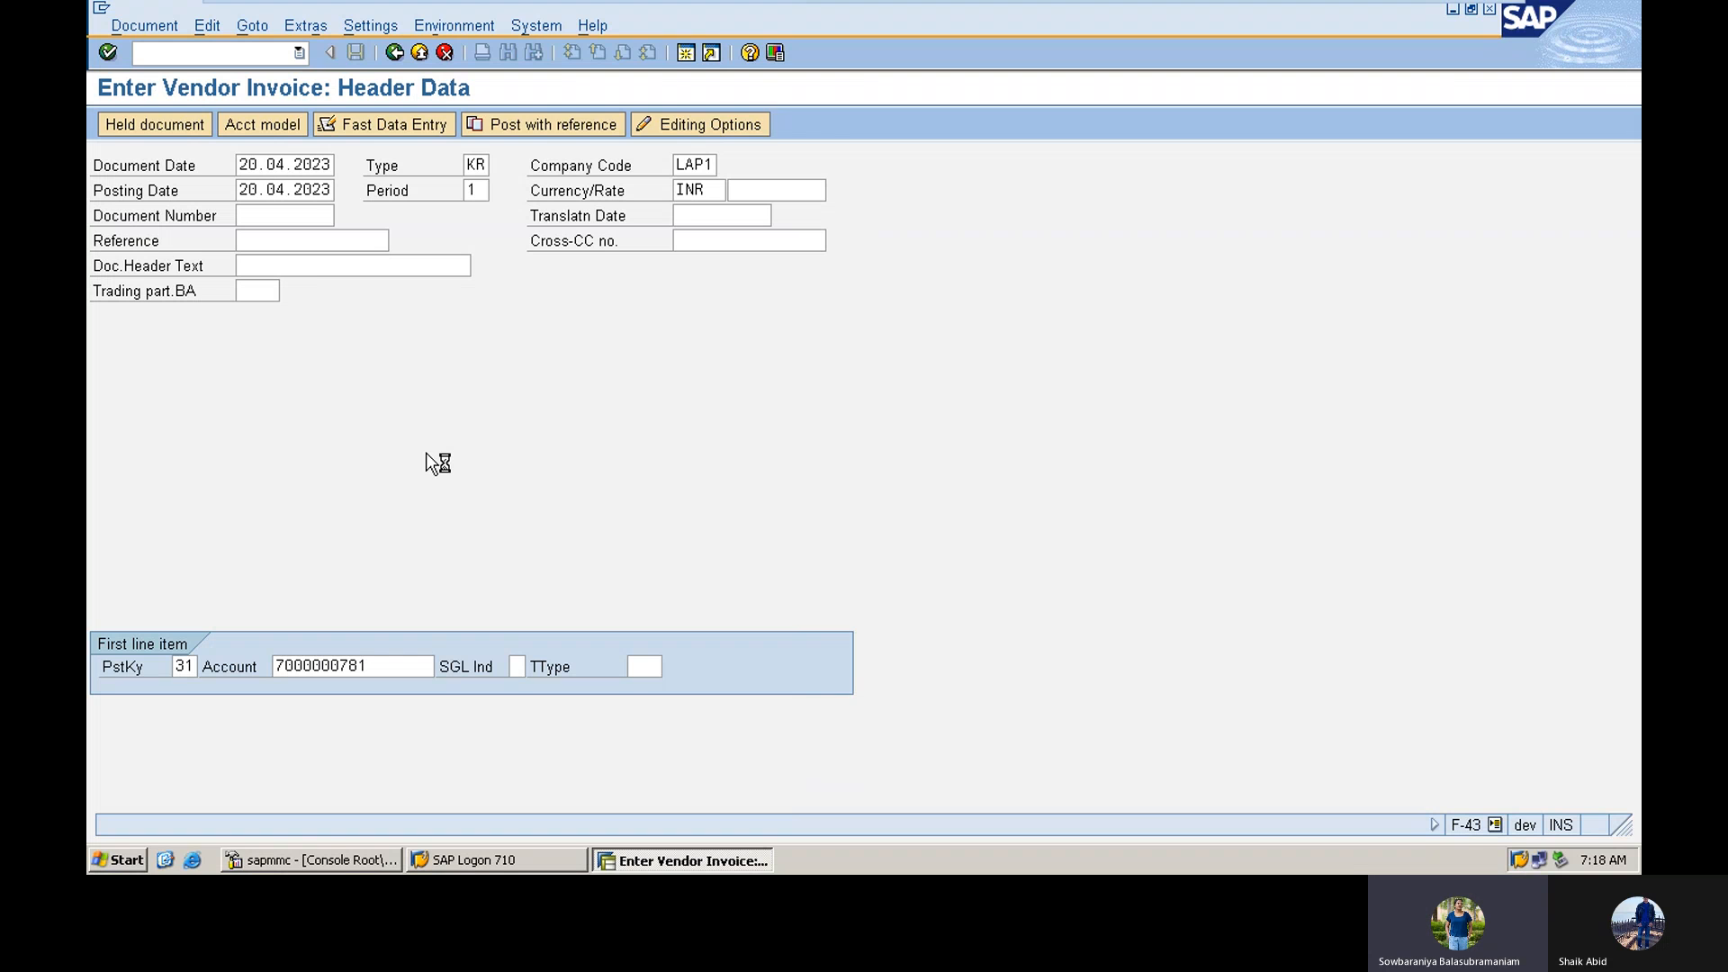
Step: Set the vendor item's amount to 20000 INR and its text to VENDOR INVOICE
type("2")
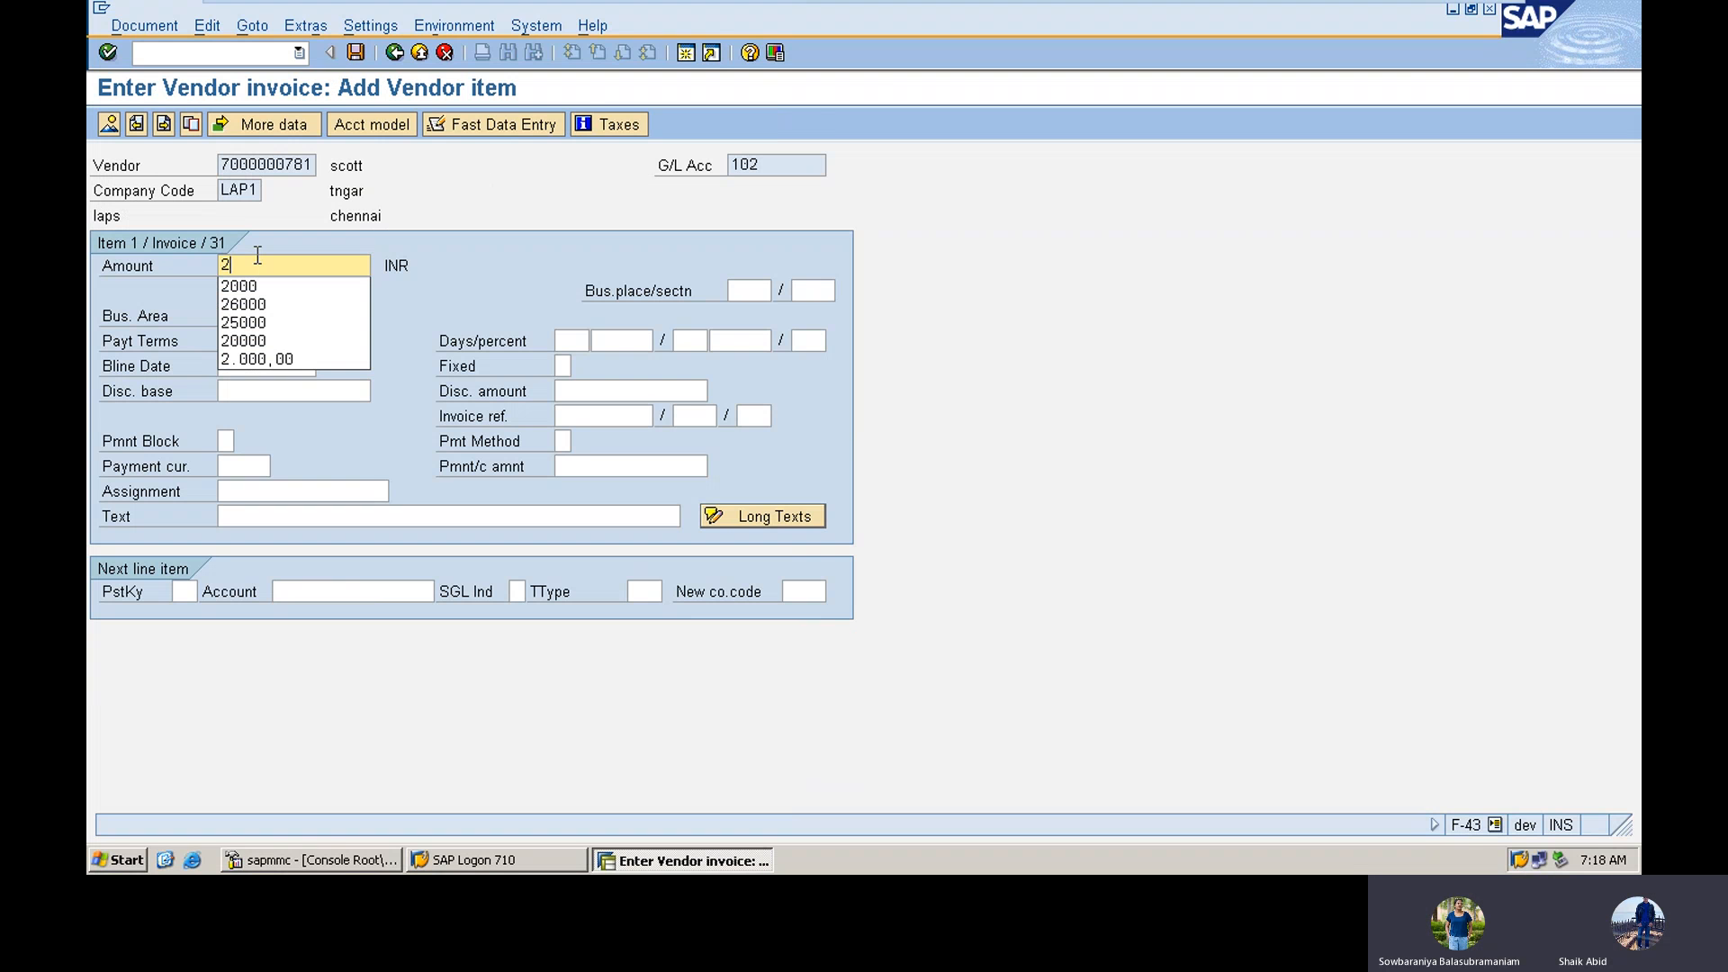
type("0000")
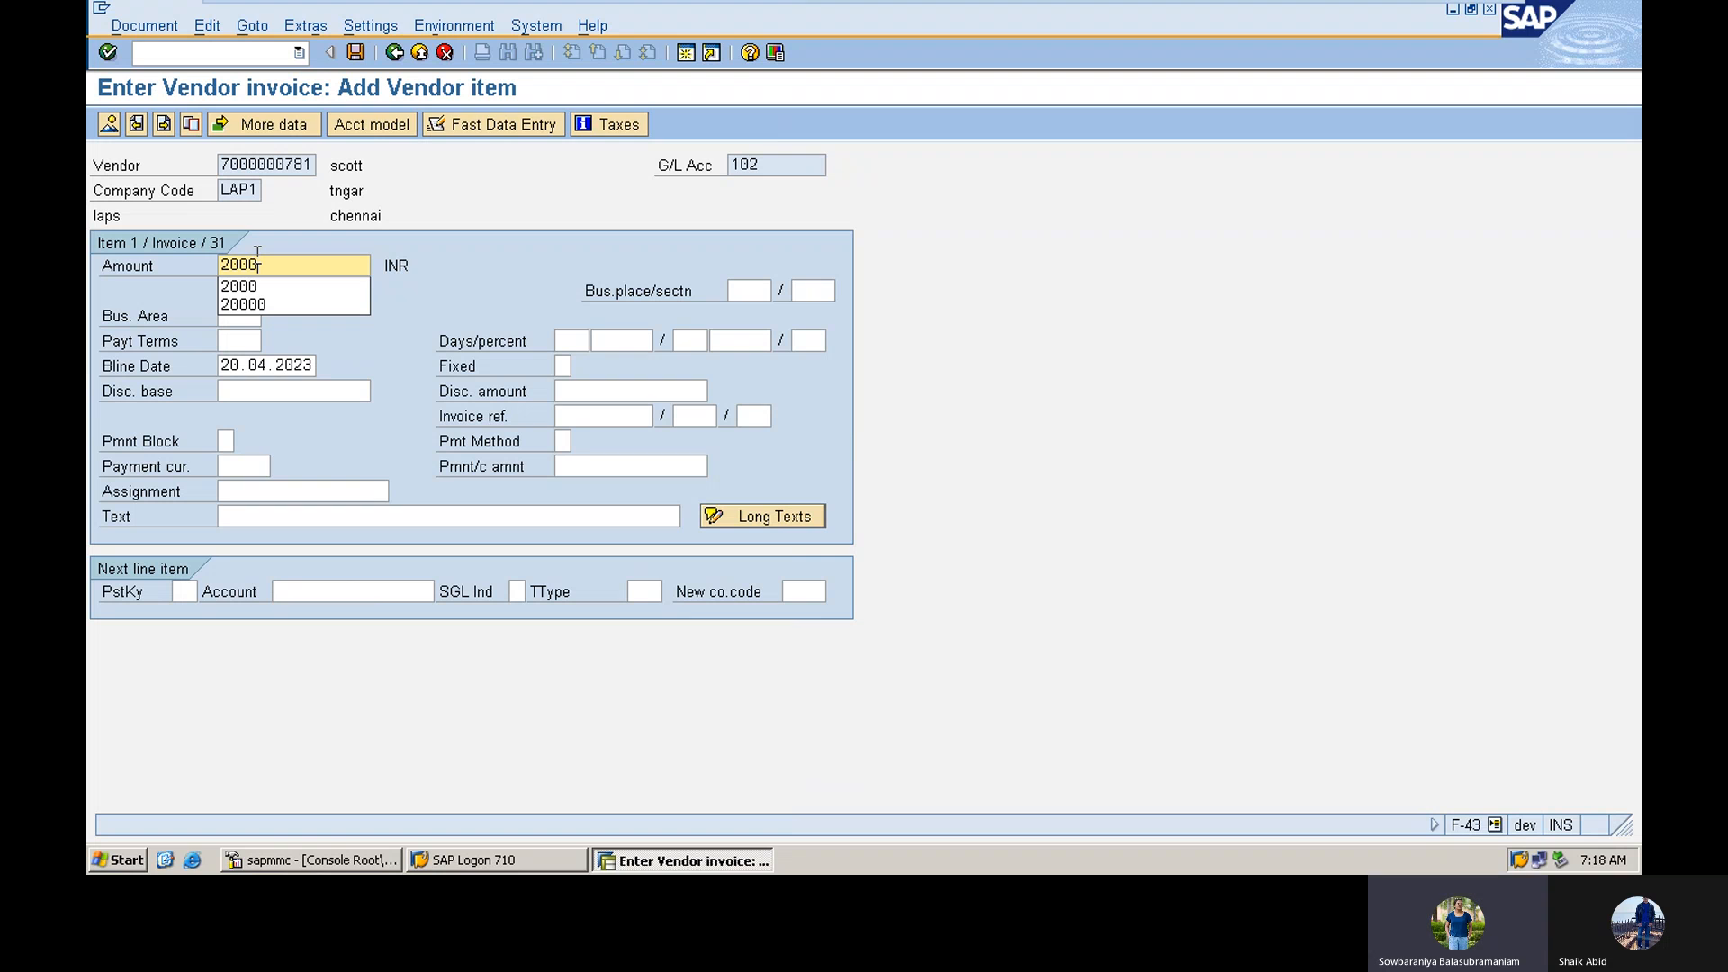
left_click(274, 516)
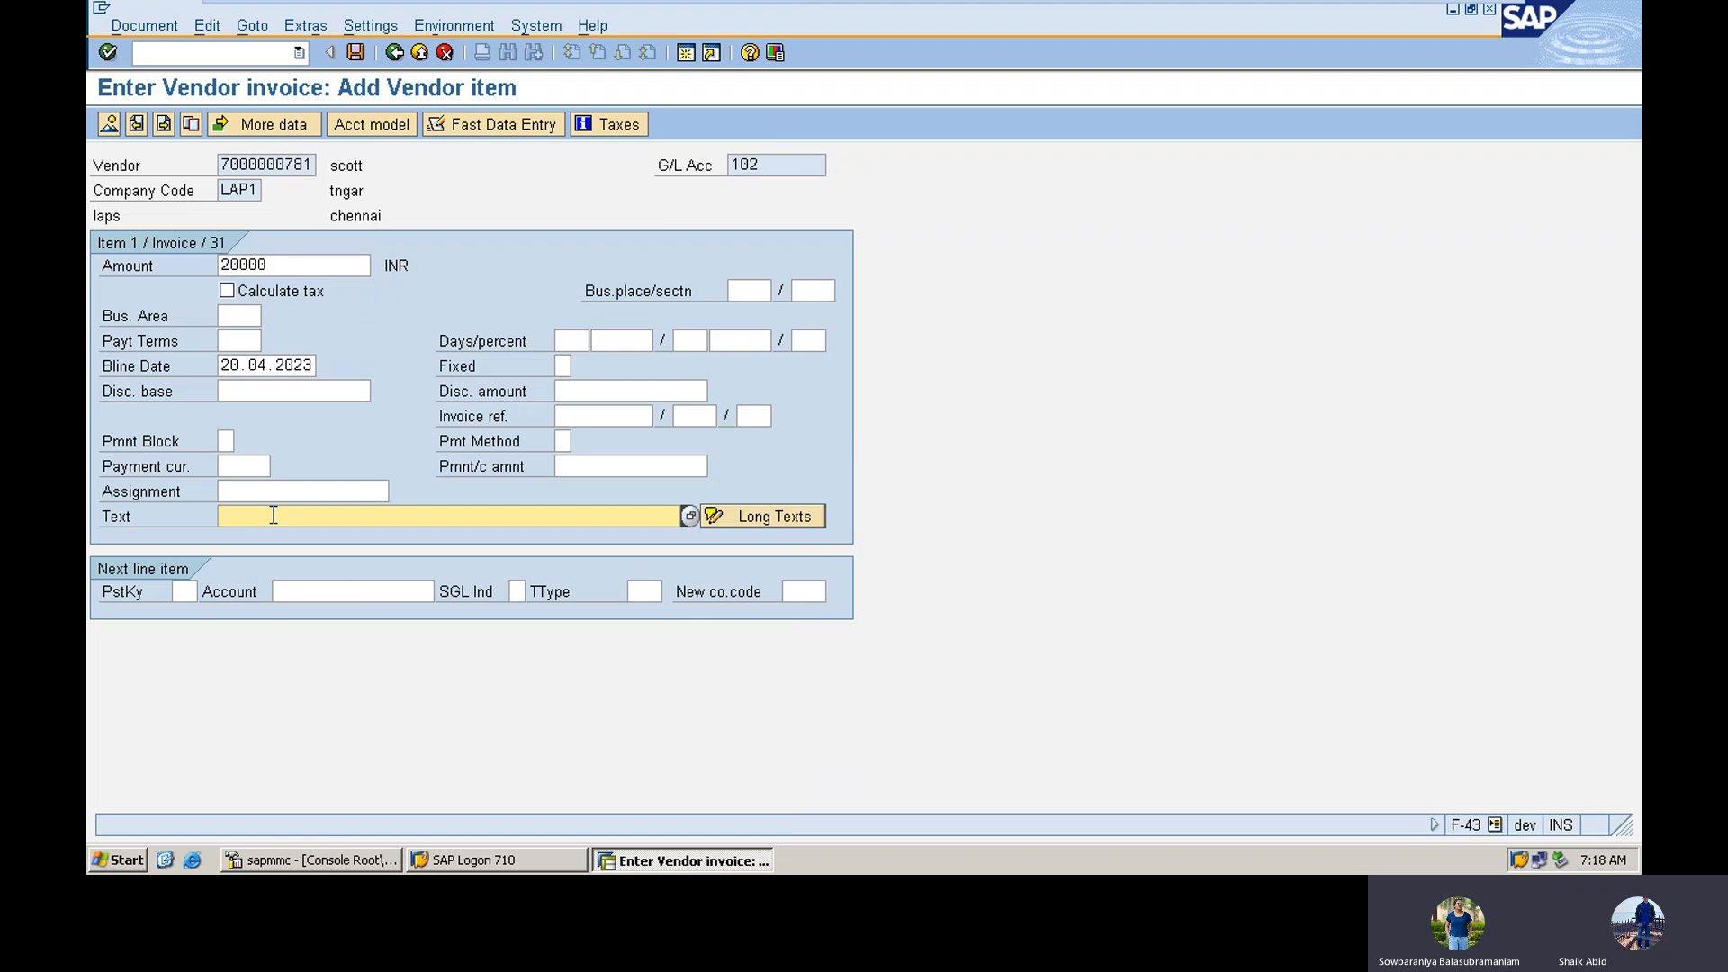
type("V")
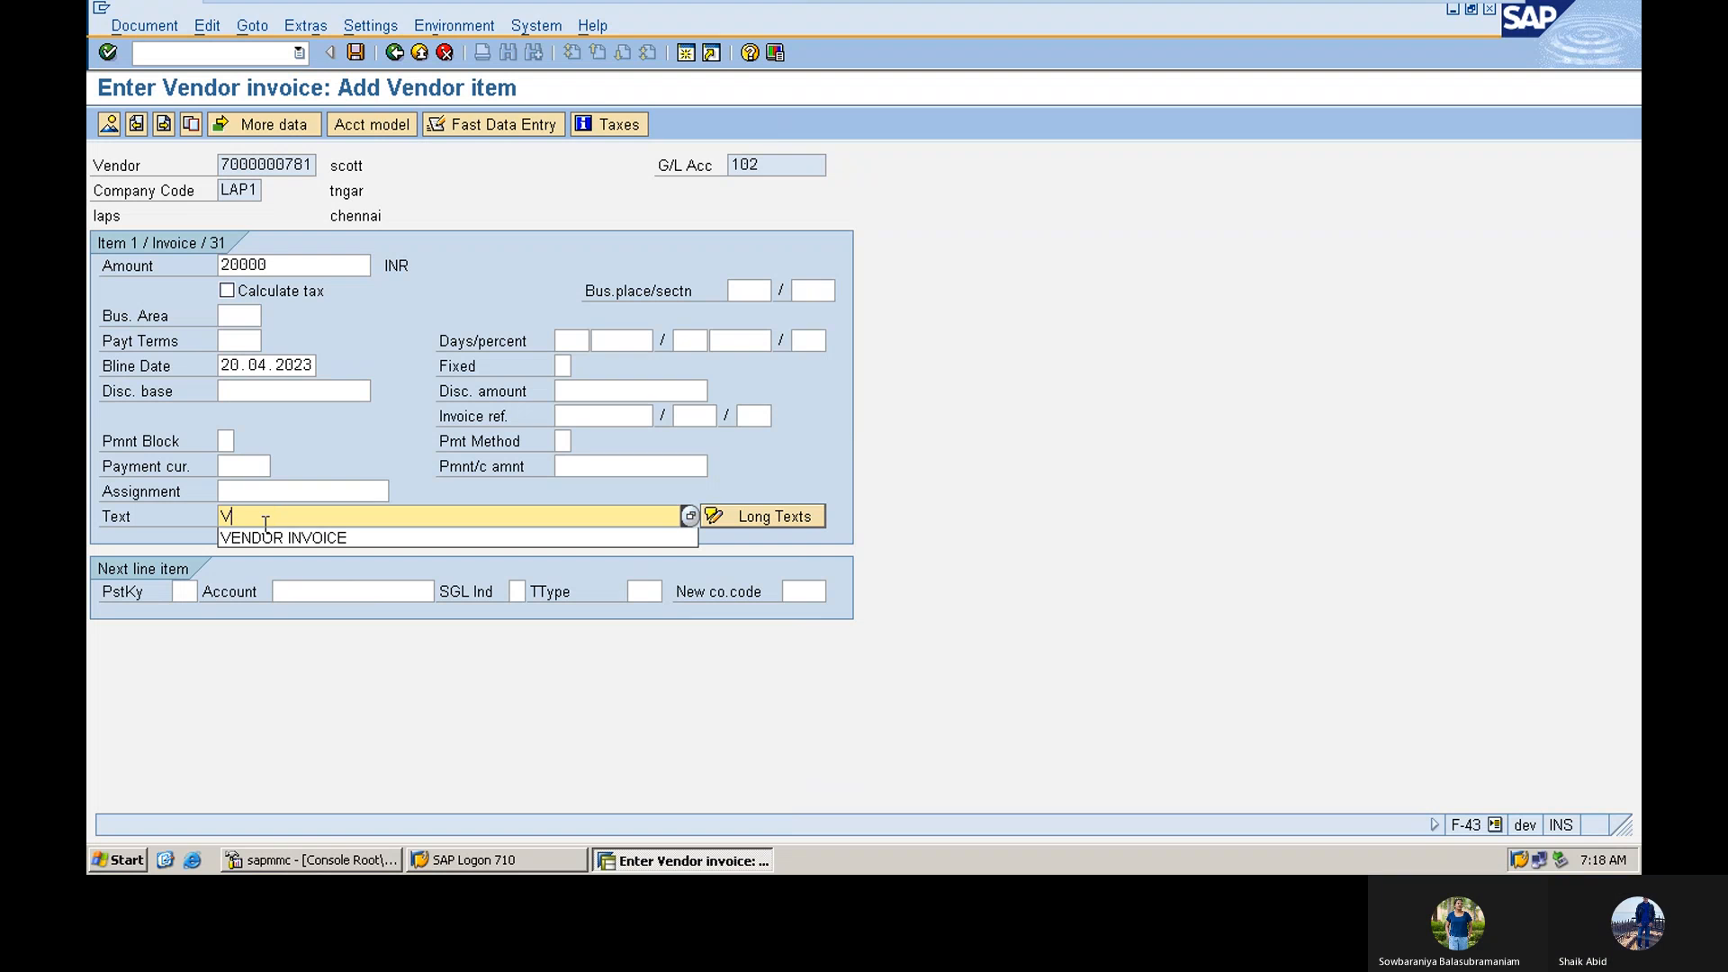
left_click(282, 539)
Step: Set the next line item's posting key to 40 and its account to G/L account 205 (PURCHASE)
left_click(184, 592)
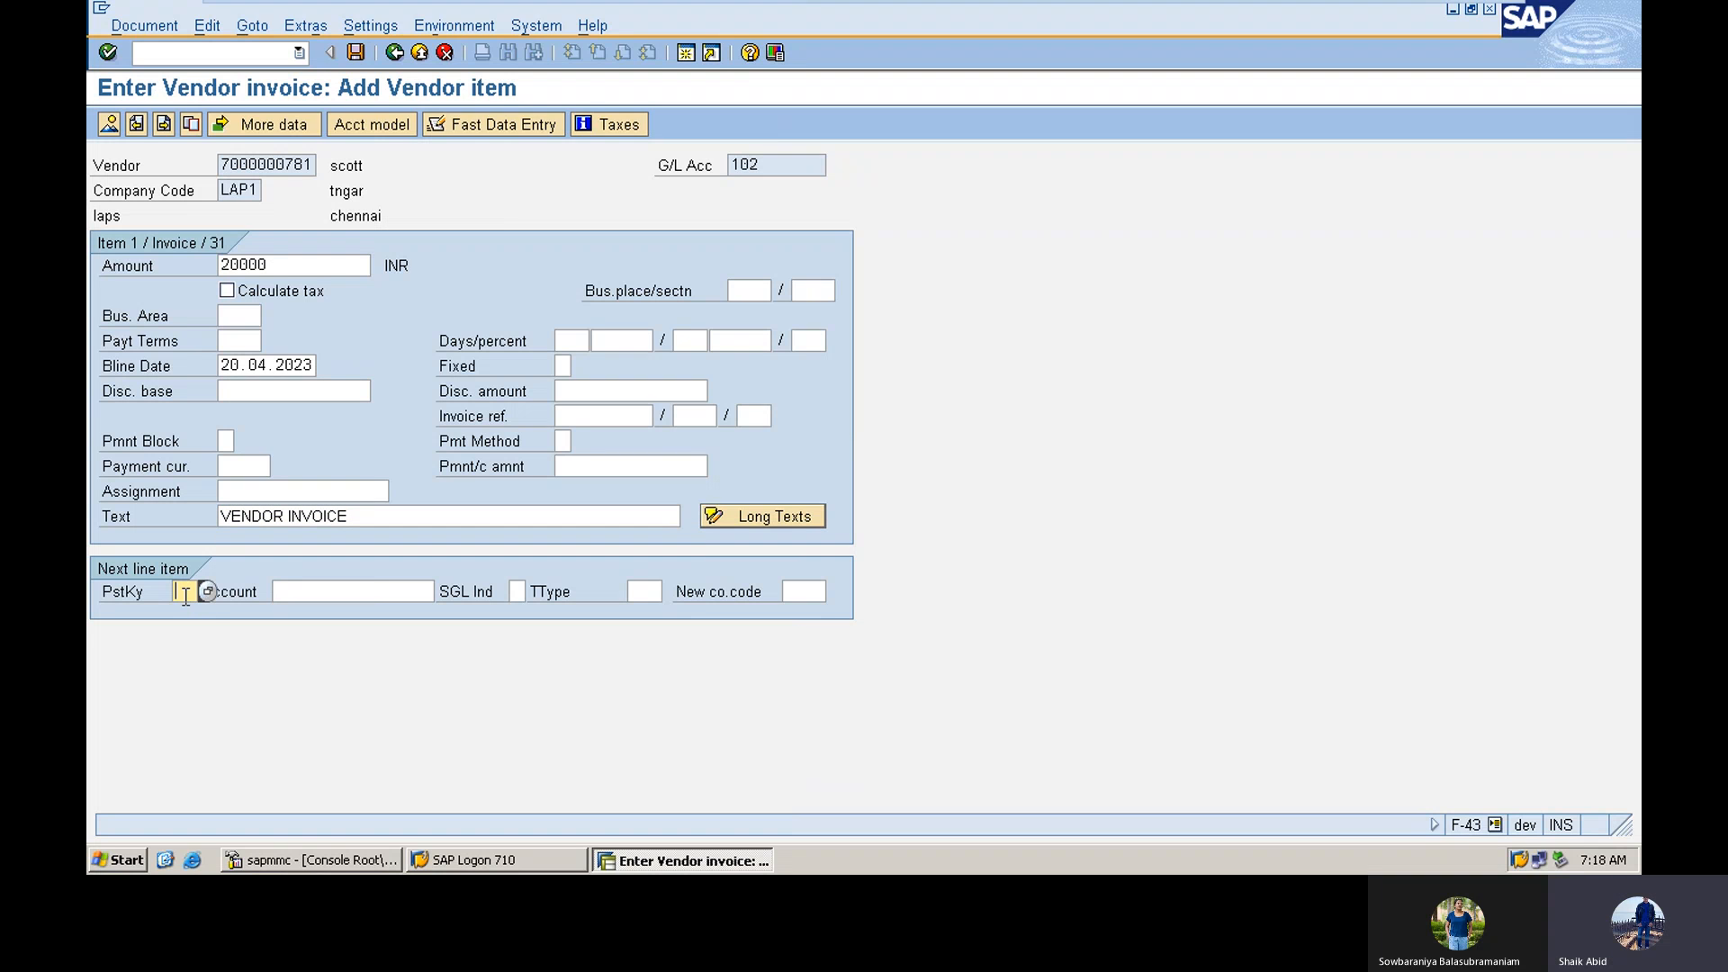
type("40")
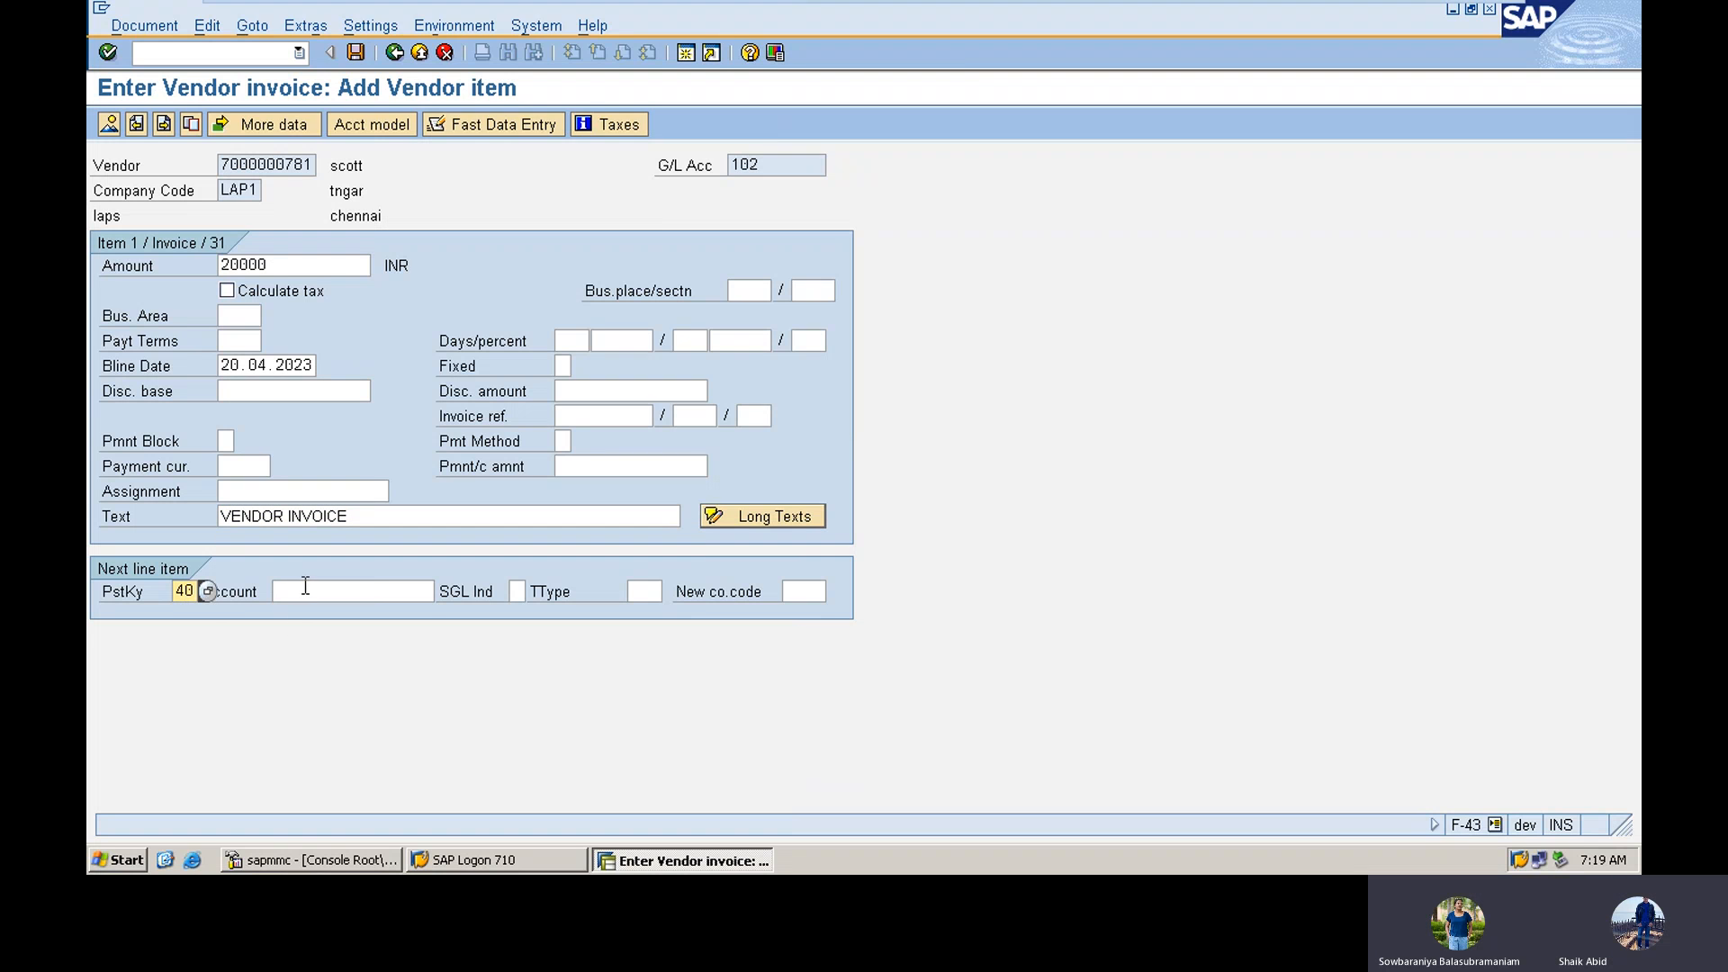
left_click(305, 586)
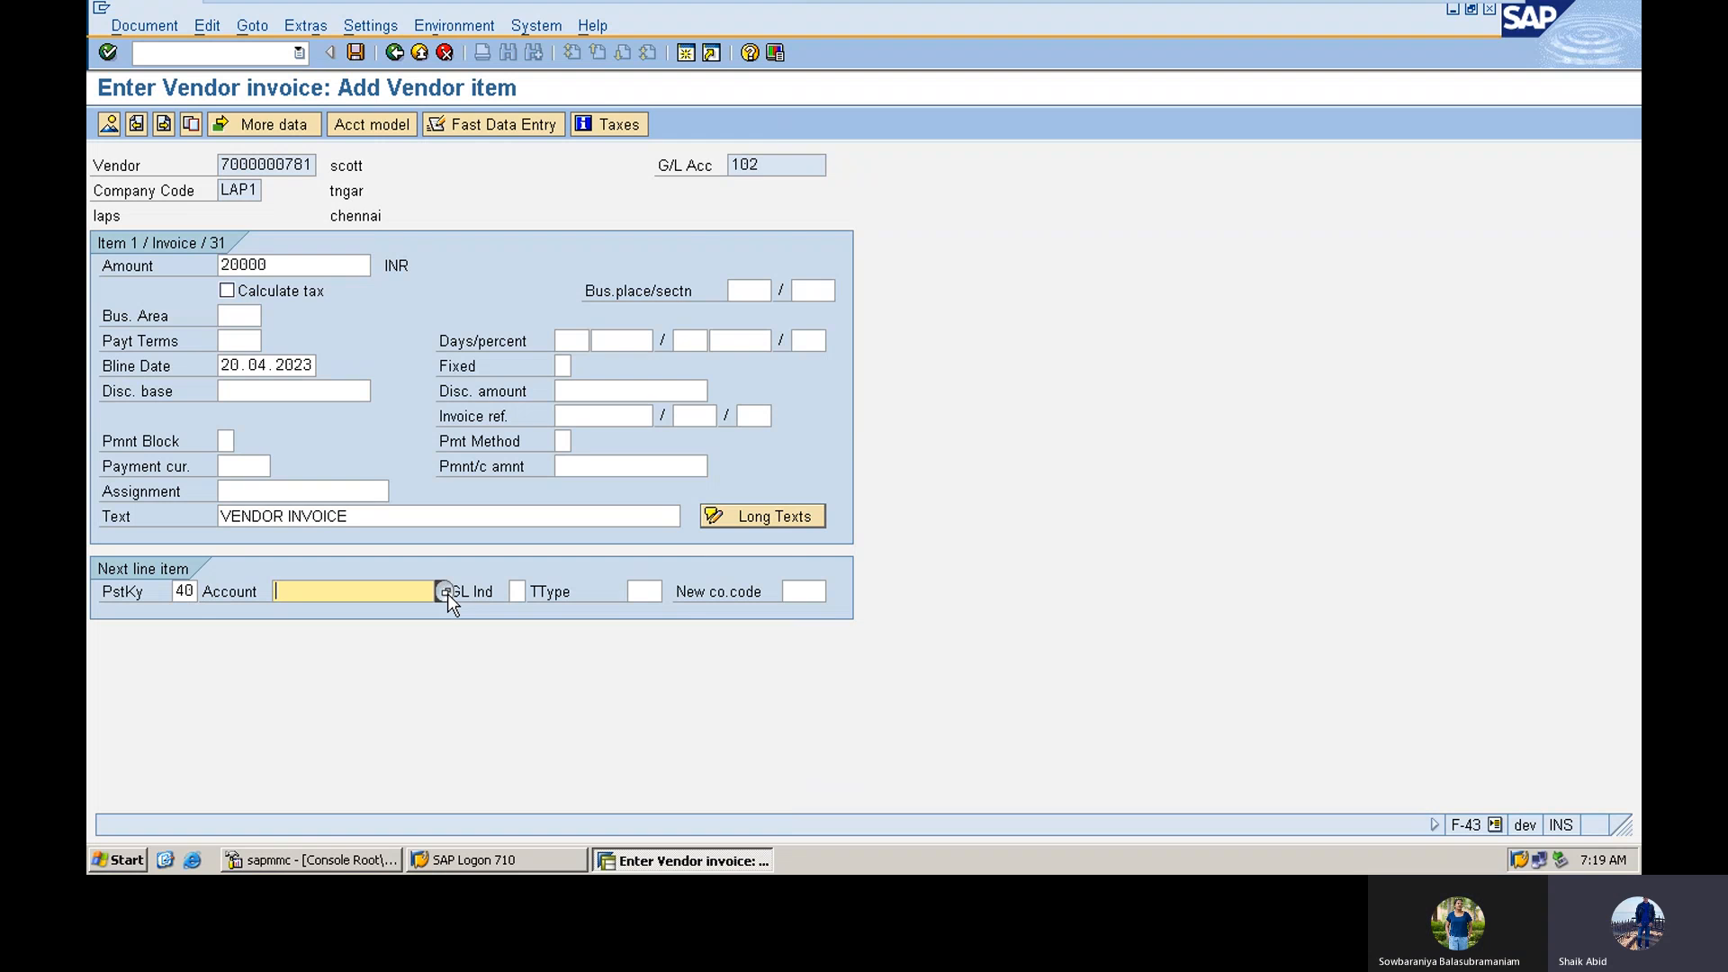
left_click(445, 591)
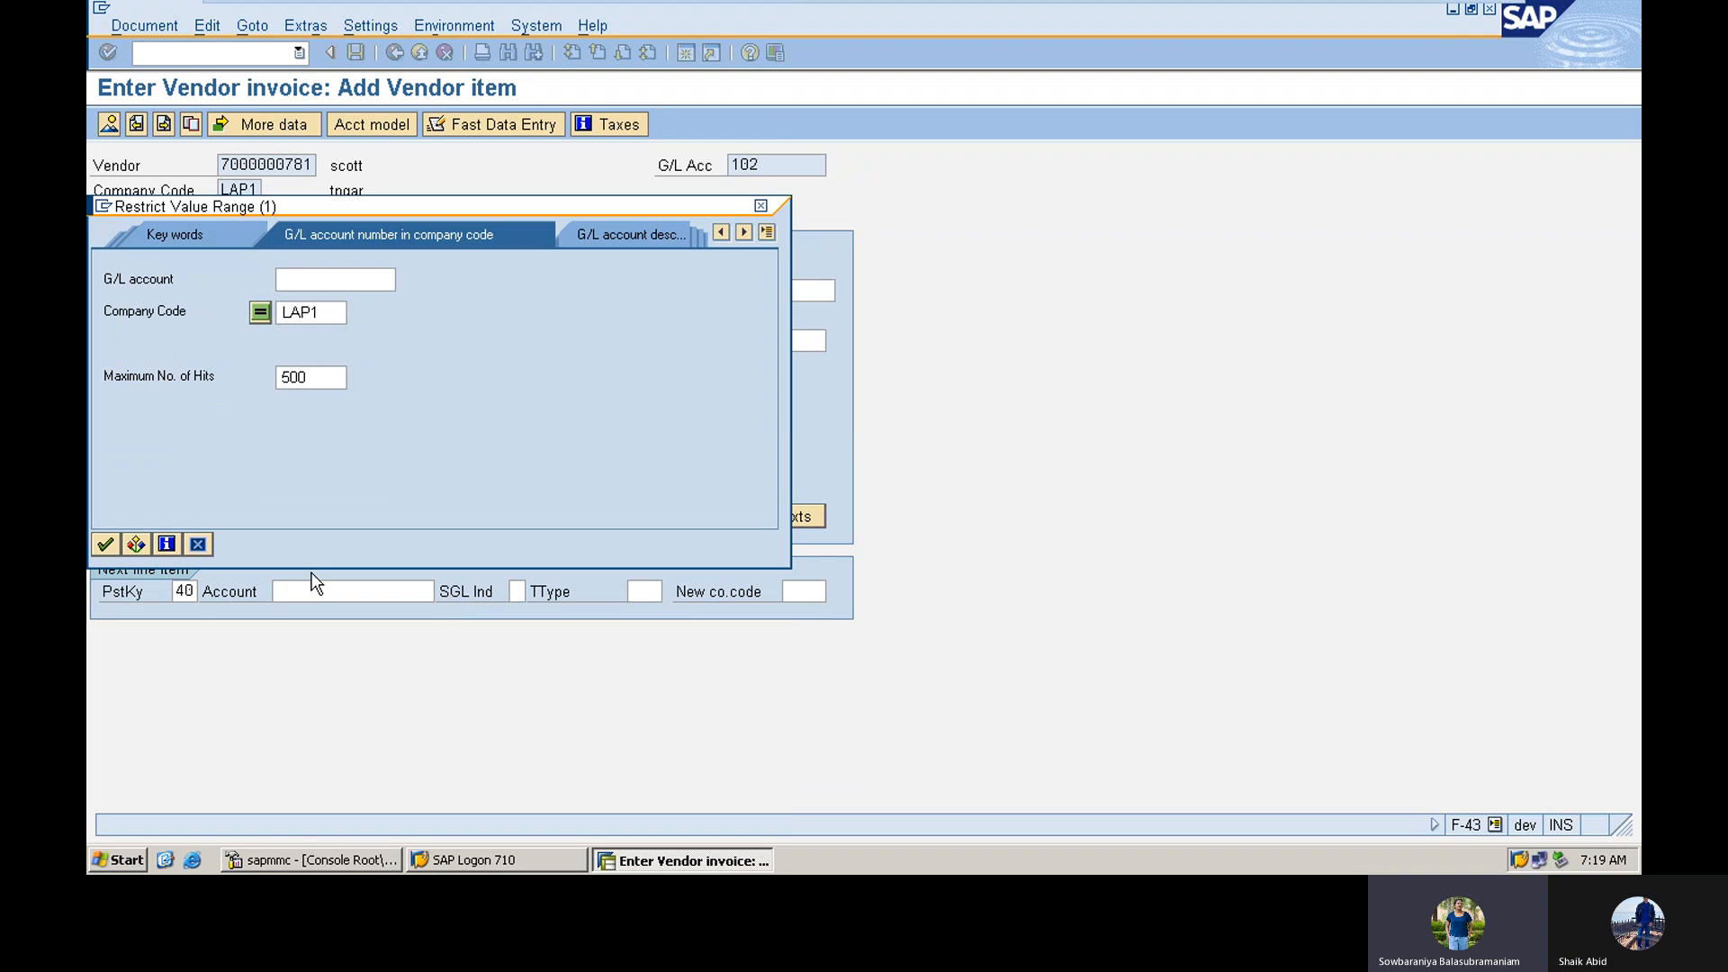
left_click(105, 543)
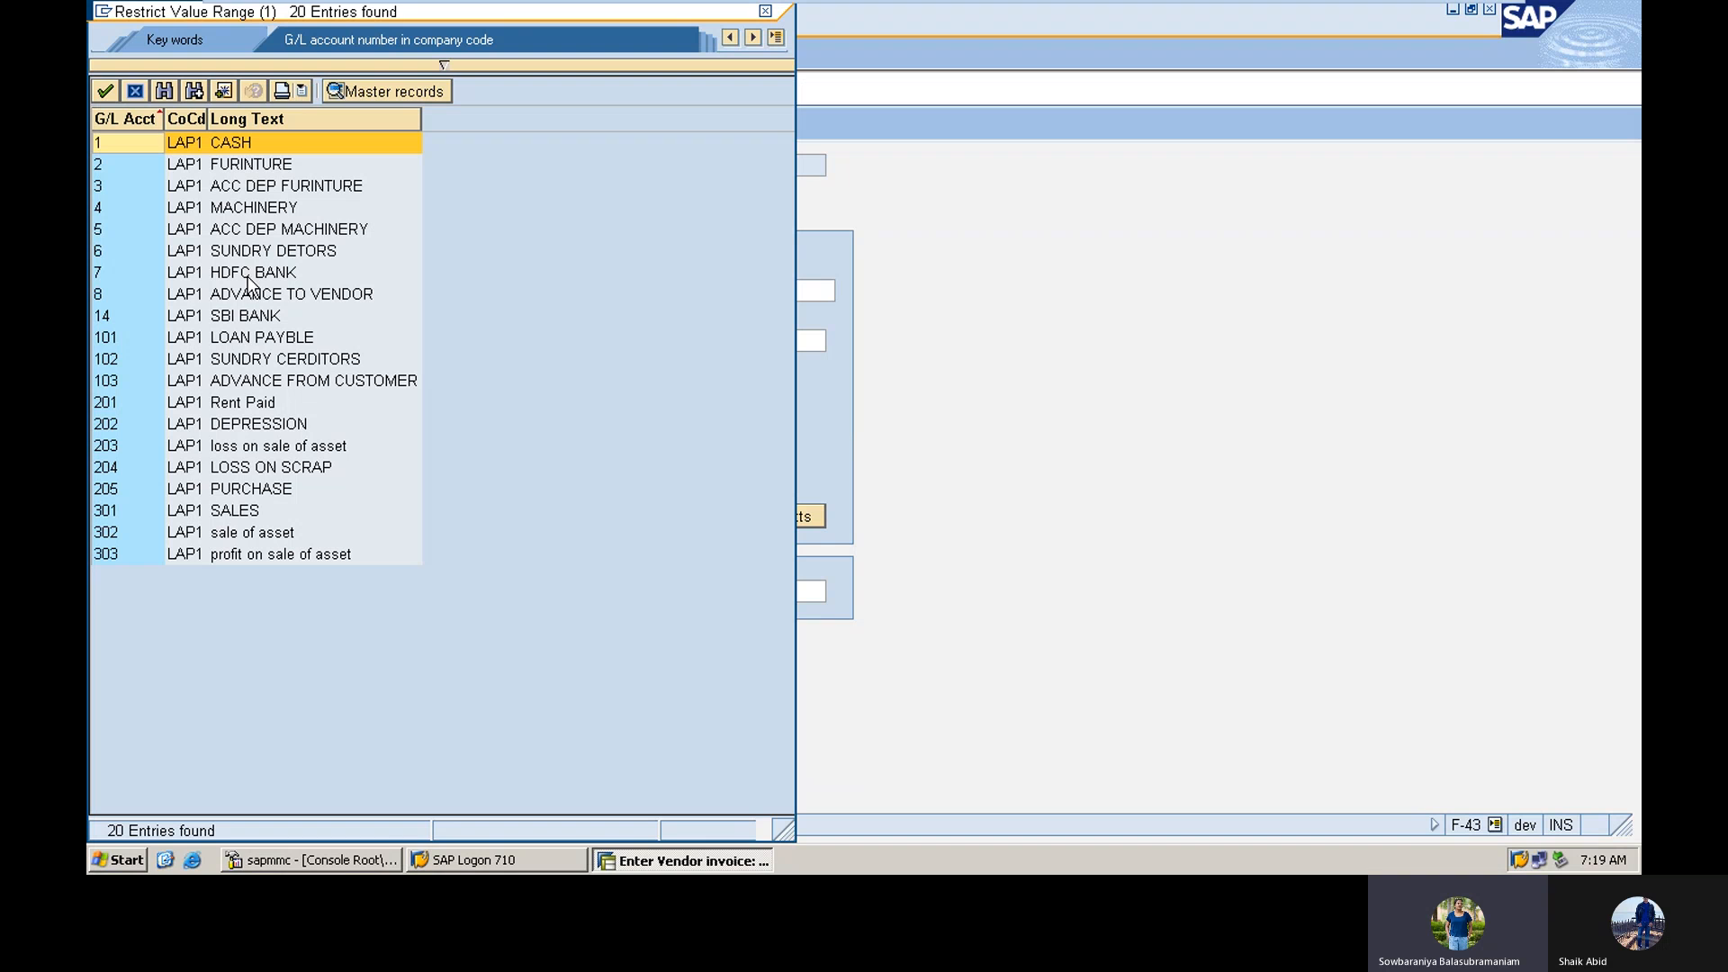
double_click(247, 488)
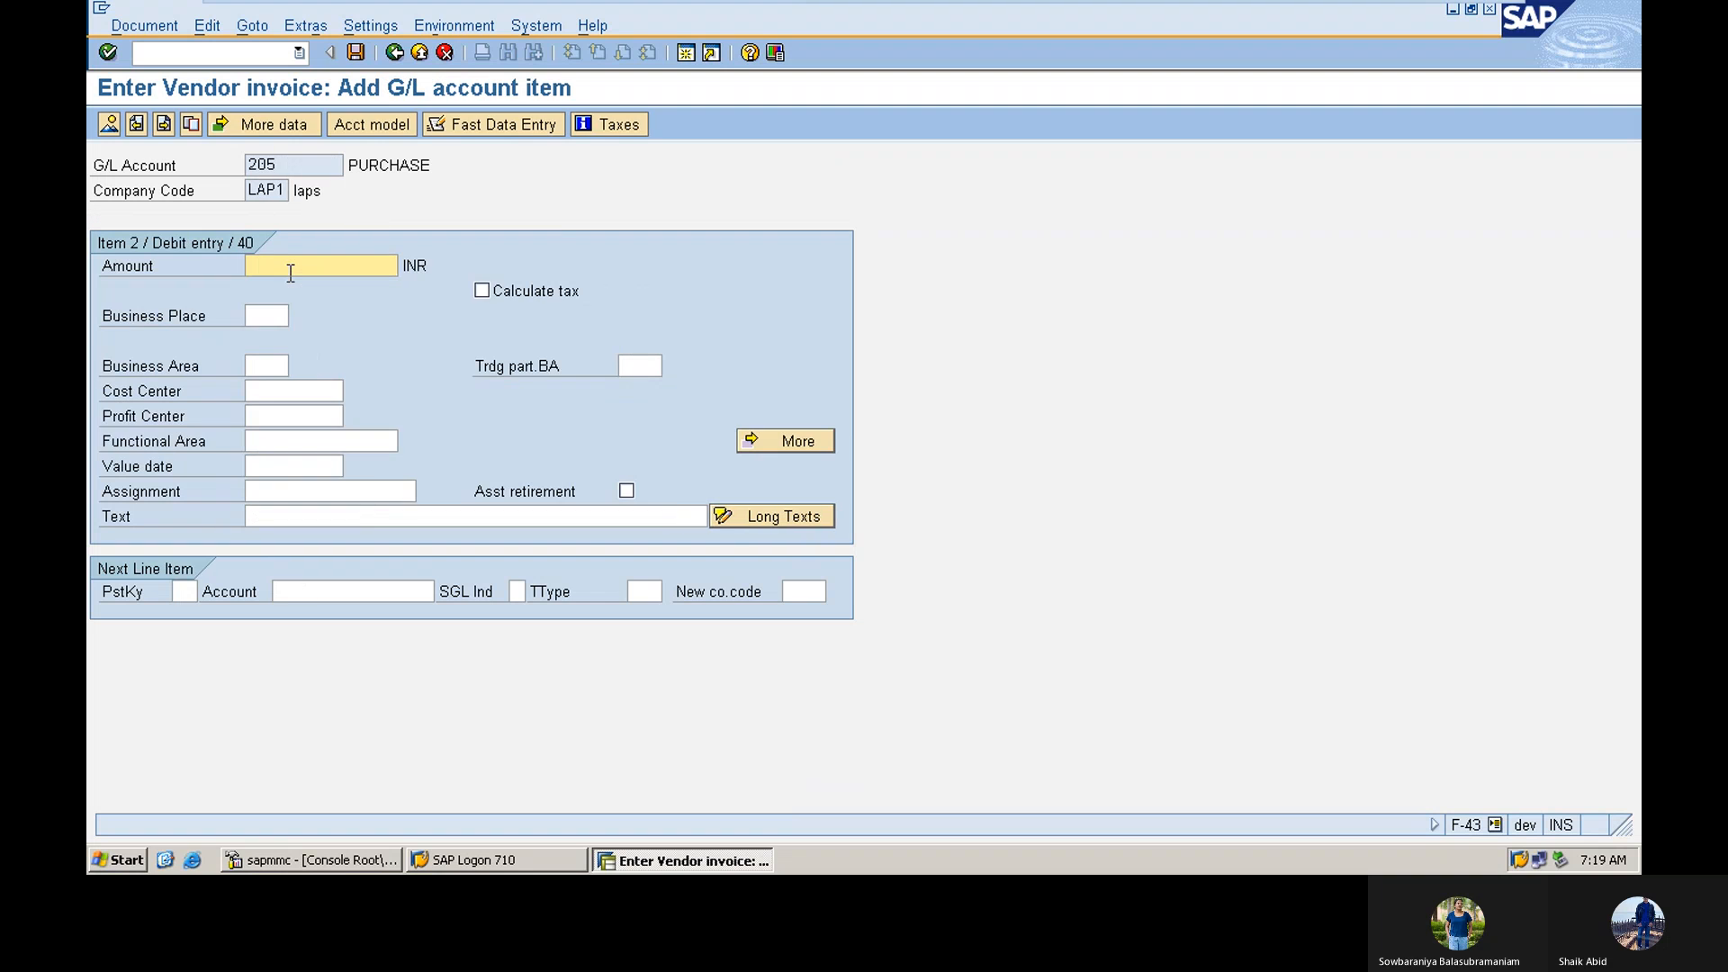
Step: Enter amount 20000 and text VENDOR INVOICE for the purchase debit item, and post the invoice
type("20000")
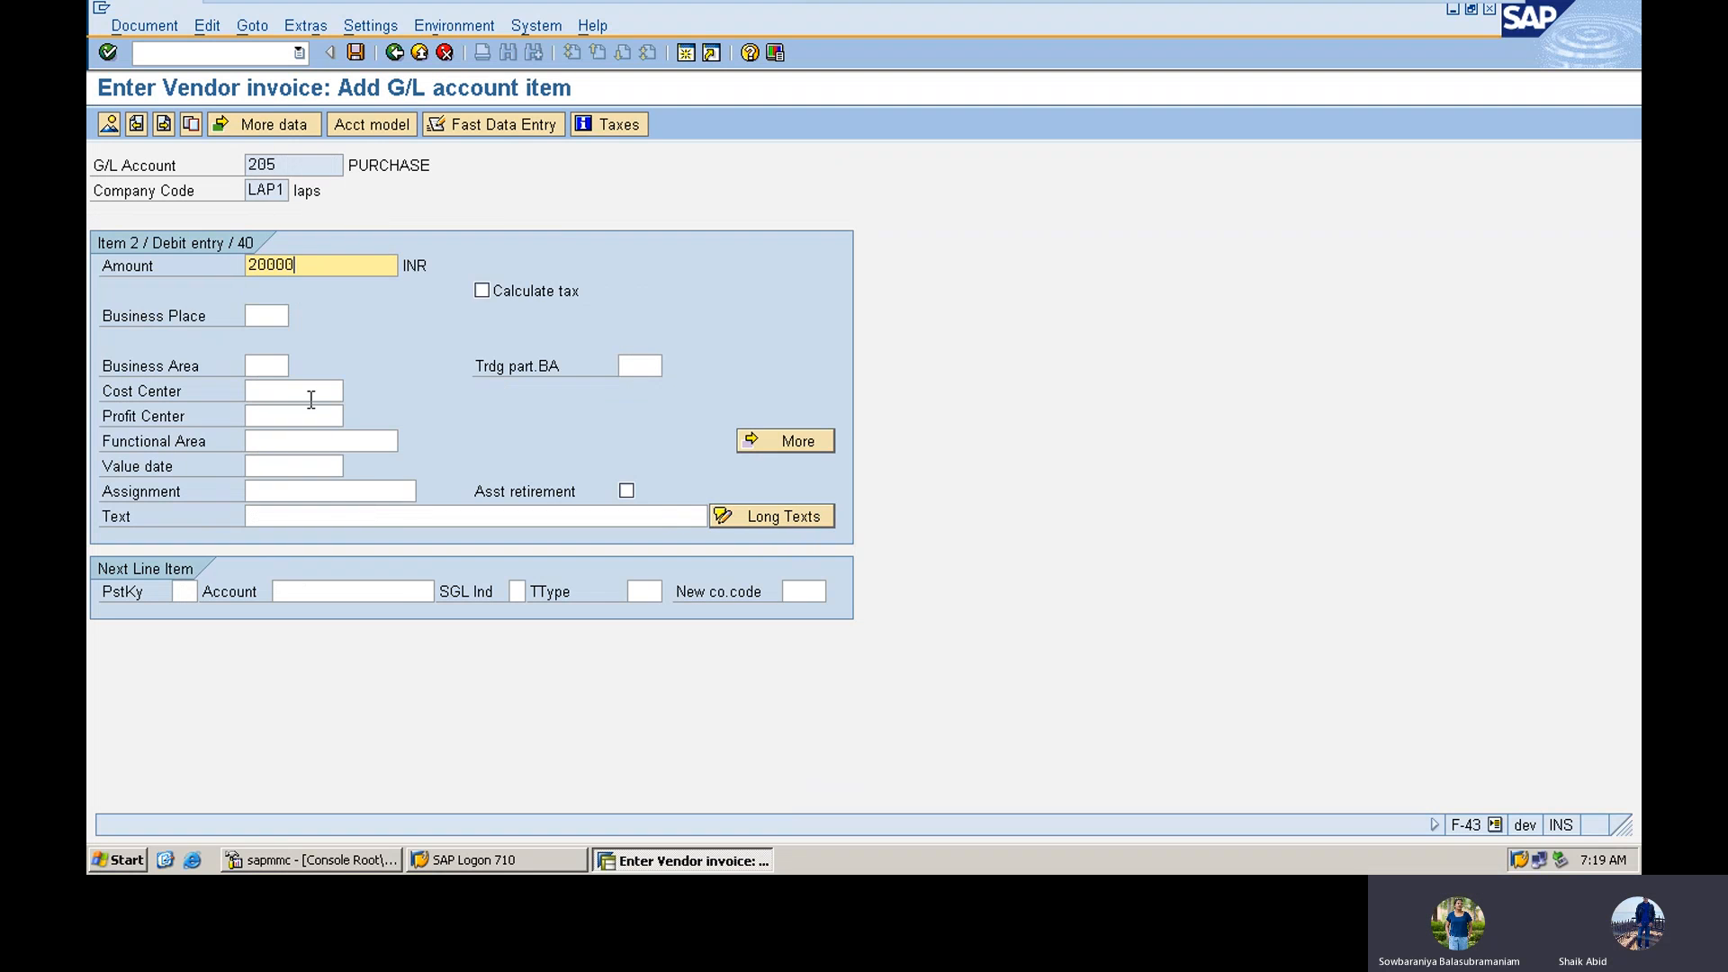
left_click(324, 516)
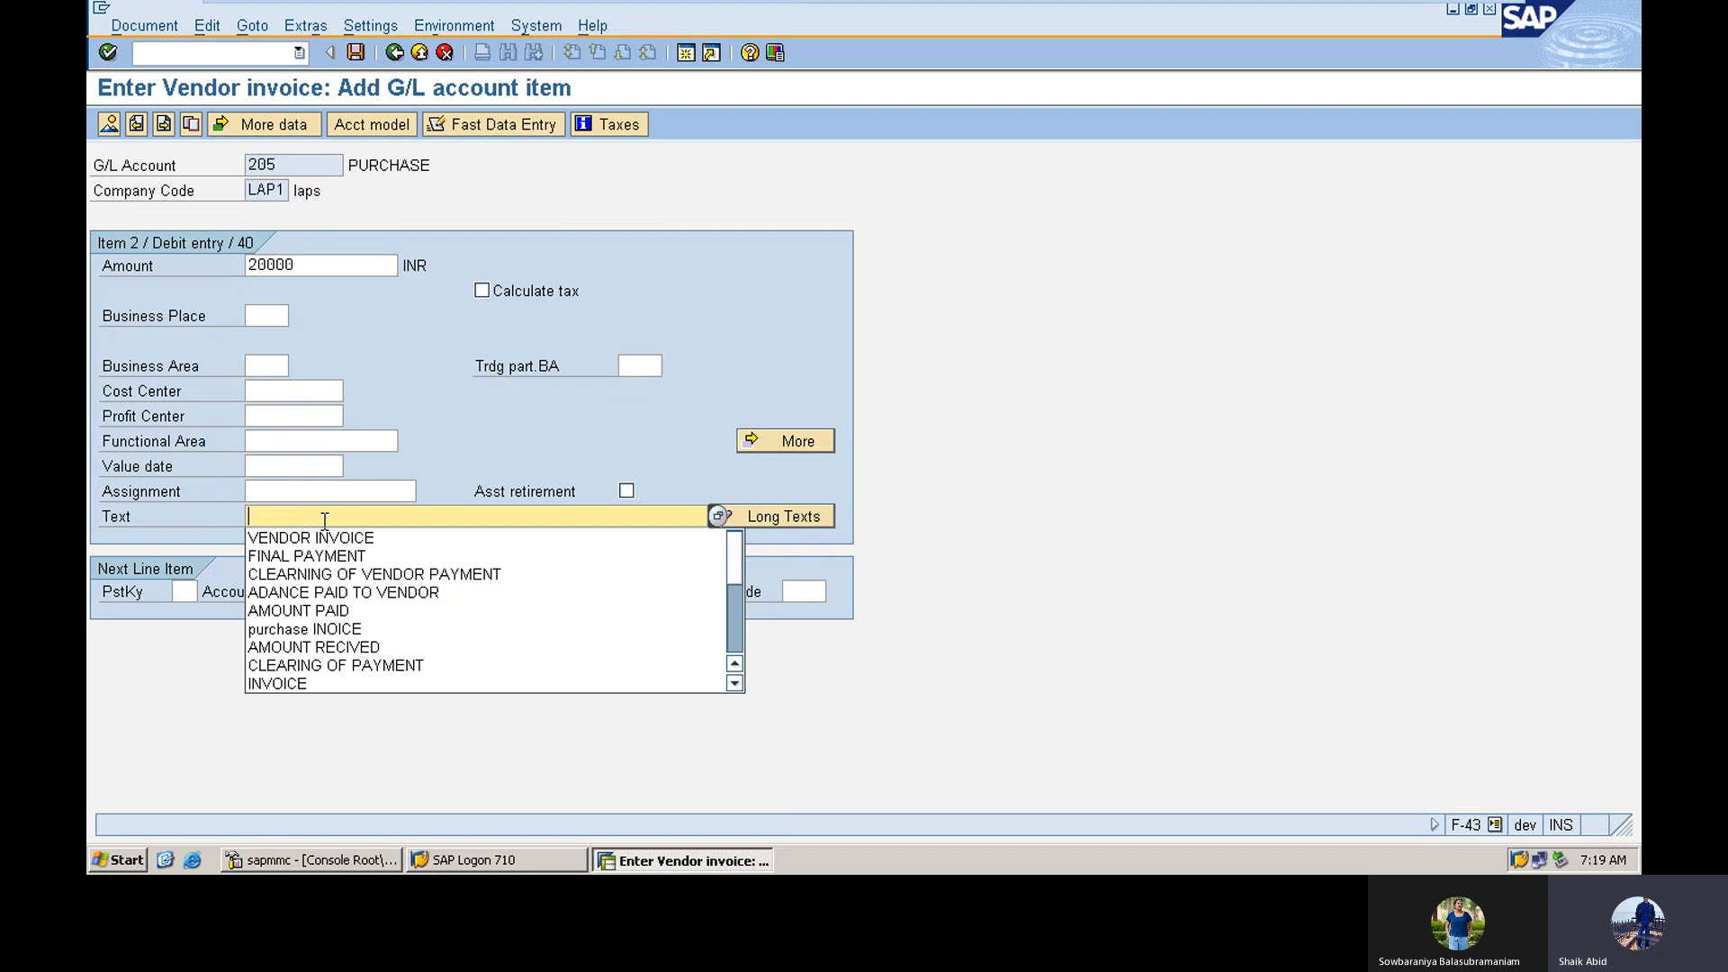
left_click(322, 537)
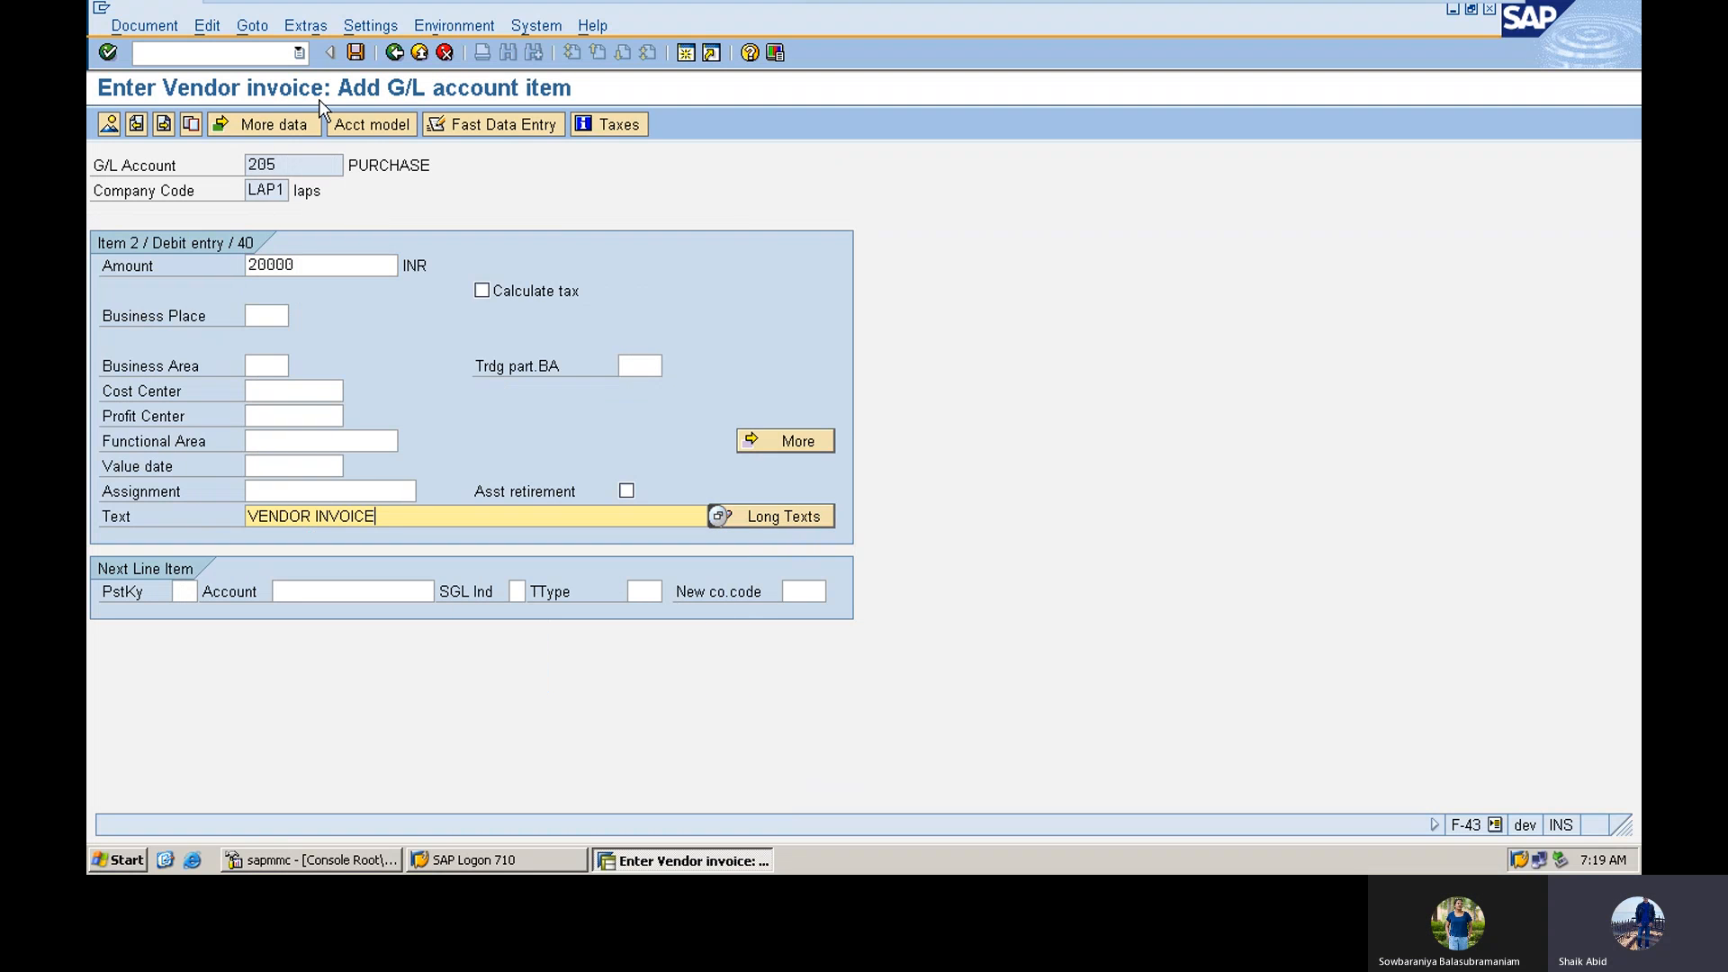
left_click(356, 52)
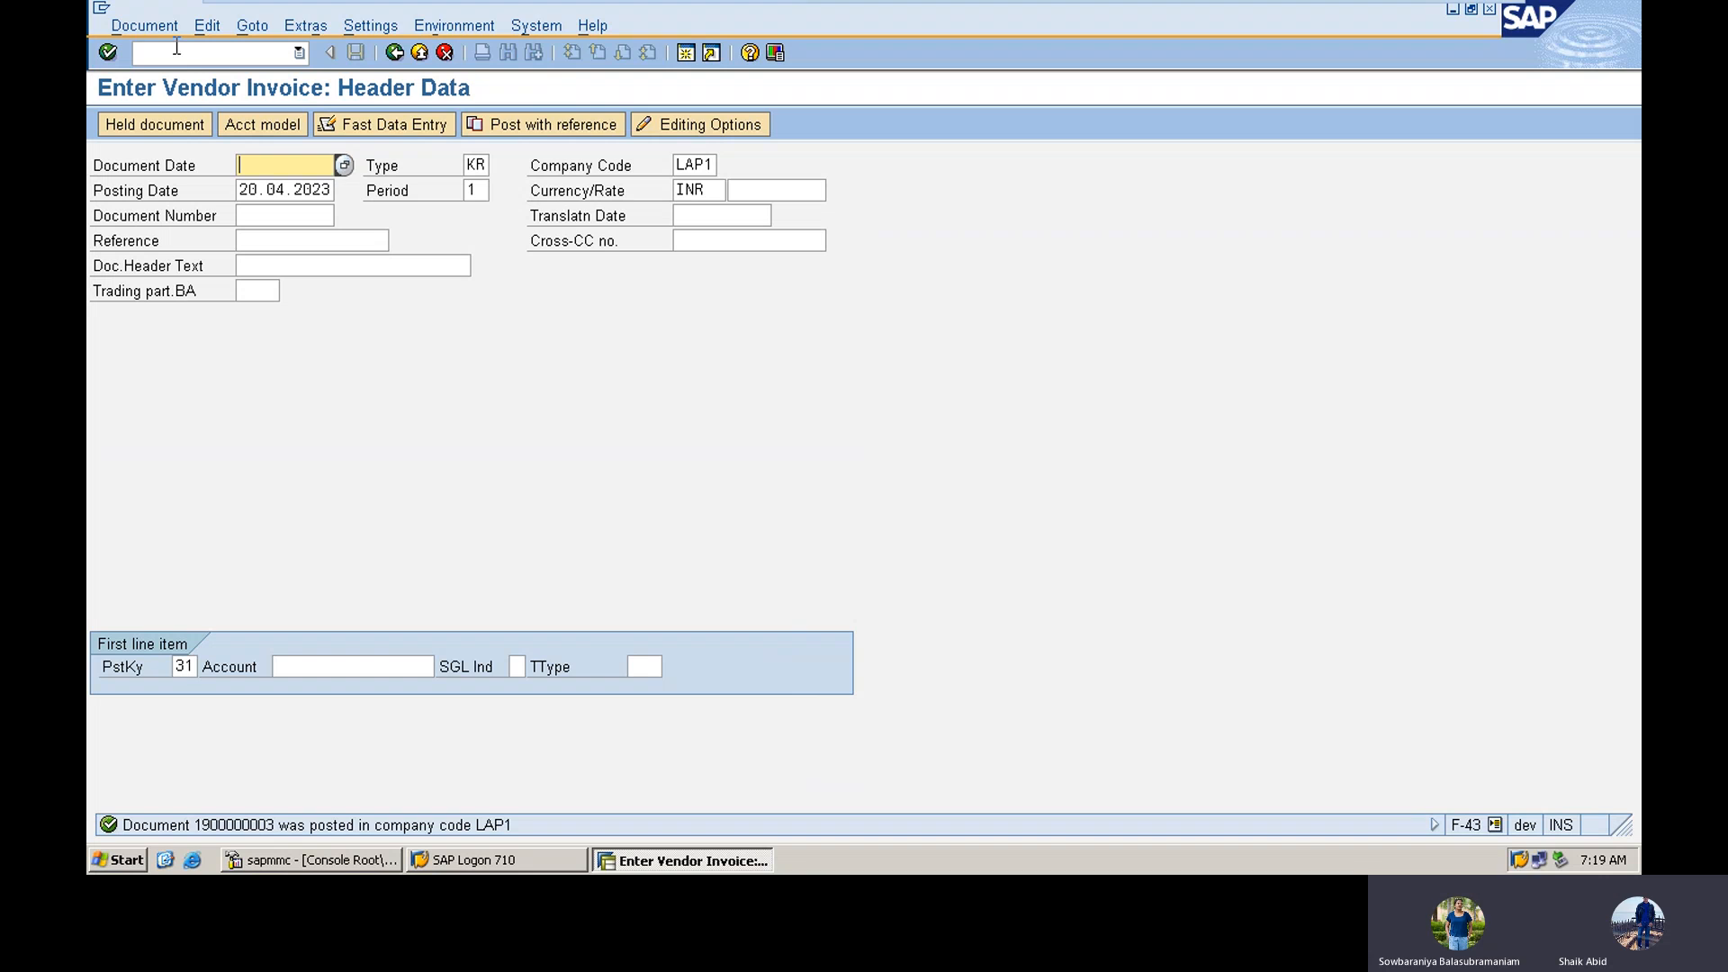
Step: Run transaction FBL1N to display the open line items of the newly created vendor in company code LAP1
left_click(176, 51)
type("/N")
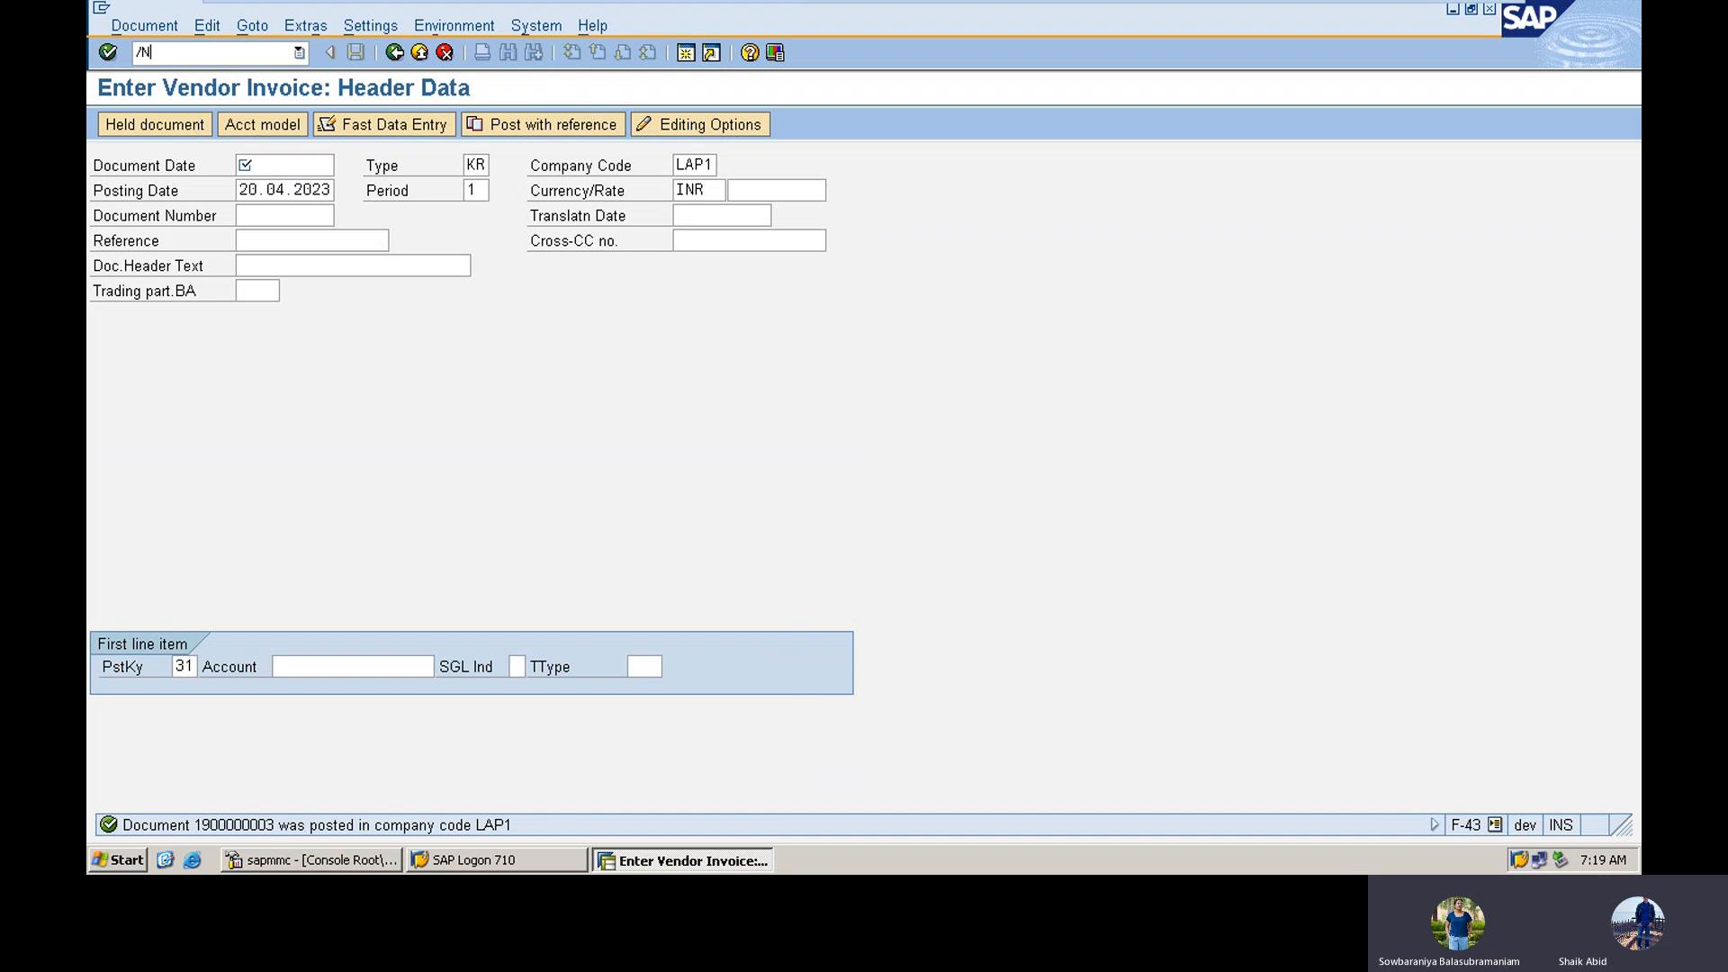
type("FBL")
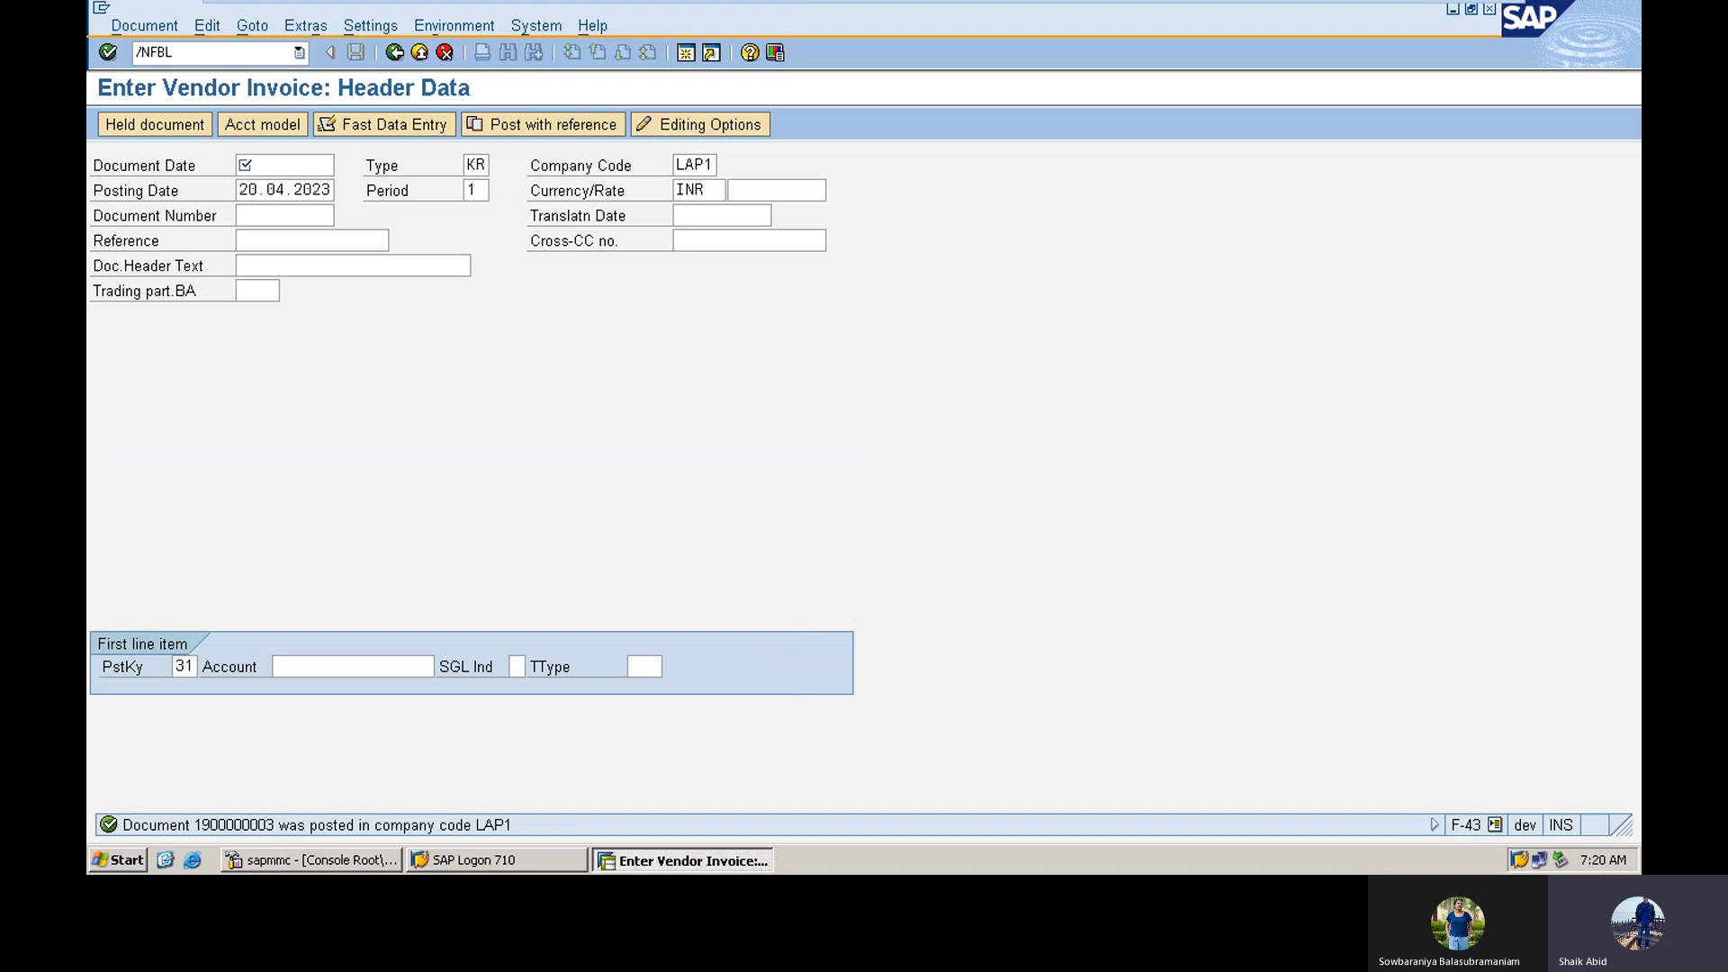
type("1N")
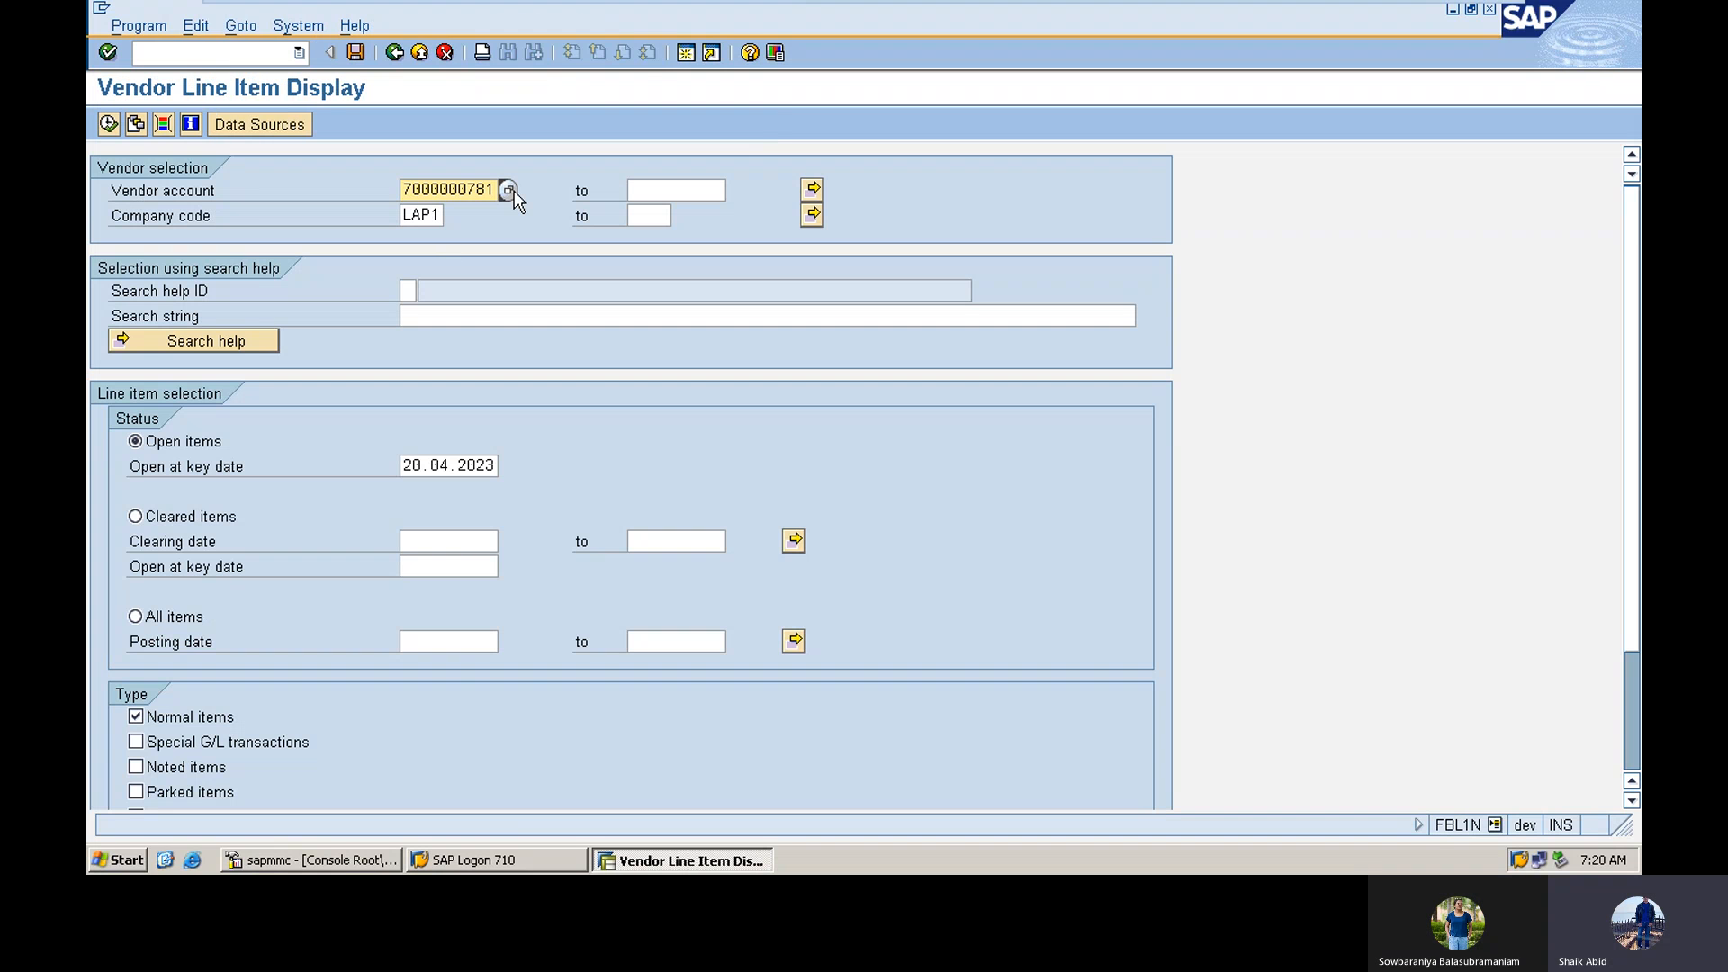
left_click(508, 190)
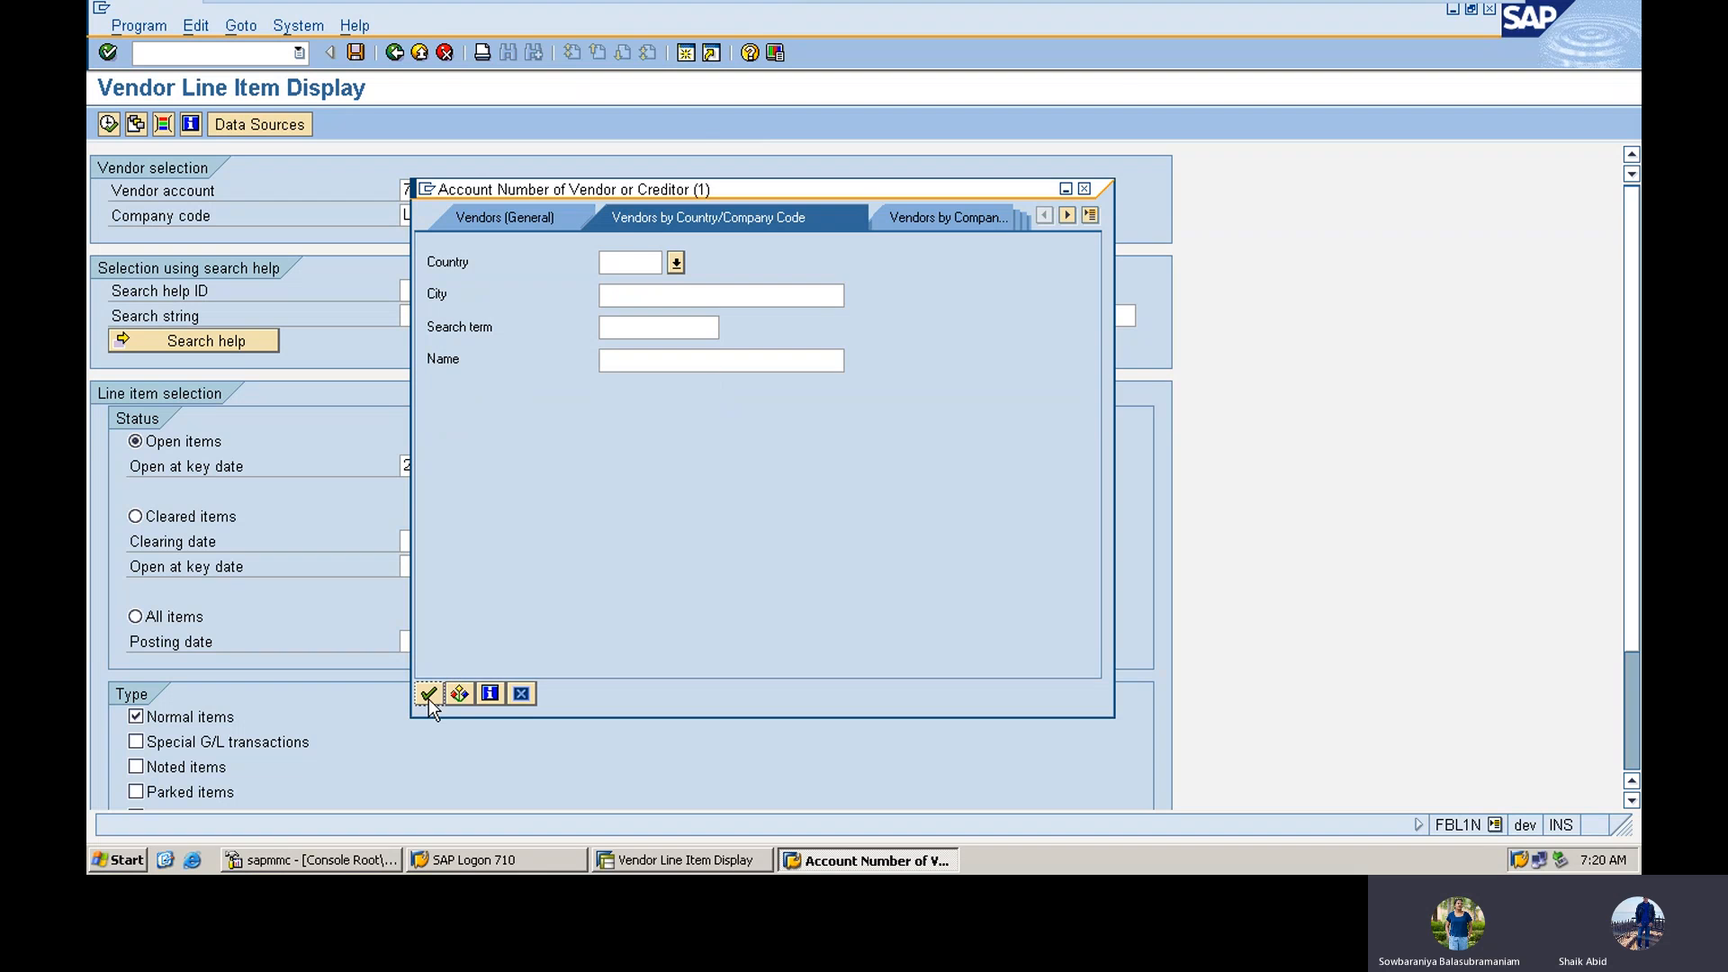
left_click(429, 693)
double_click(638, 194)
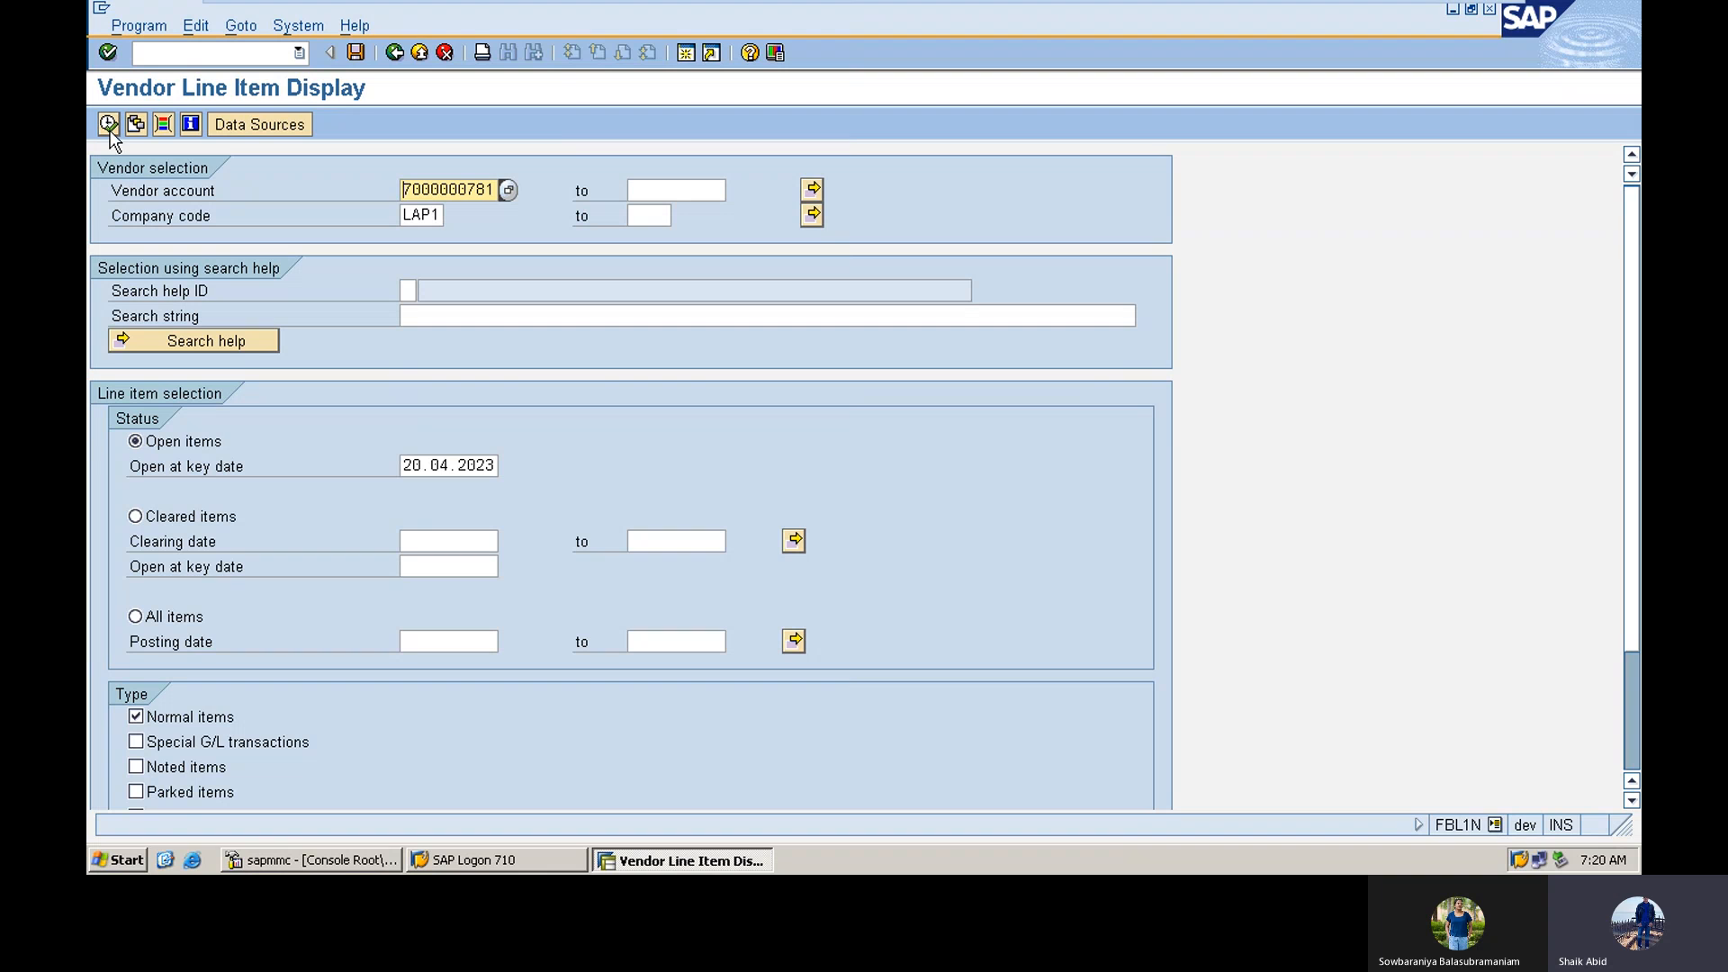
left_click(109, 129)
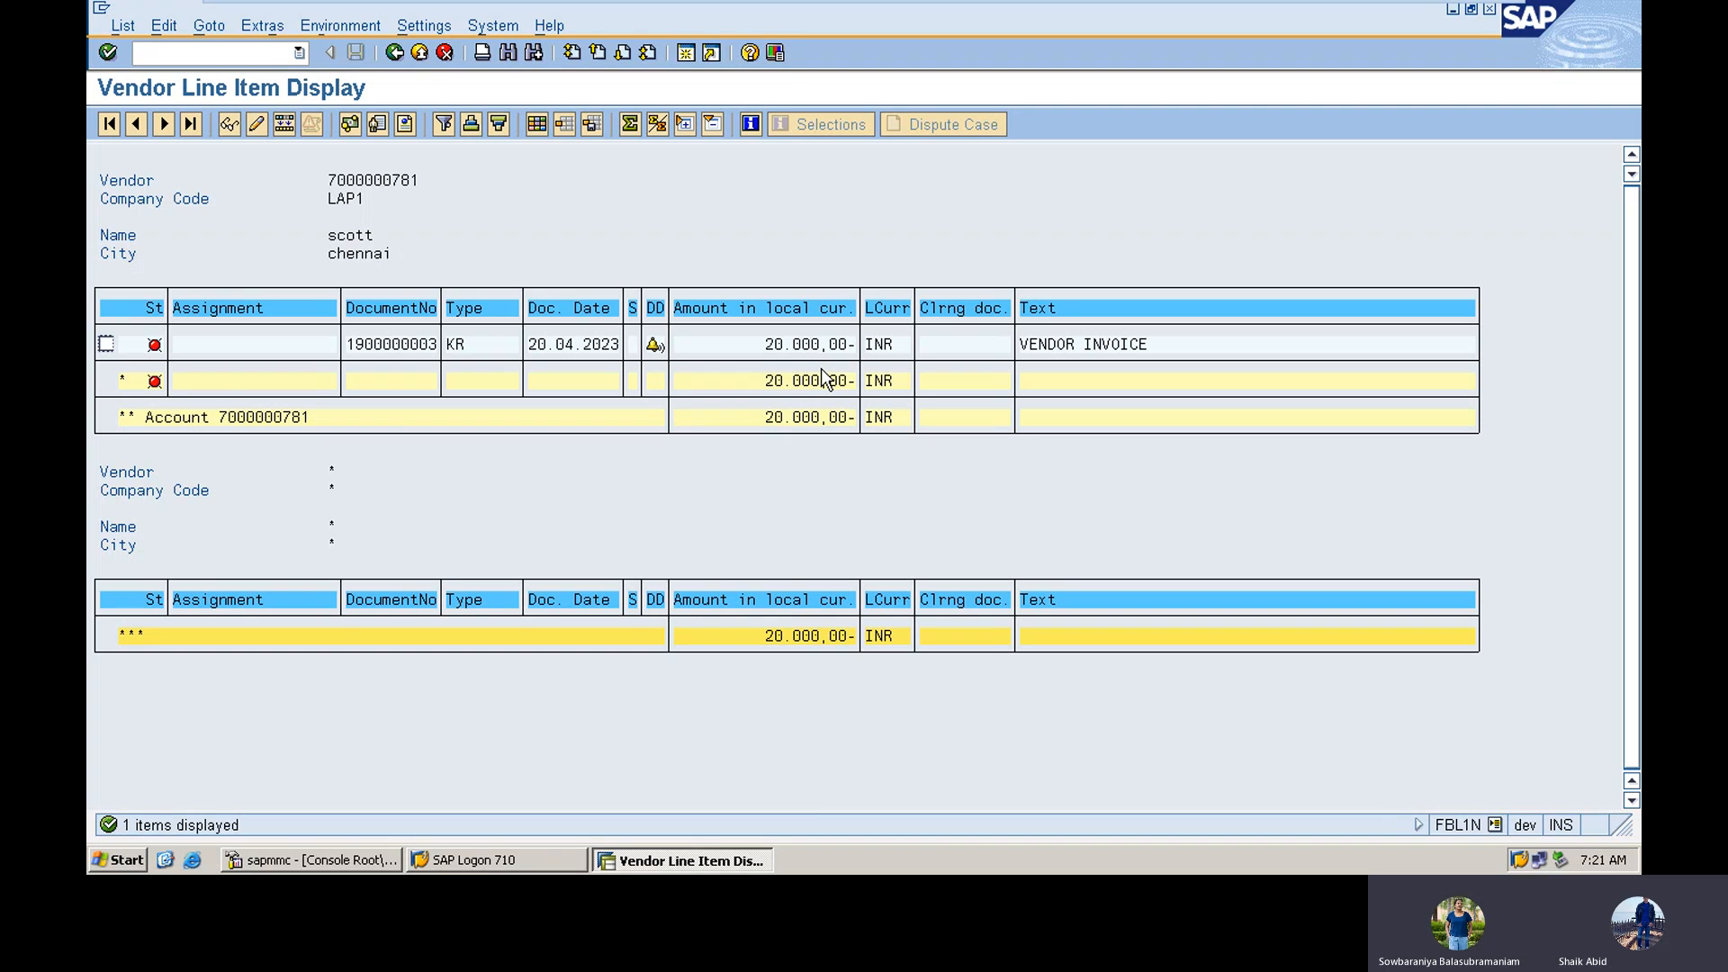
Step: Open transaction F110 and identify the payment run with run date 20.04.2023 and identification LAP1
left_click(182, 59)
type("/")
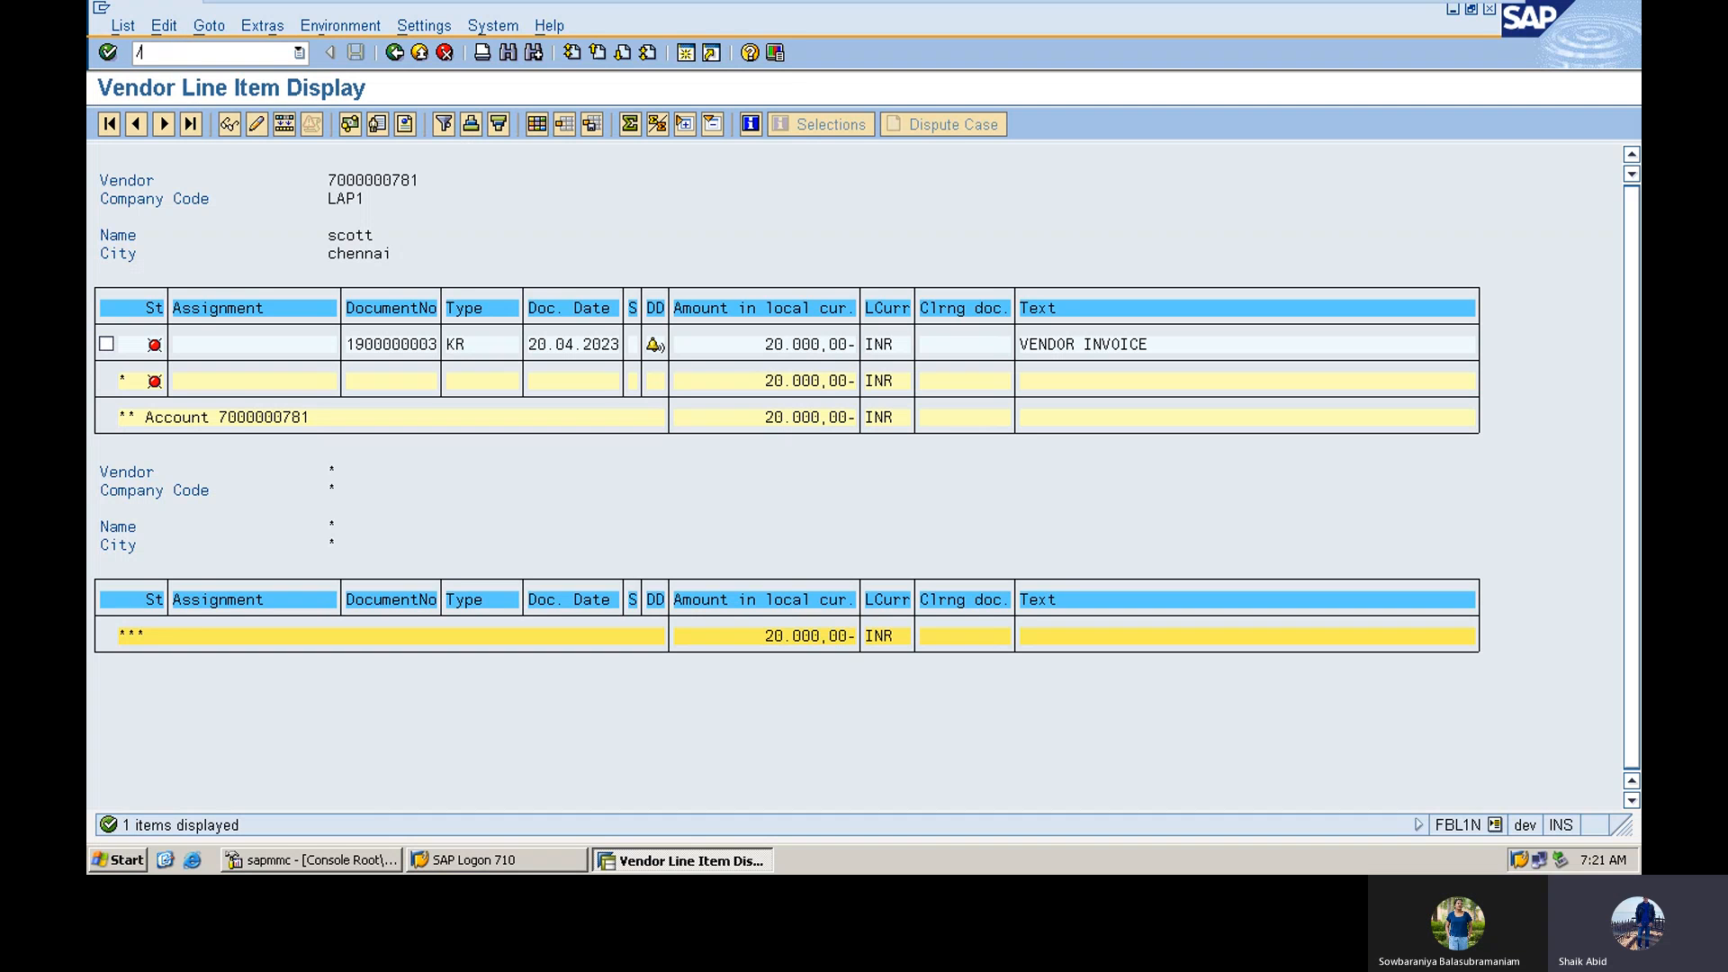
type("NF11")
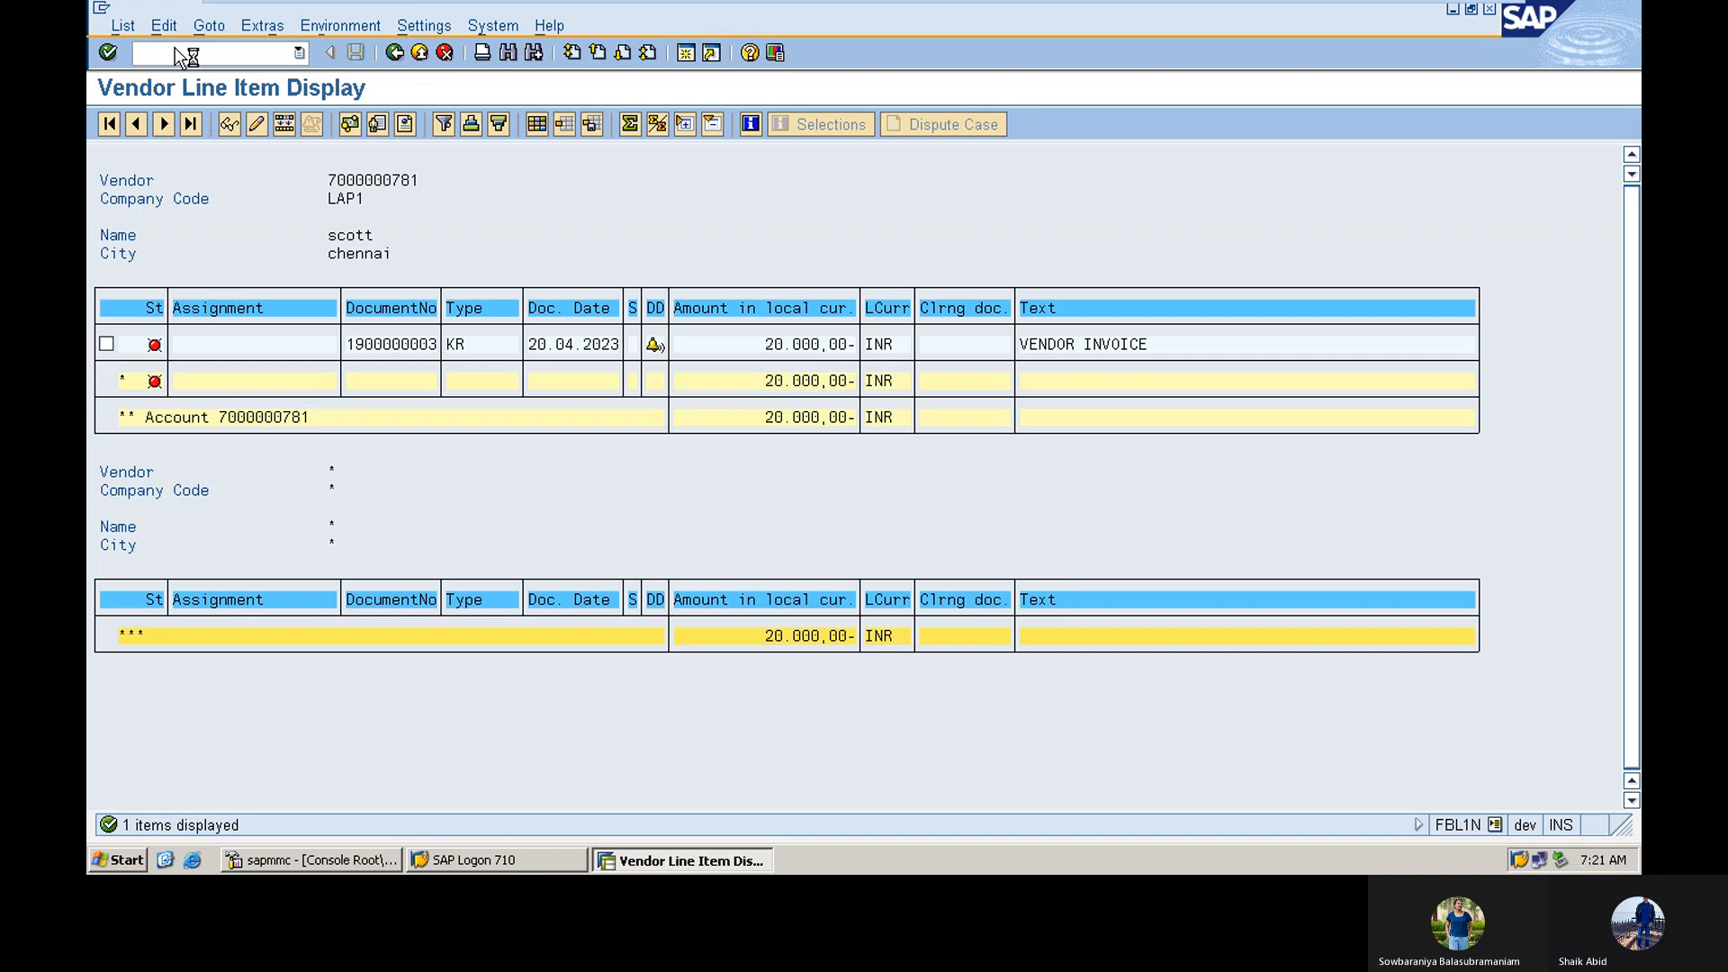
key("Return")
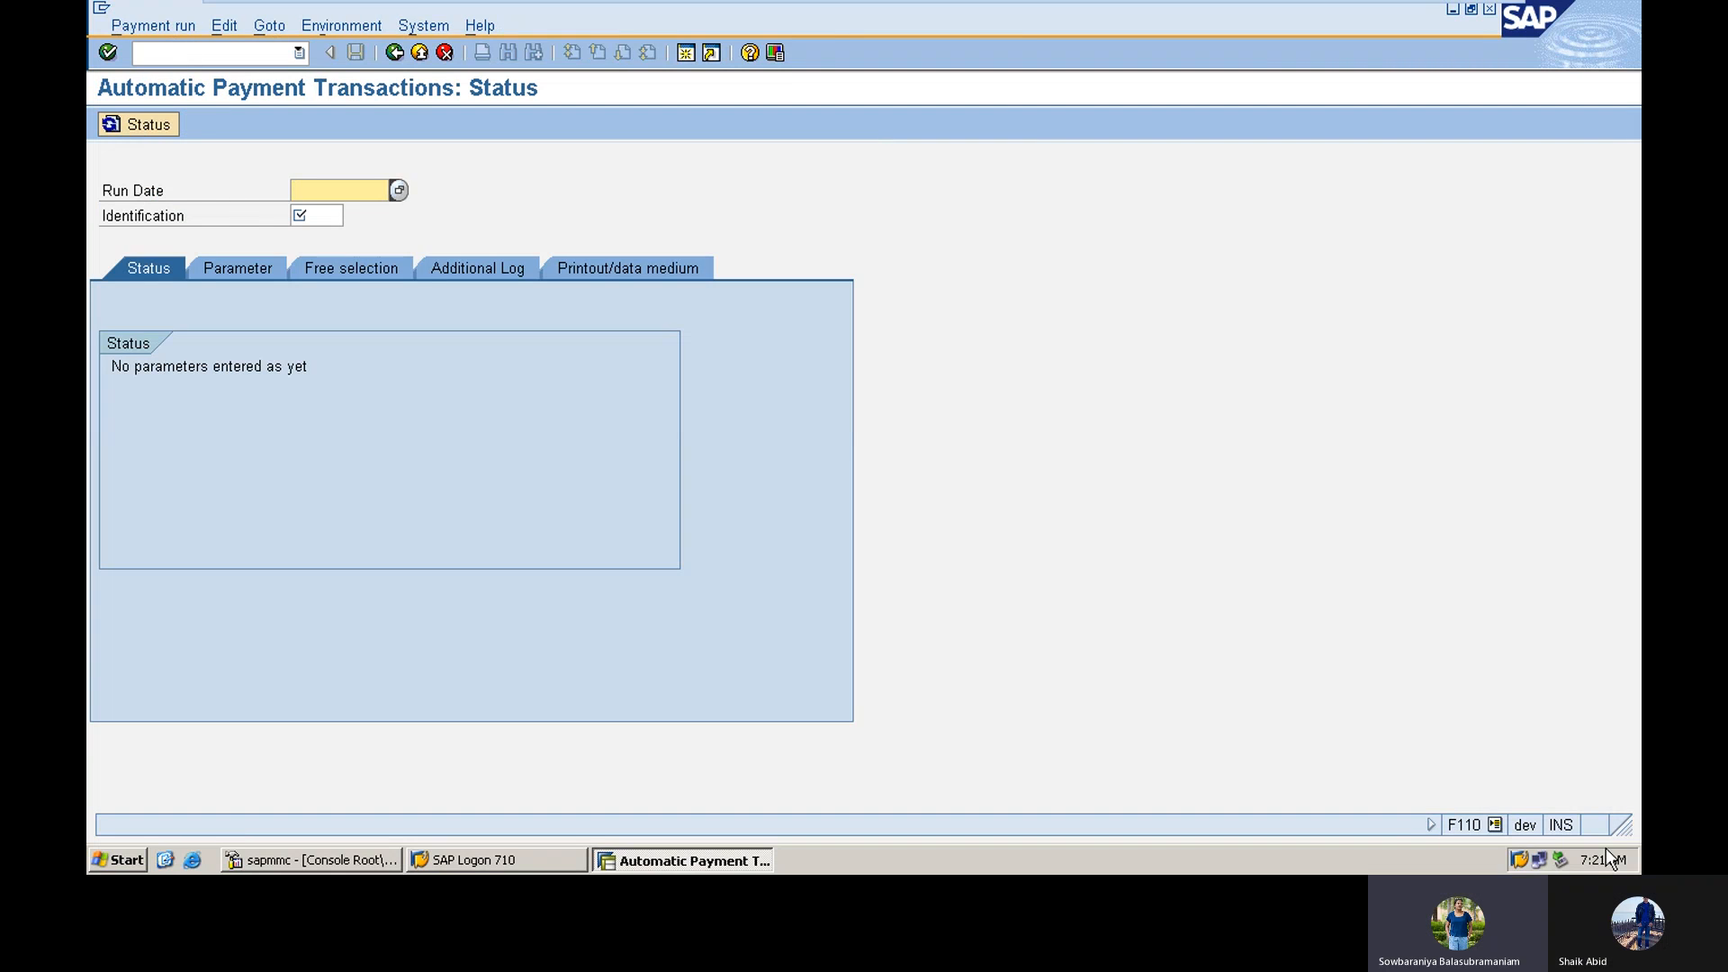
mouse_move(1605, 866)
type("20")
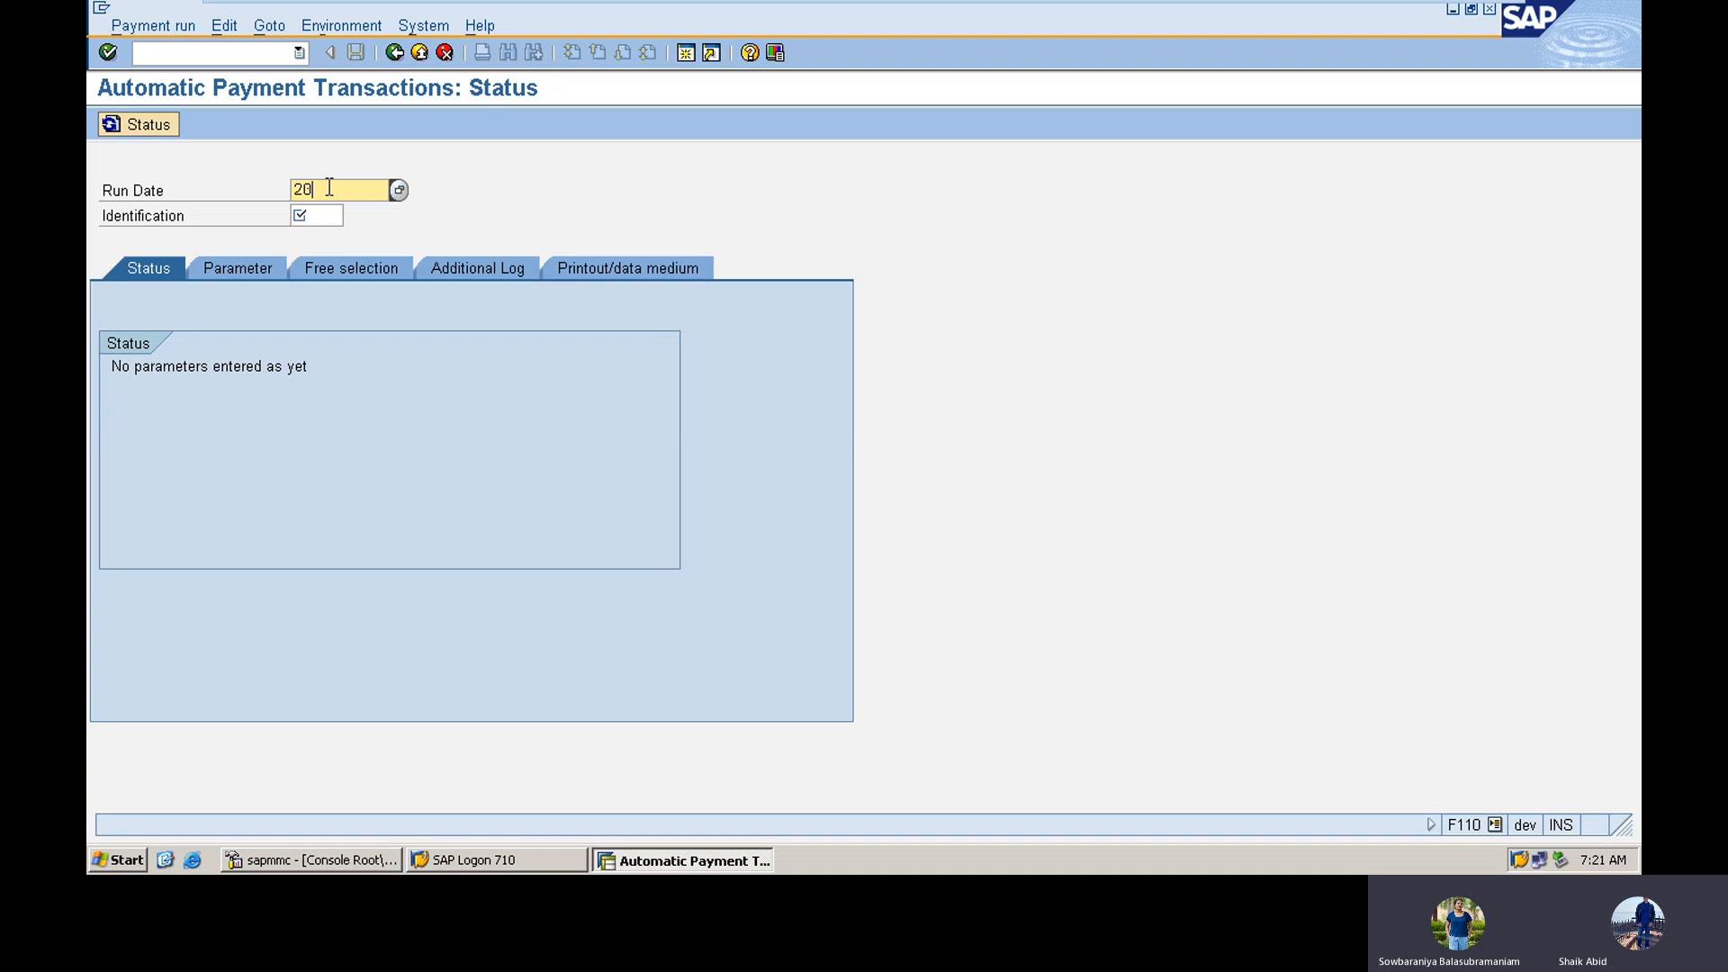
type(".04")
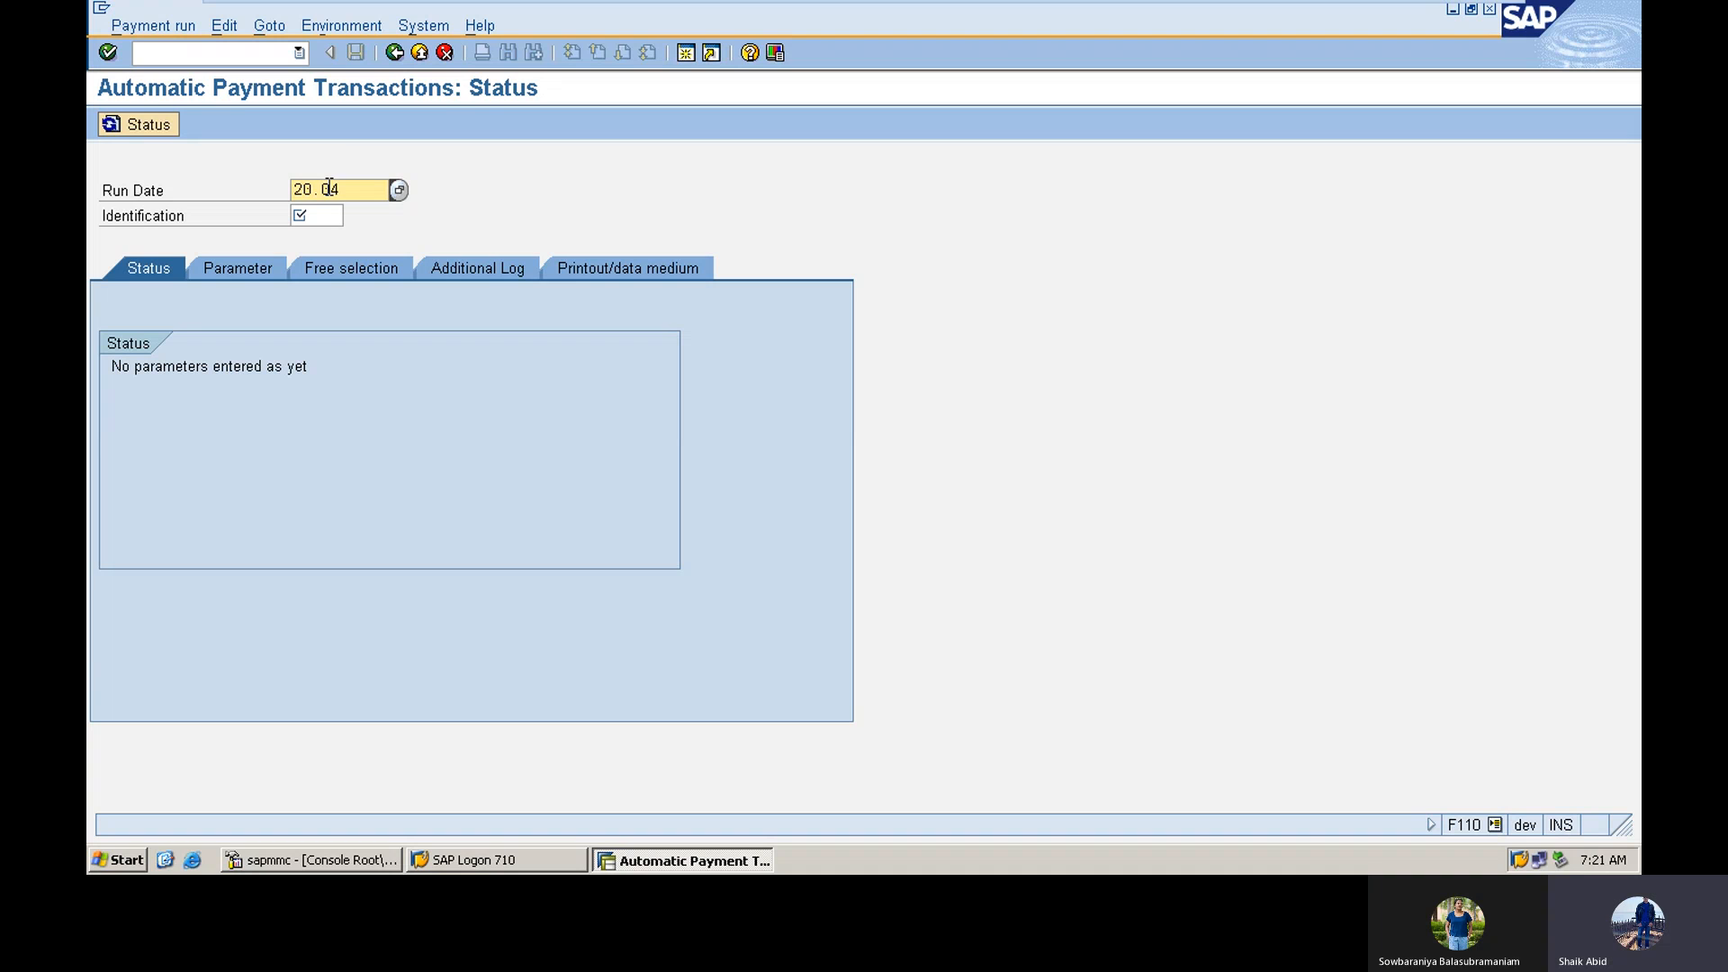
type(".2023")
left_click(304, 214)
type("L")
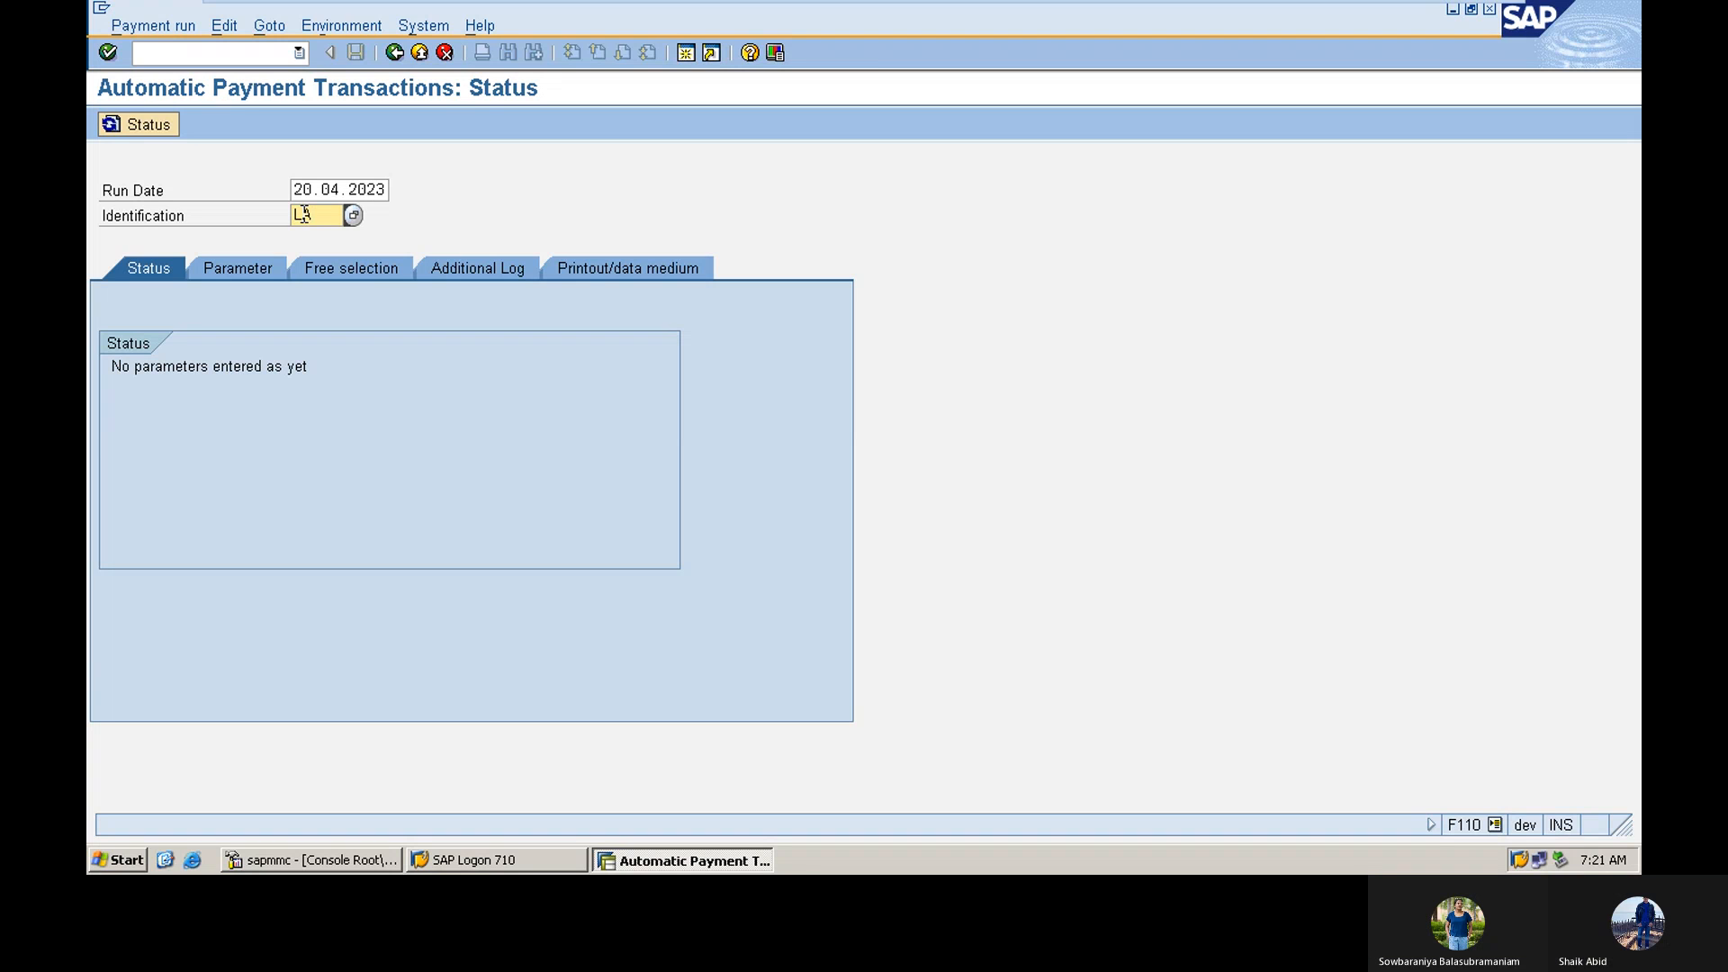
type("AP1")
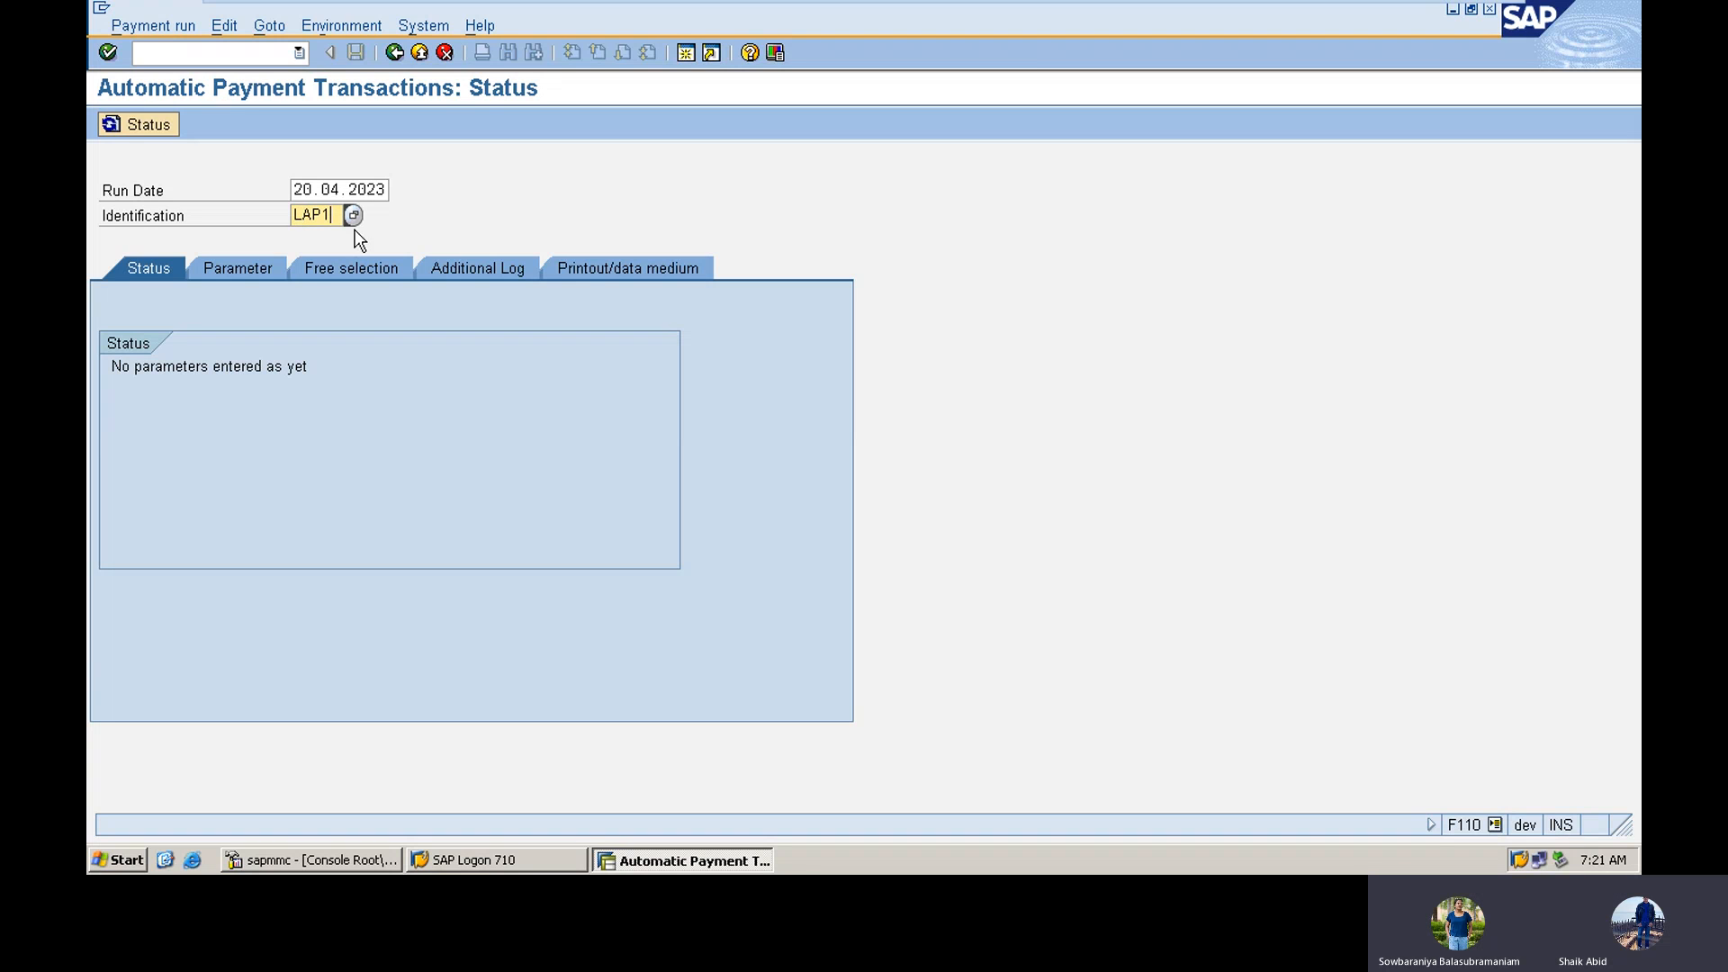
Step: Enter company code LAP1, payment method C and next posting date 25.04.2023 in the payment run's parameters
left_click(220, 267)
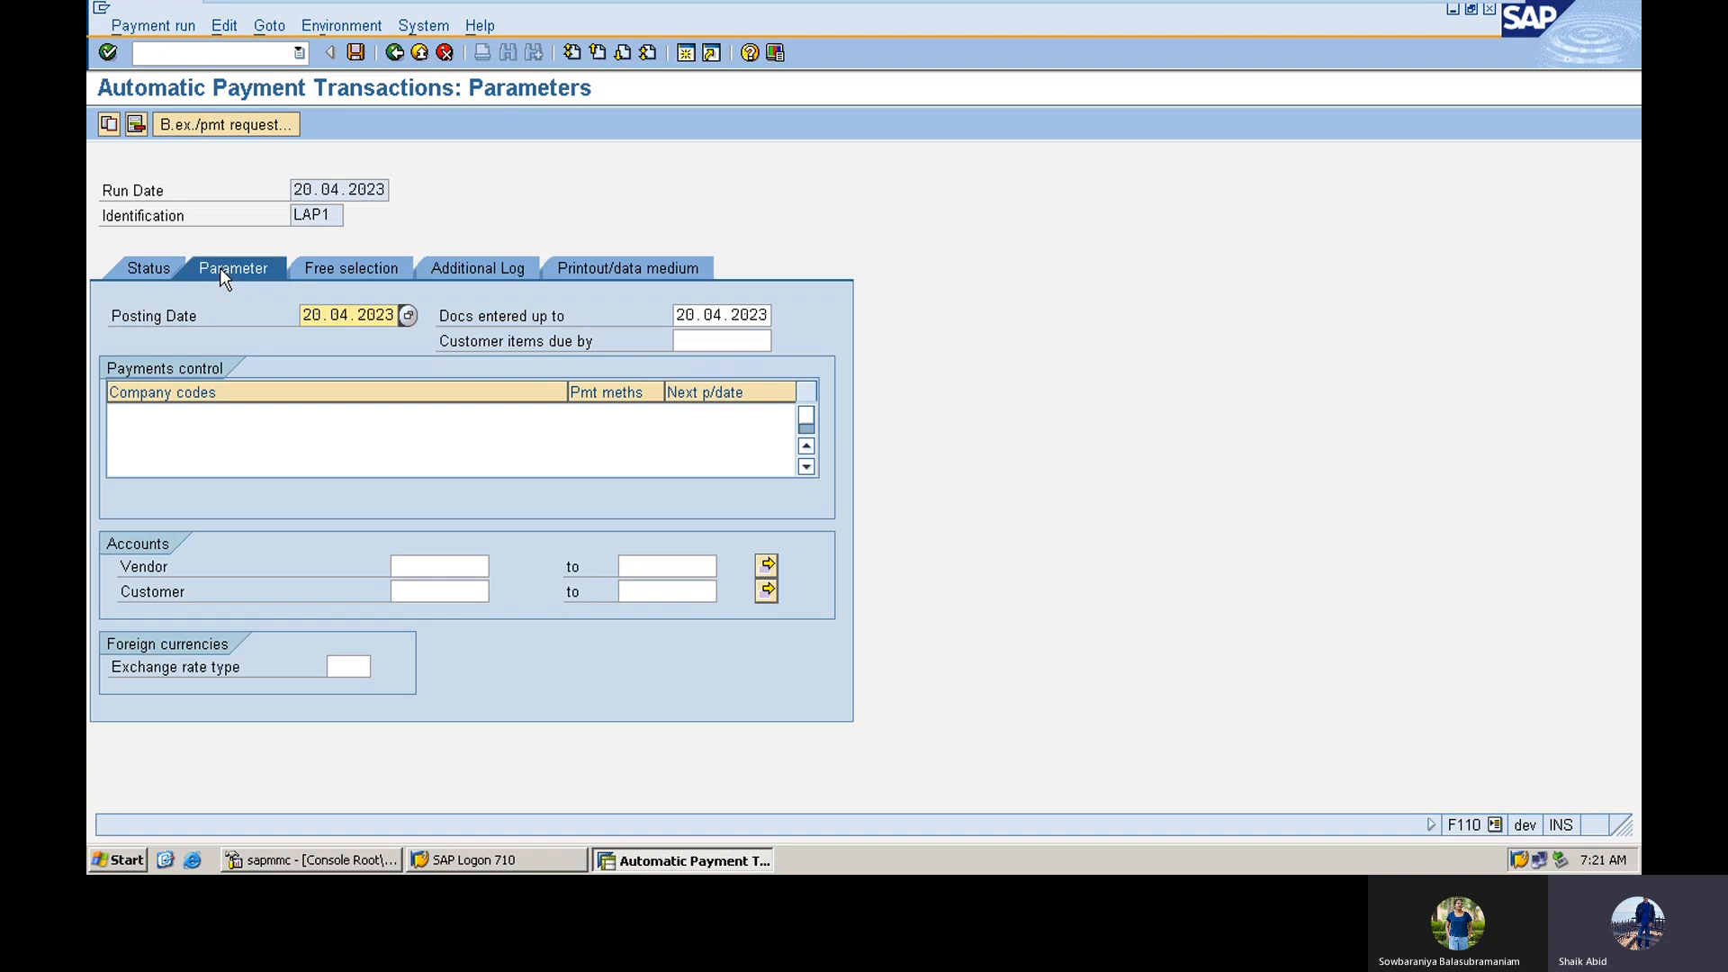
left_click(161, 412)
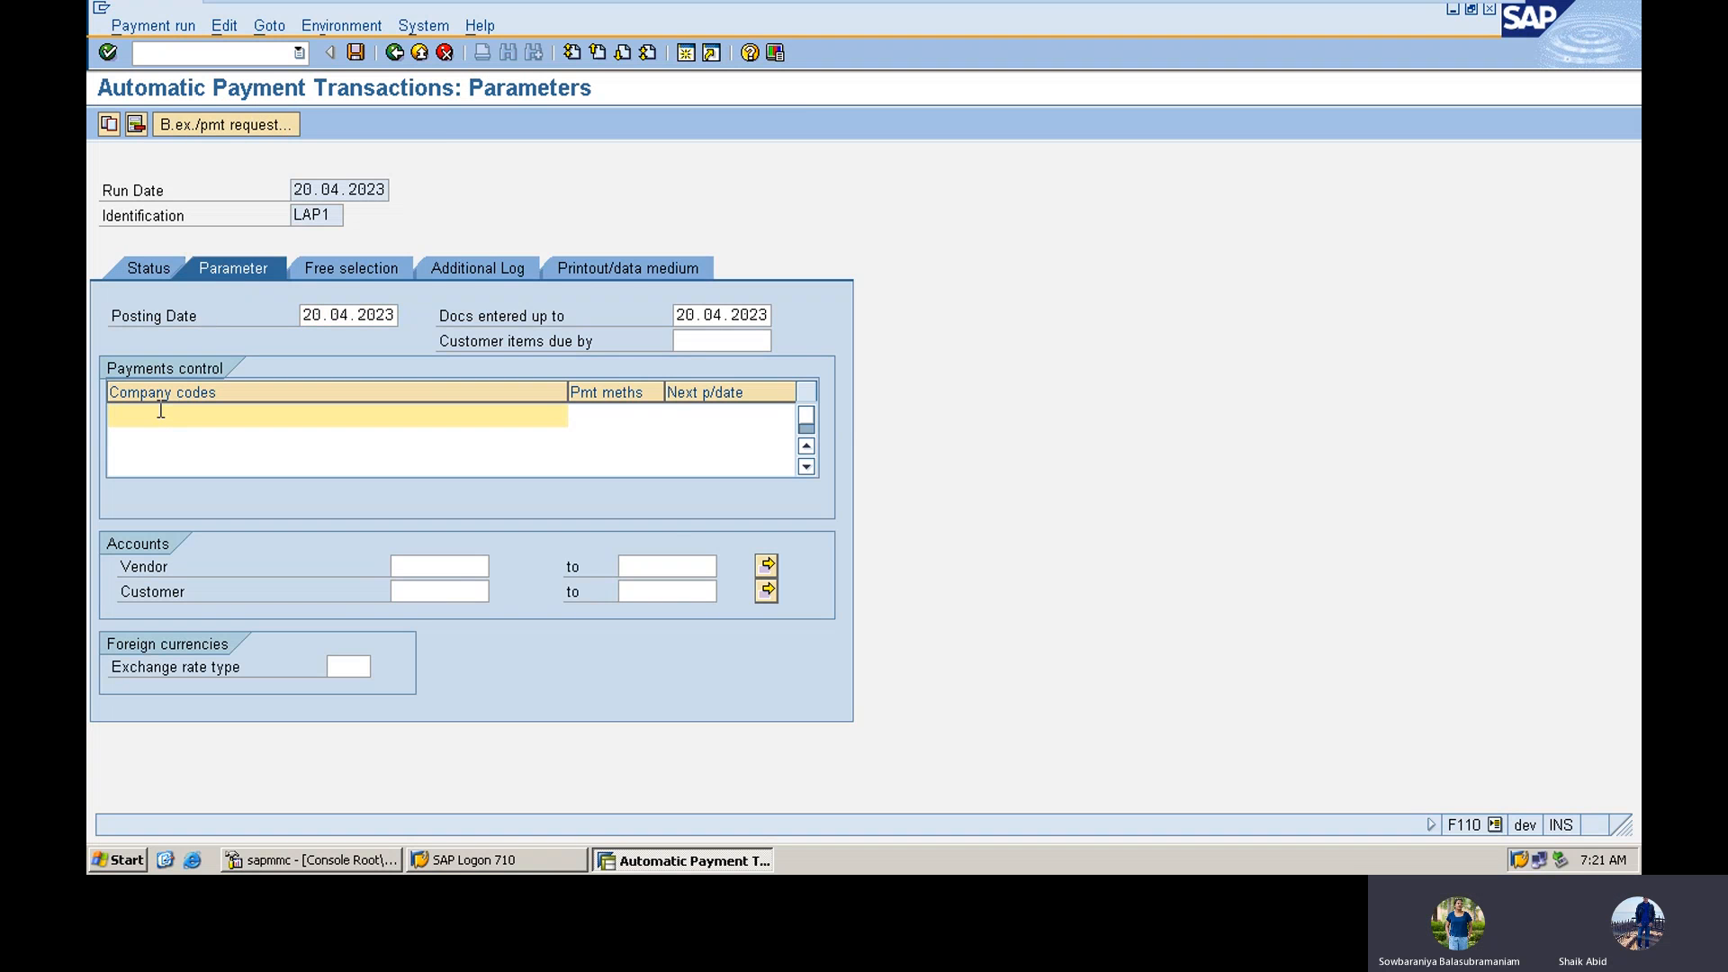
type("LAP1")
left_click(601, 416)
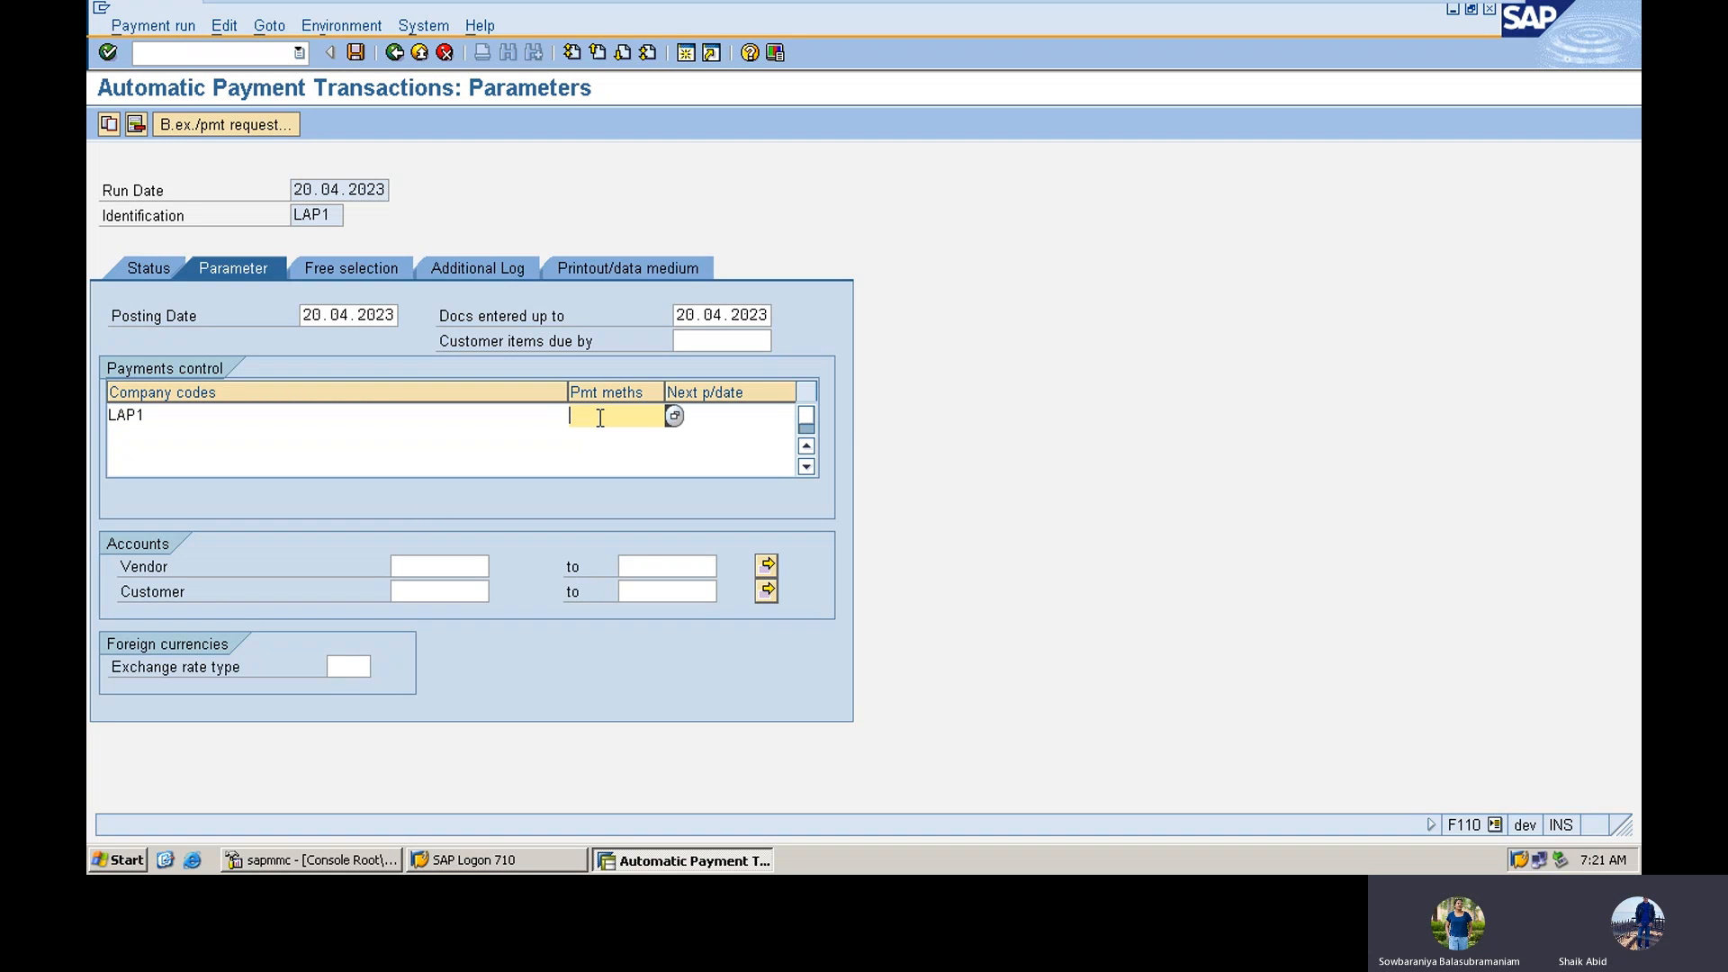
type("C")
left_click(714, 419)
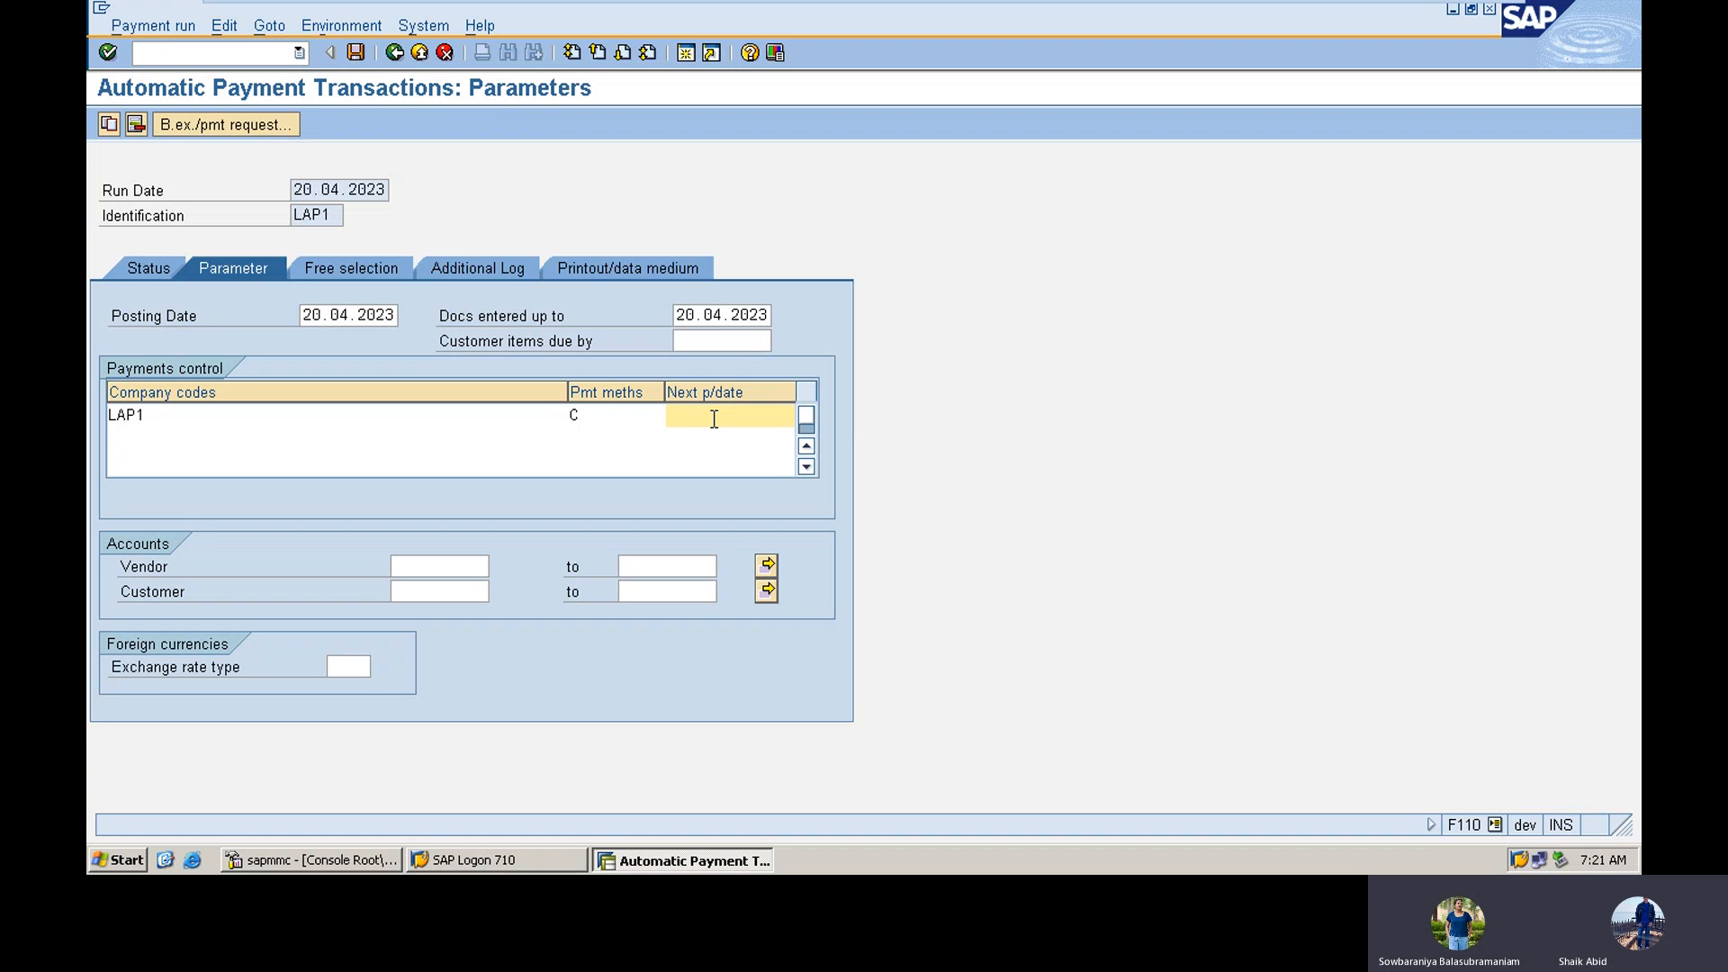
type("25.04.2023")
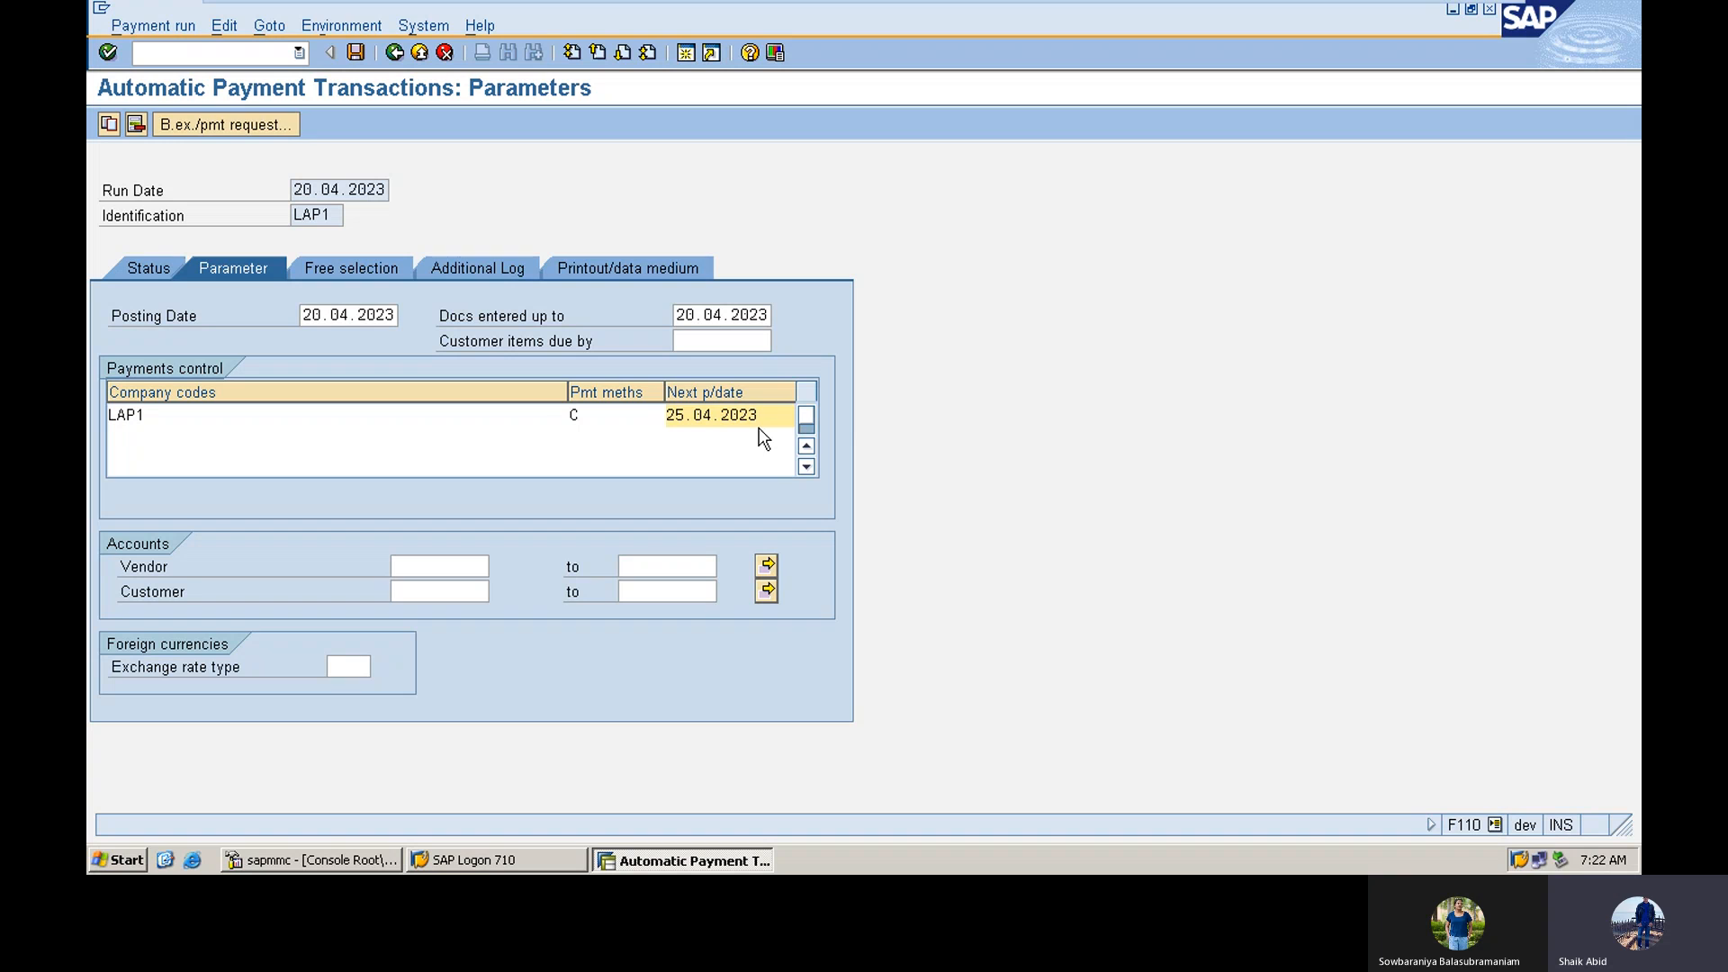
Step: Look up the vendors of company code LAP1 and choose the newly created vendor as the payment run's vendor account
left_click(416, 566)
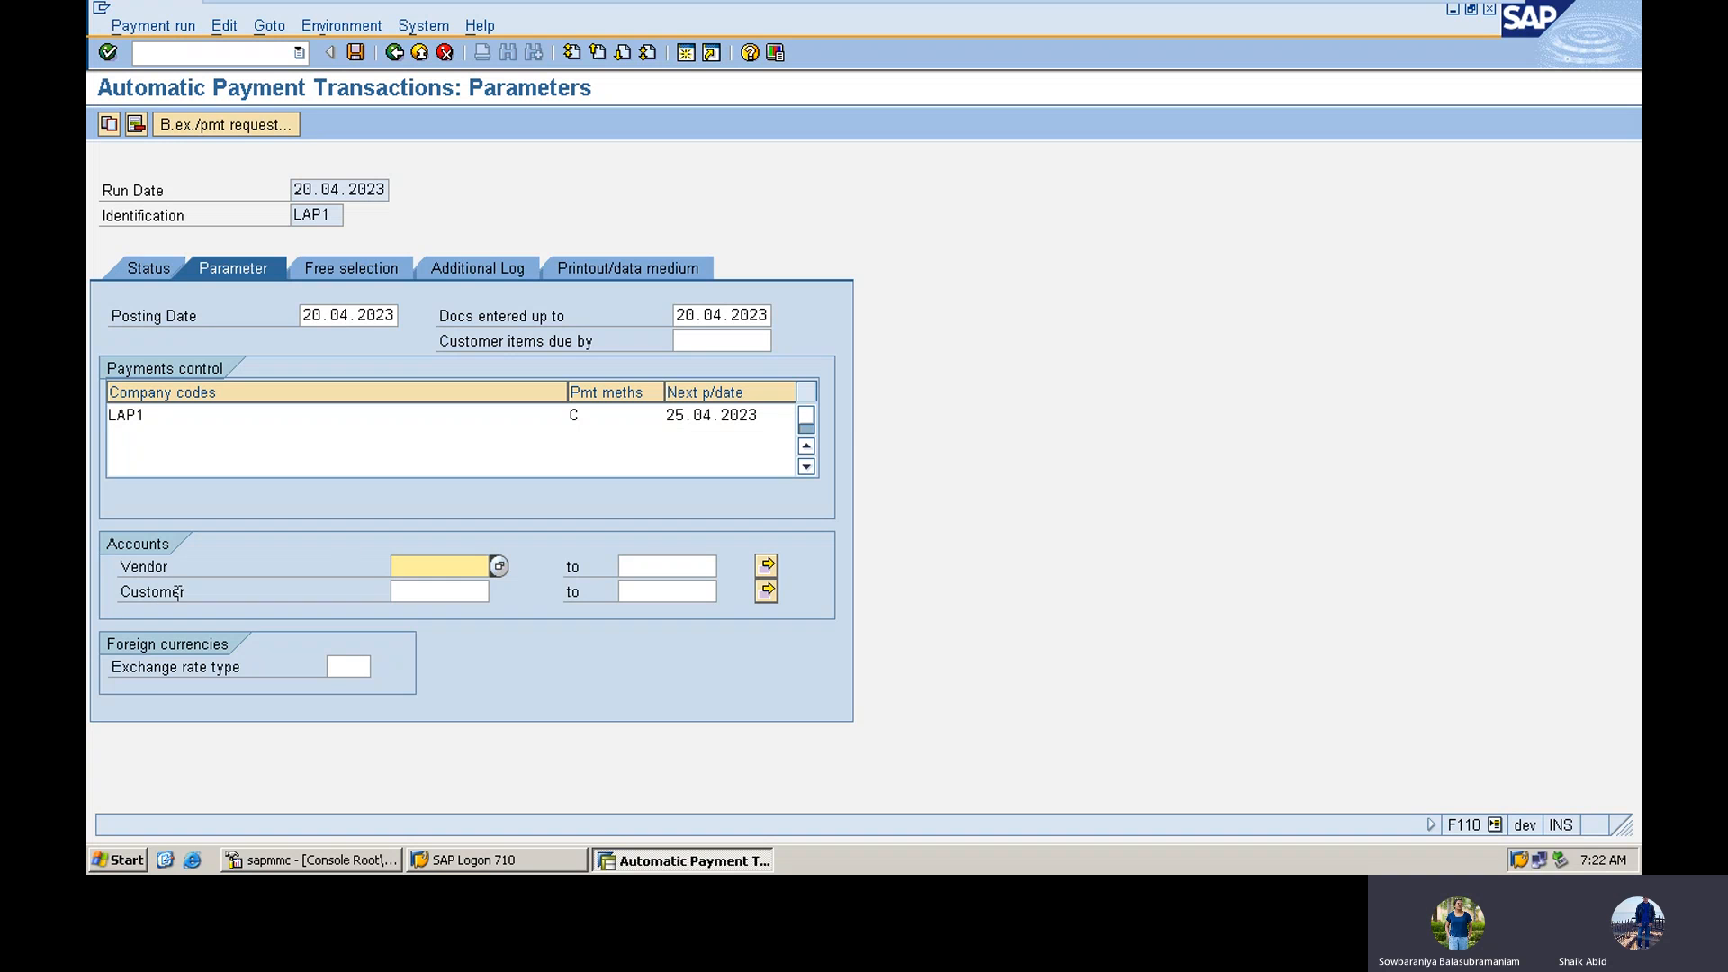
left_click(498, 566)
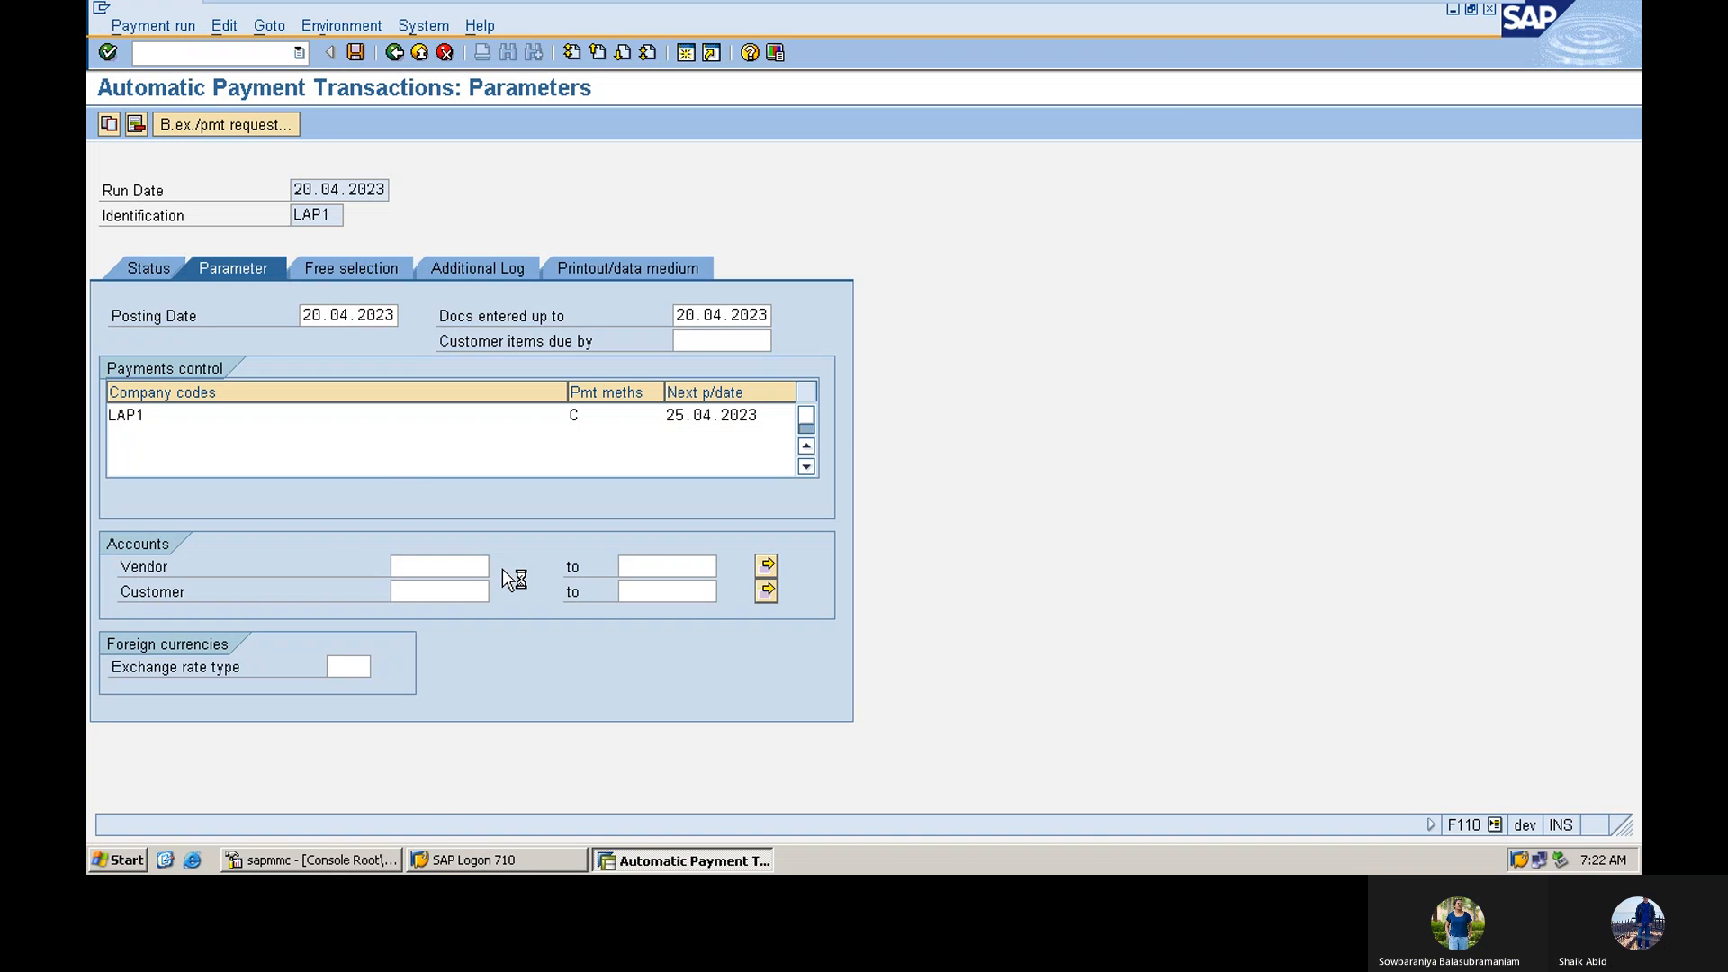
type("IN")
left_click(411, 818)
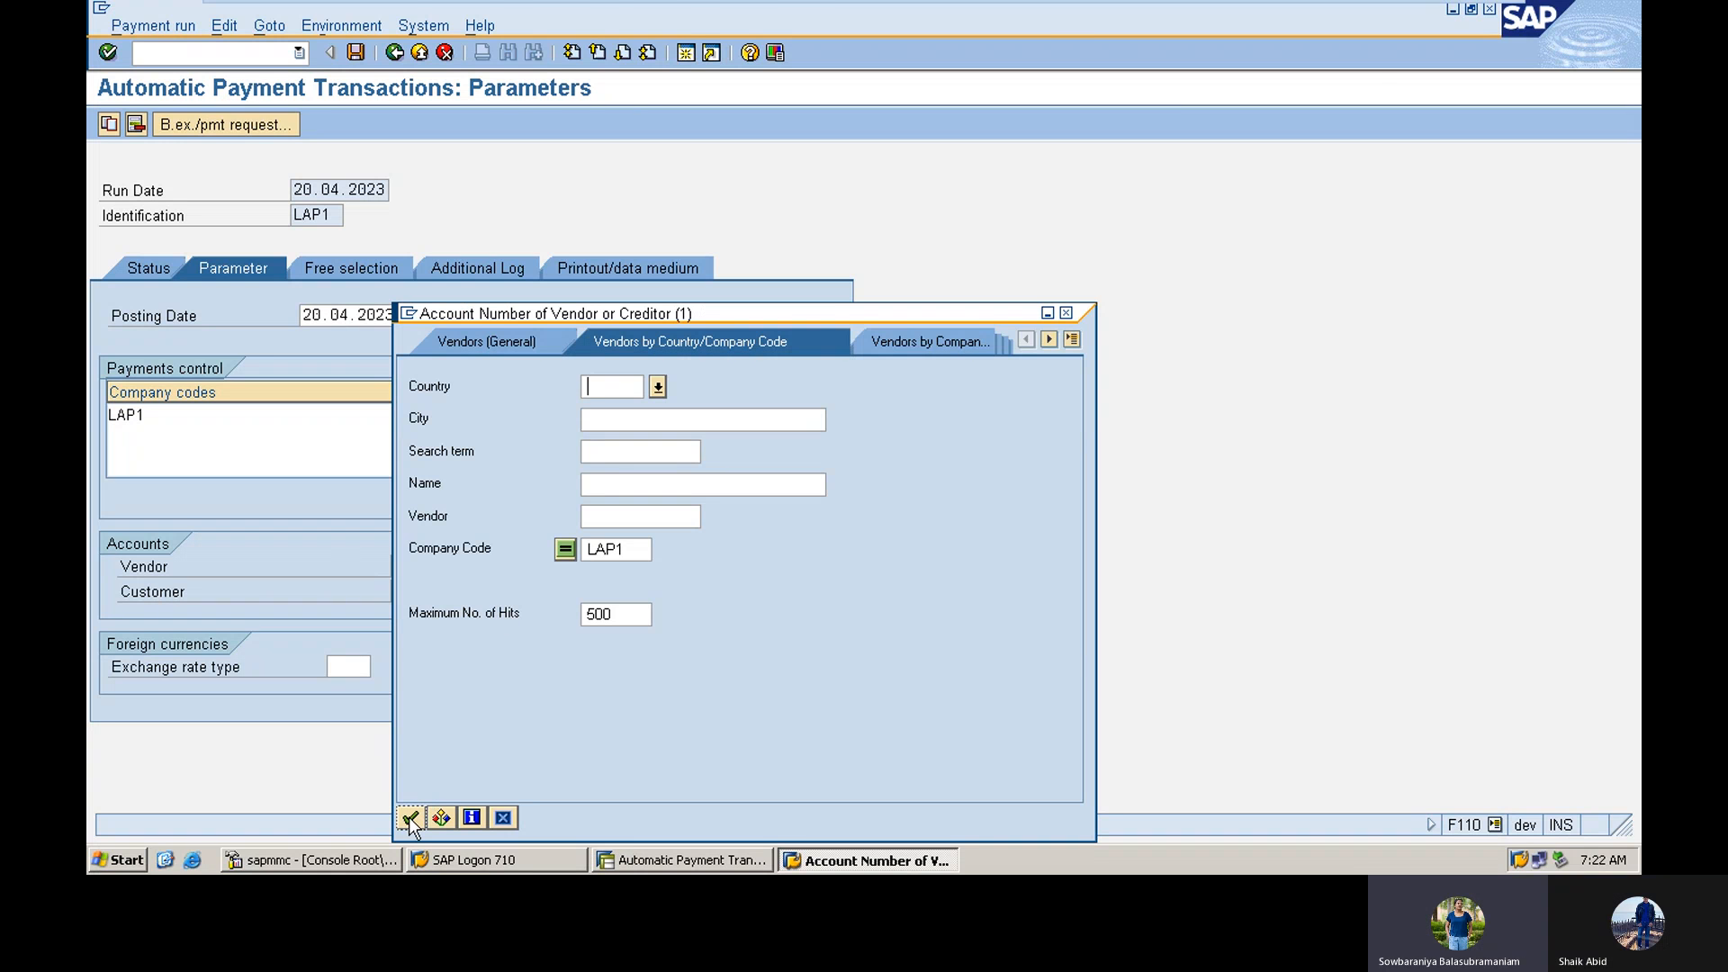
double_click(621, 193)
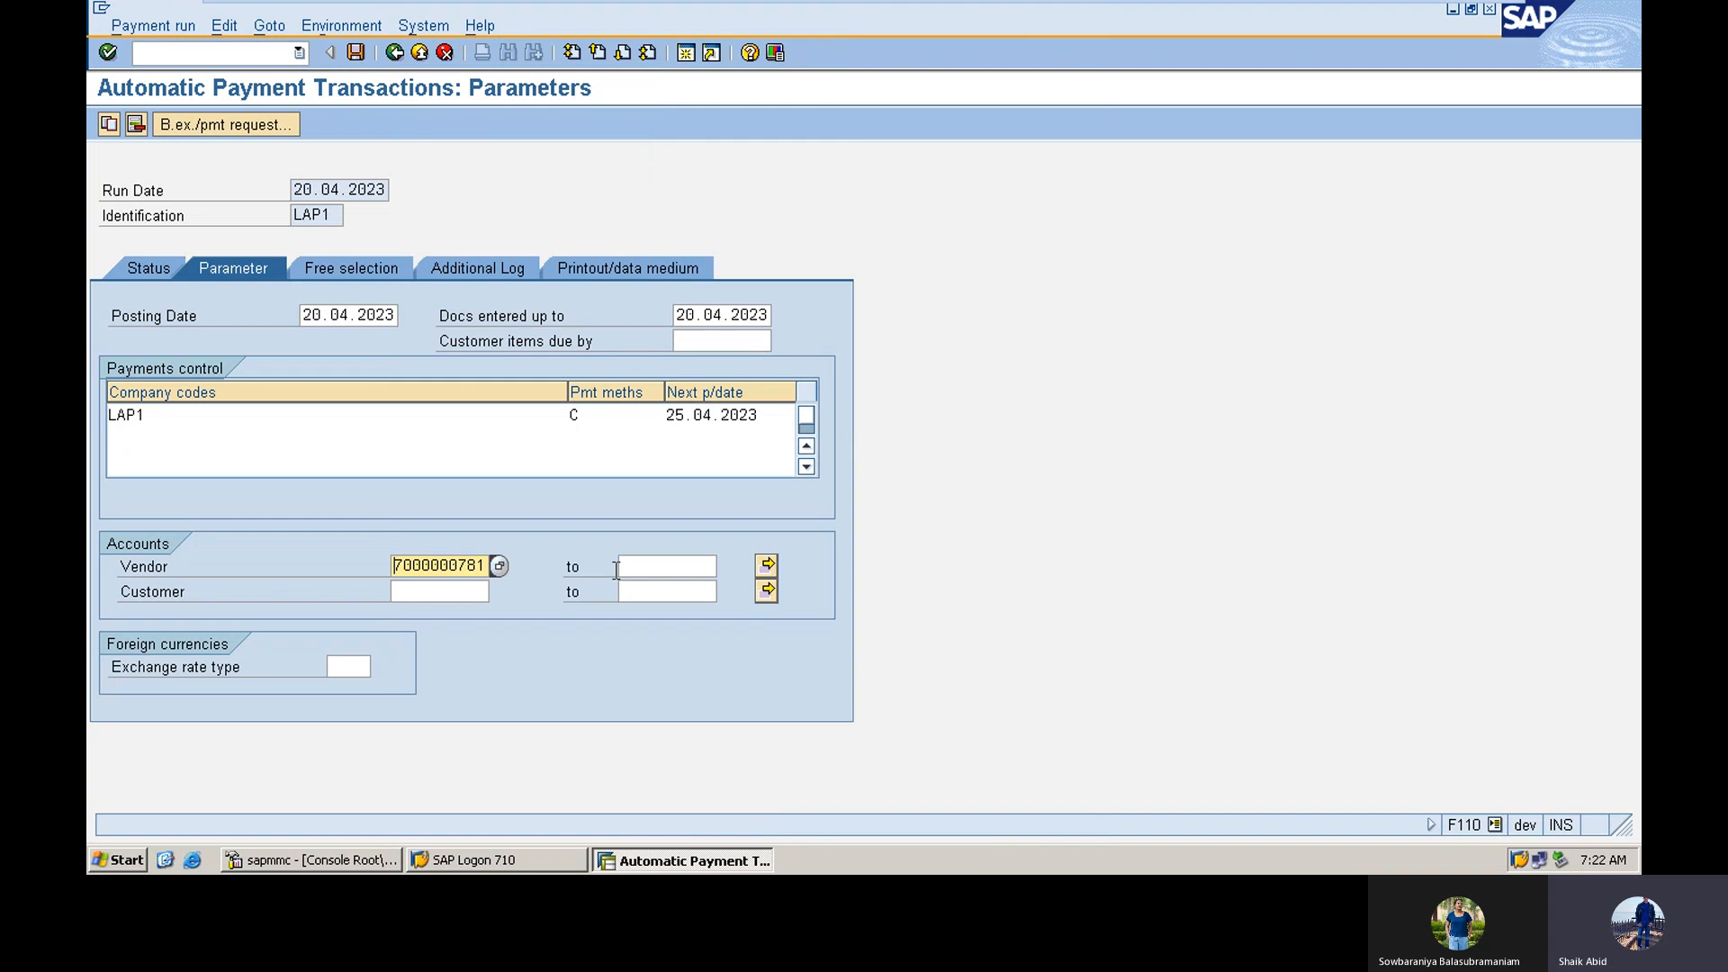
left_click(766, 567)
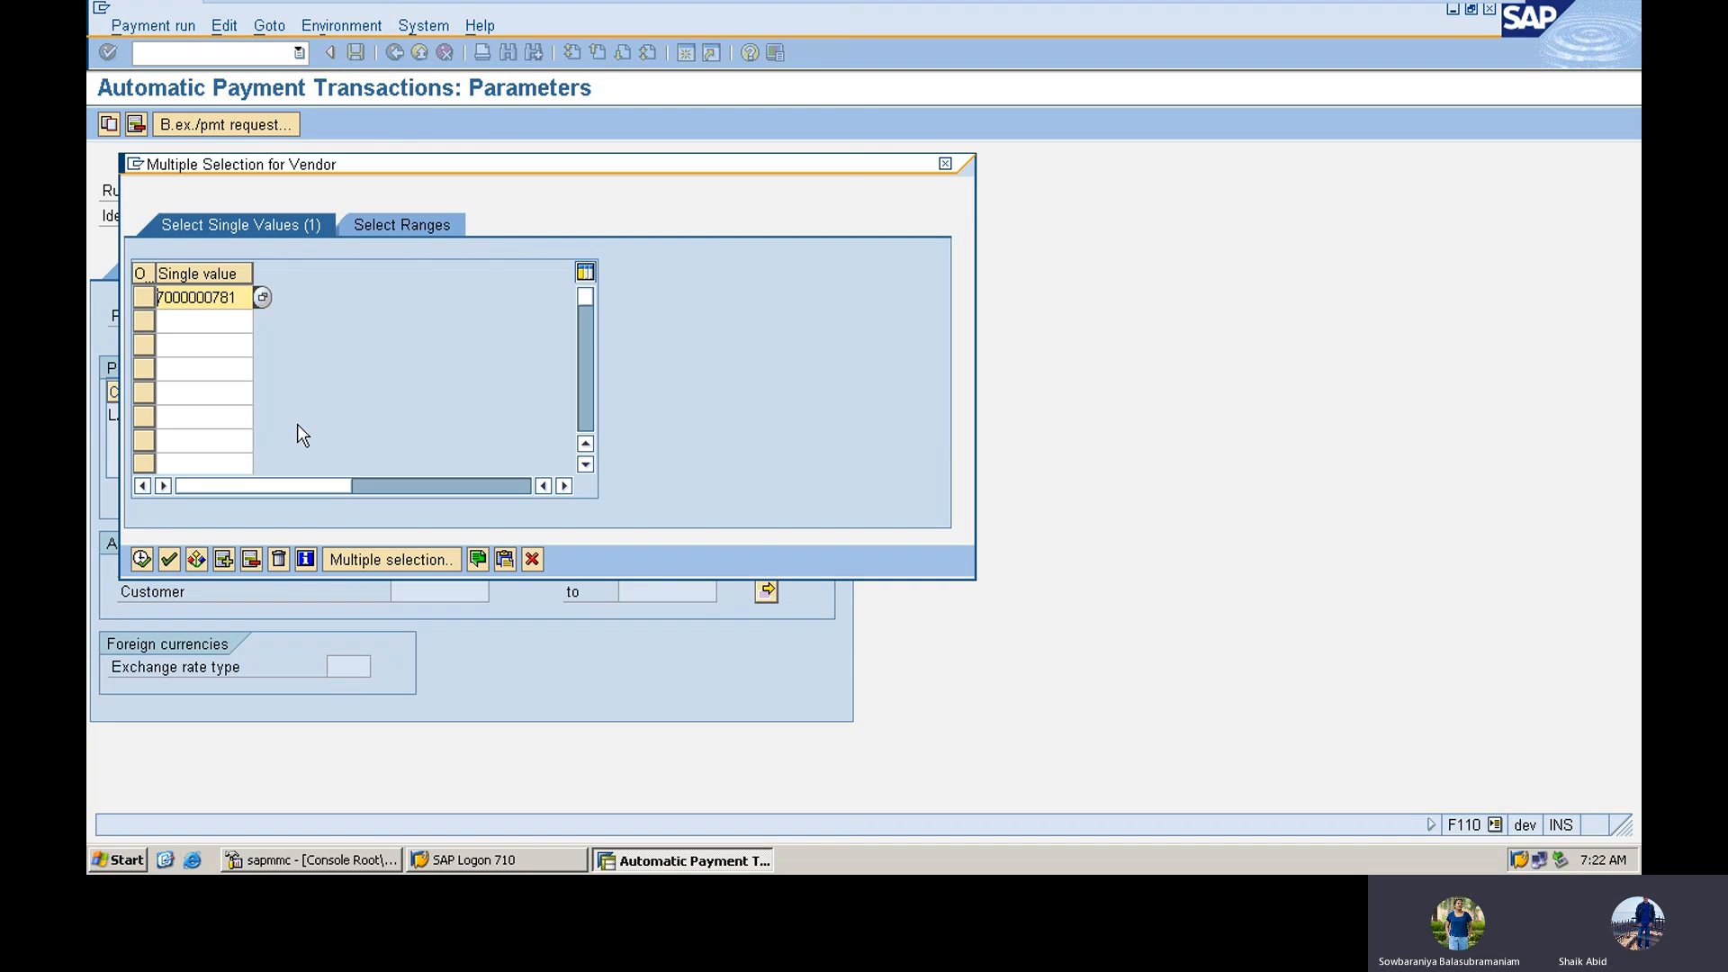
left_click(180, 321)
left_click(182, 393)
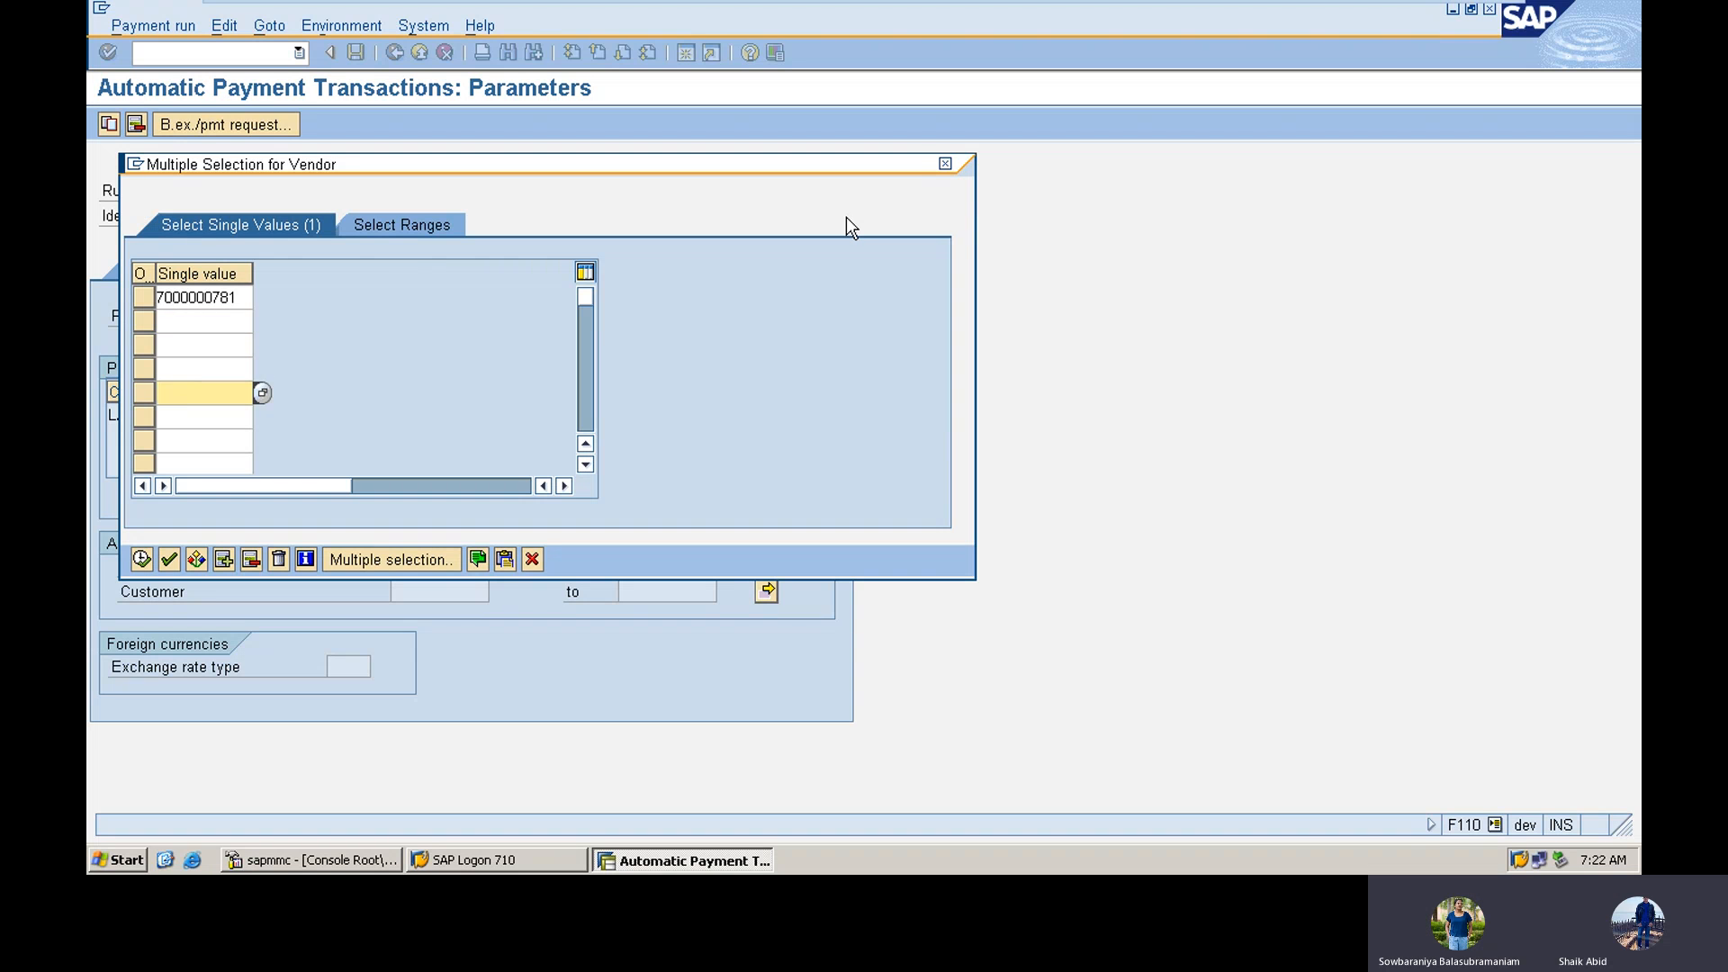
left_click(946, 164)
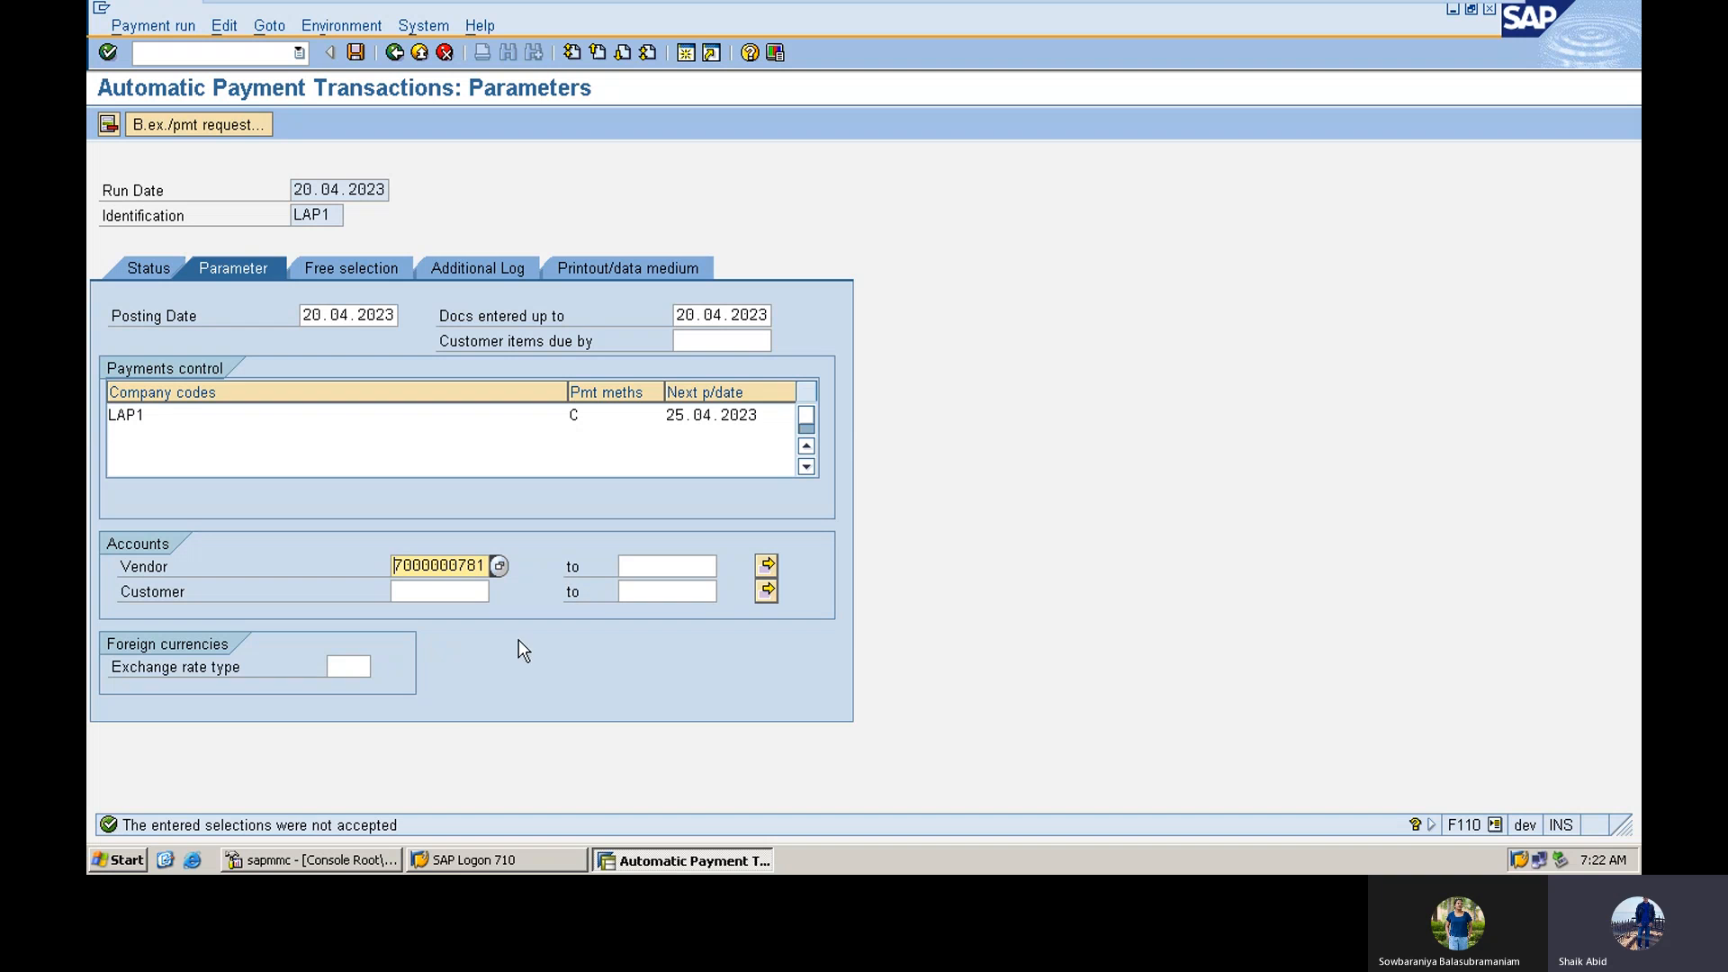
Step: Save the payment run parameters and schedule the payment proposal to start immediately
left_click(357, 54)
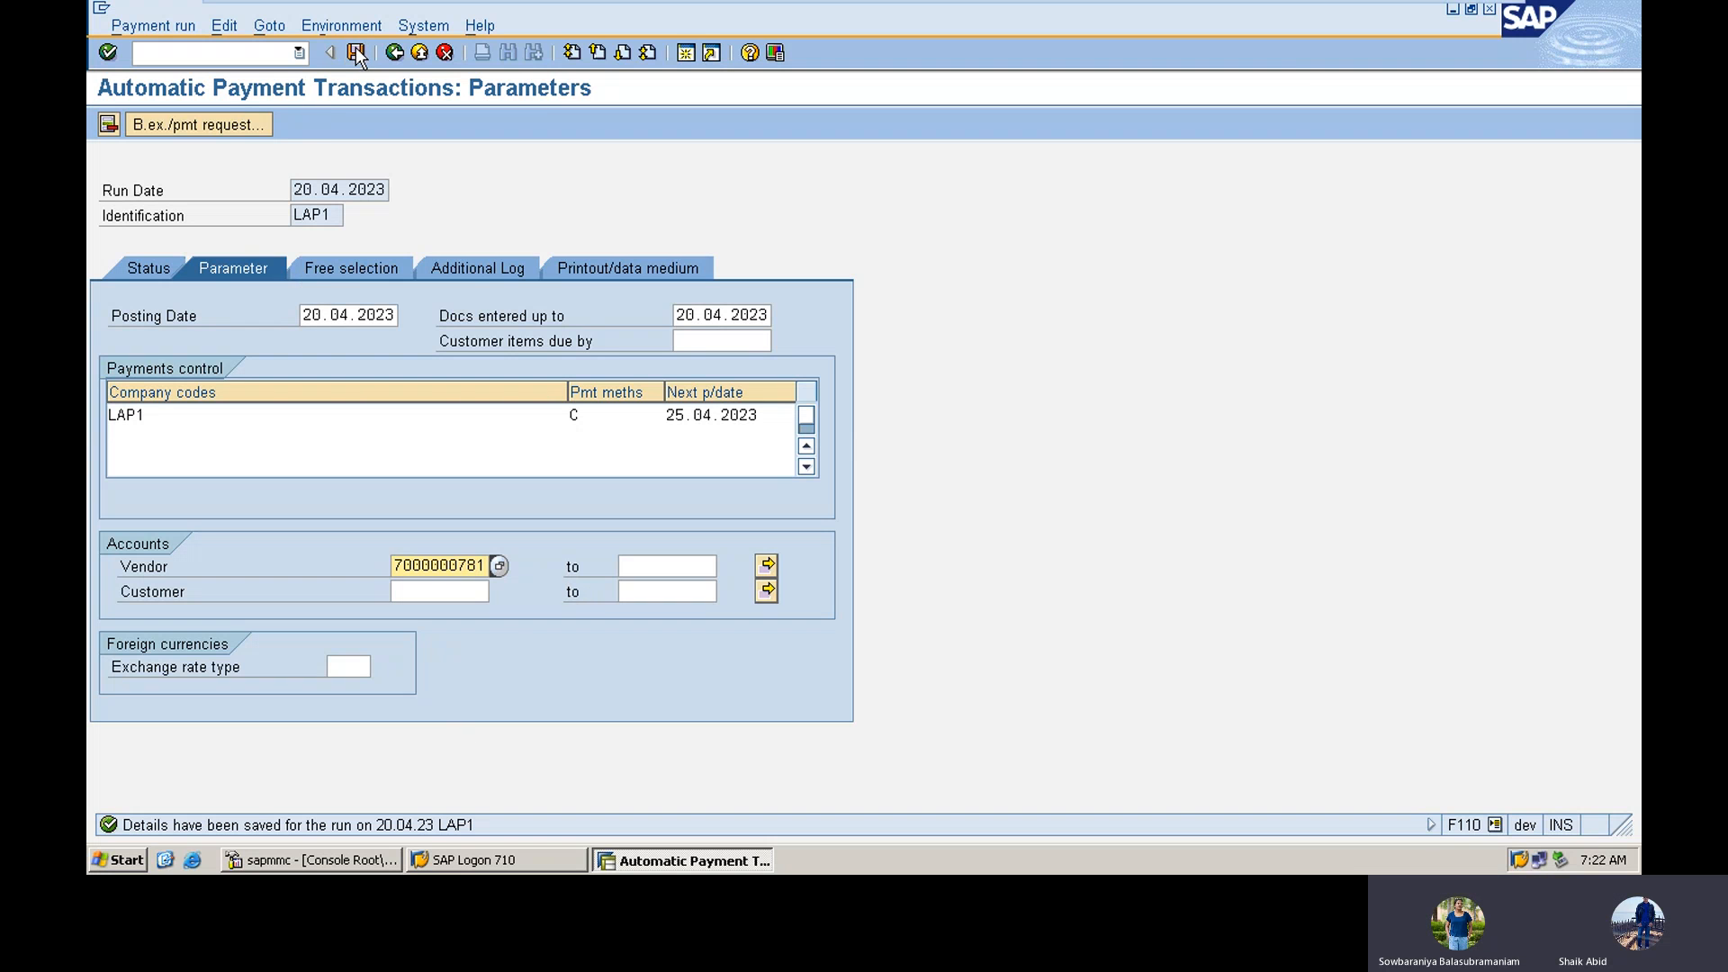
left_click(149, 266)
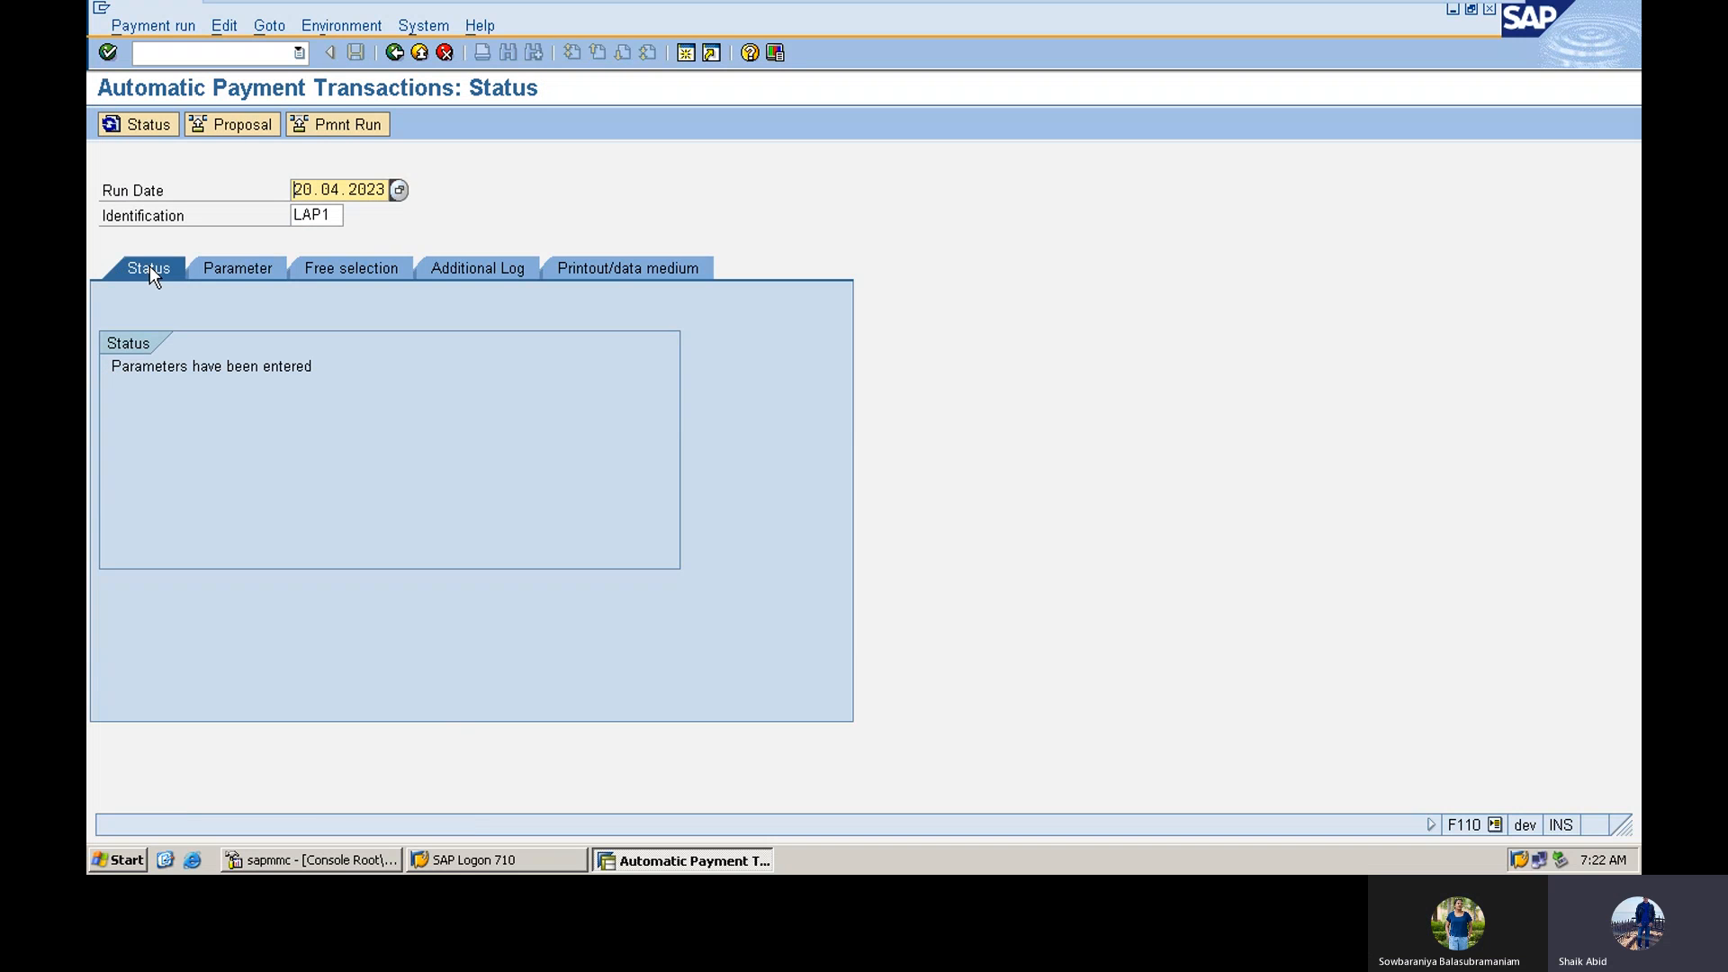
left_click(225, 128)
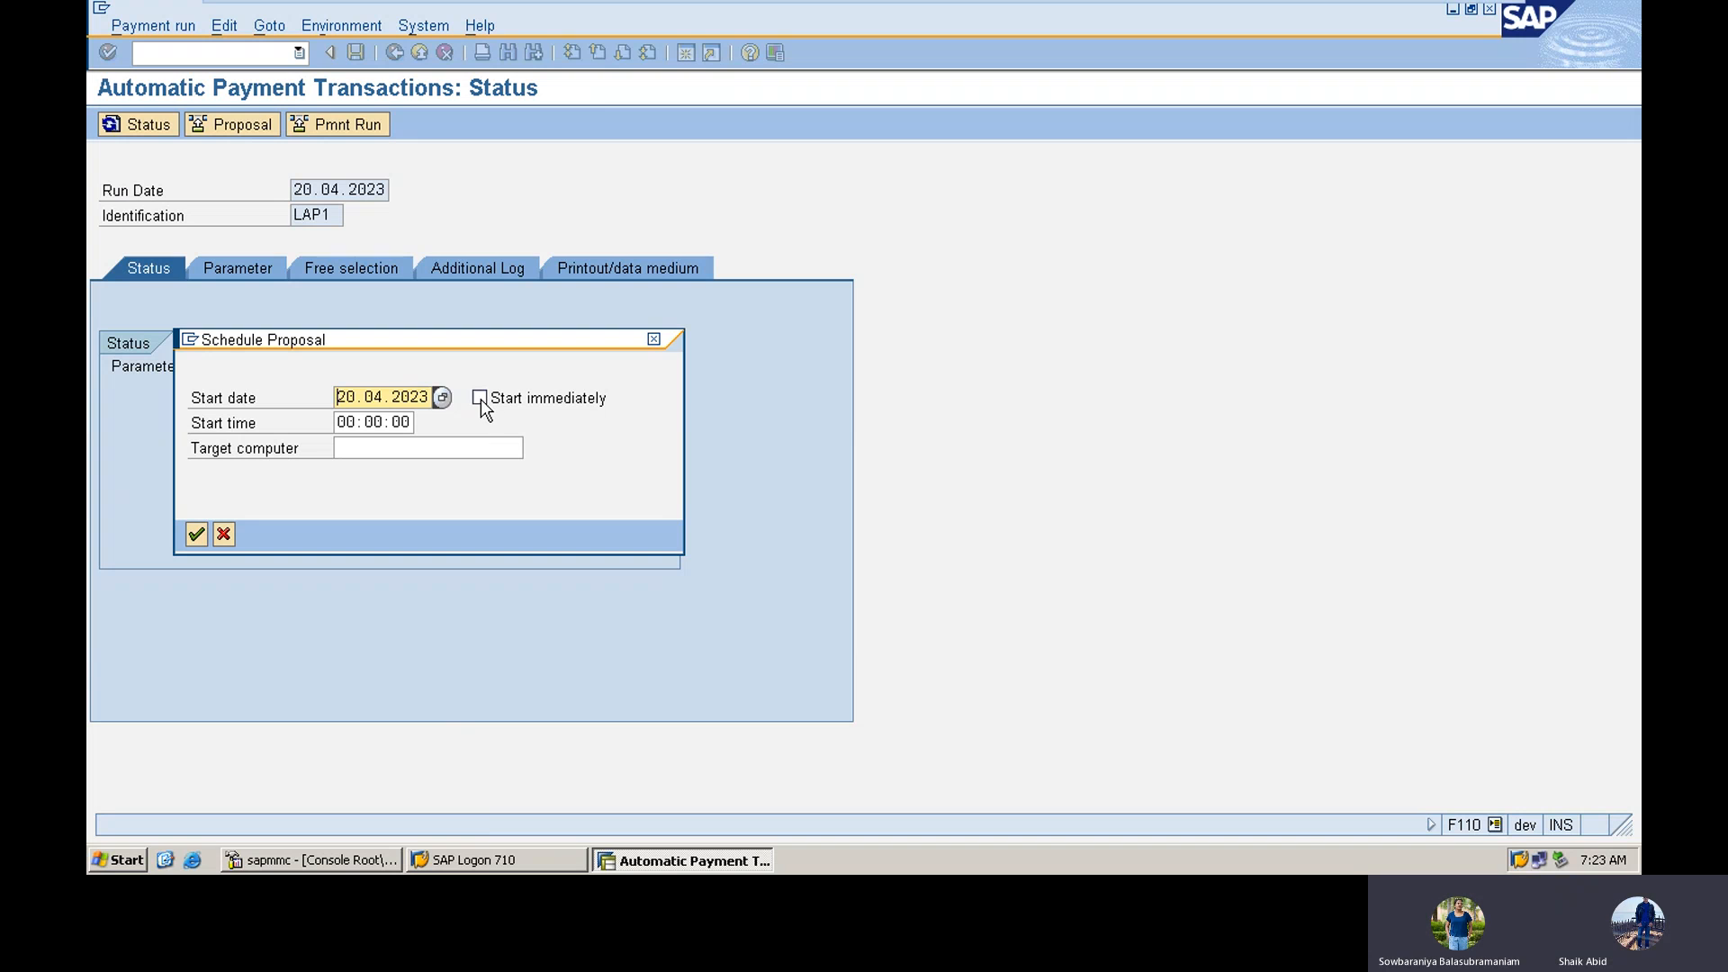
left_click(481, 402)
left_click(194, 535)
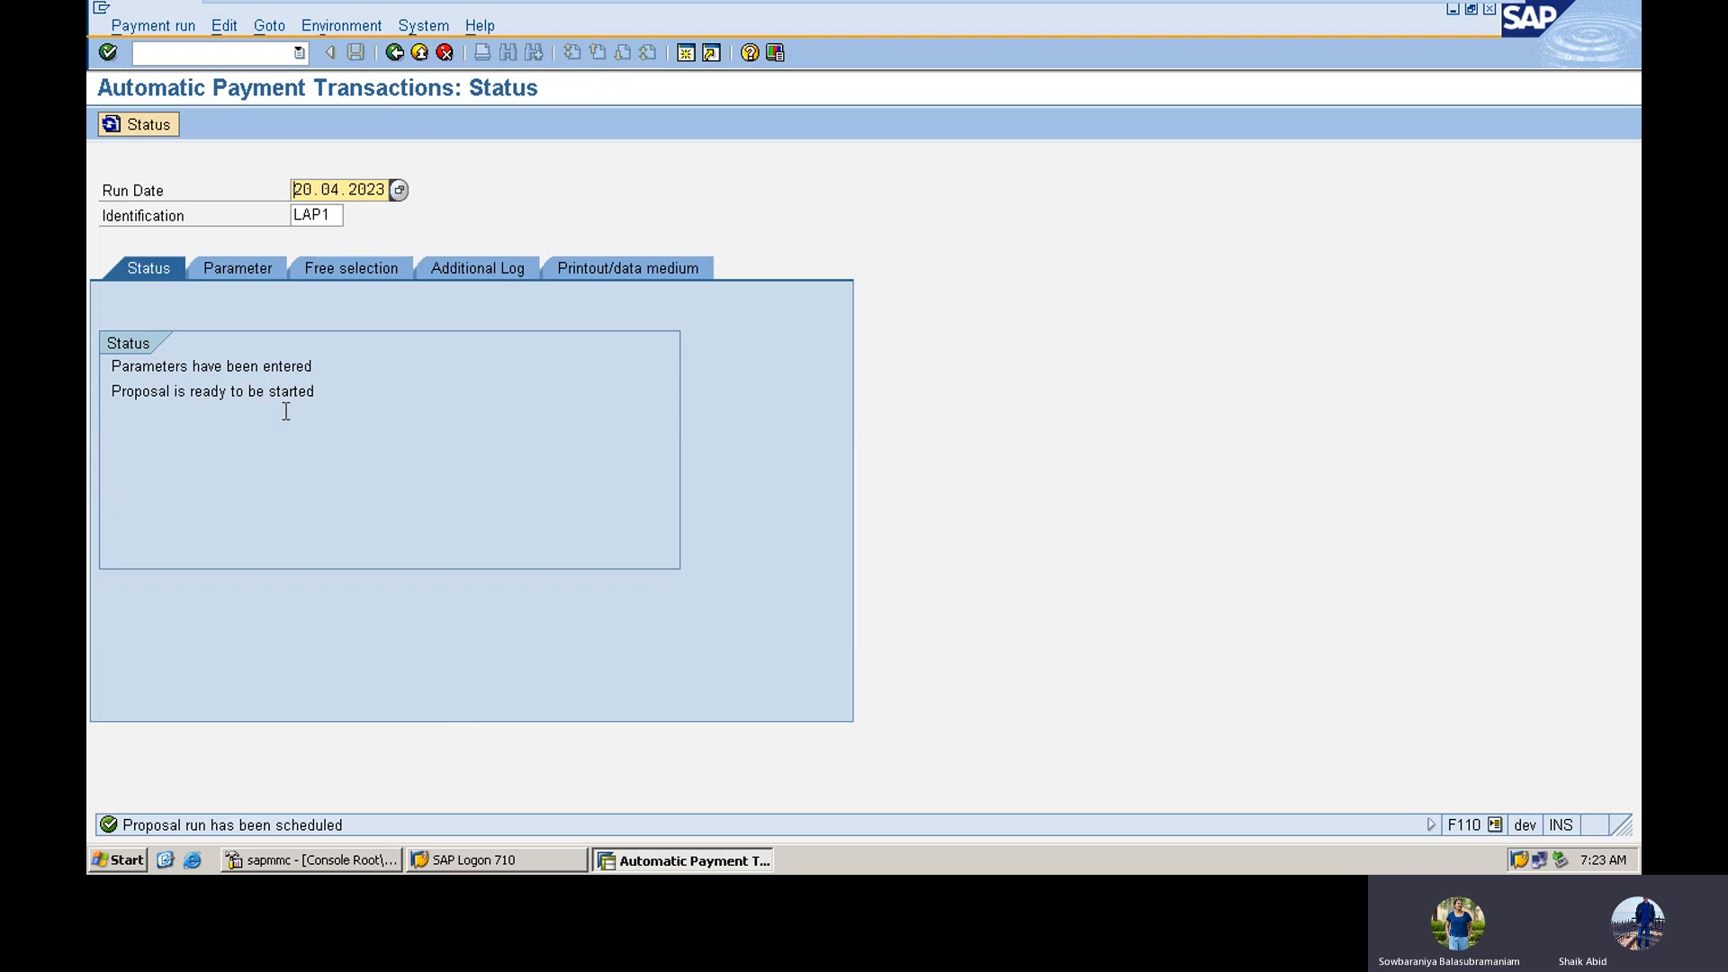
Step: Refresh the payment run's status until the proposal run is complete
key("Return")
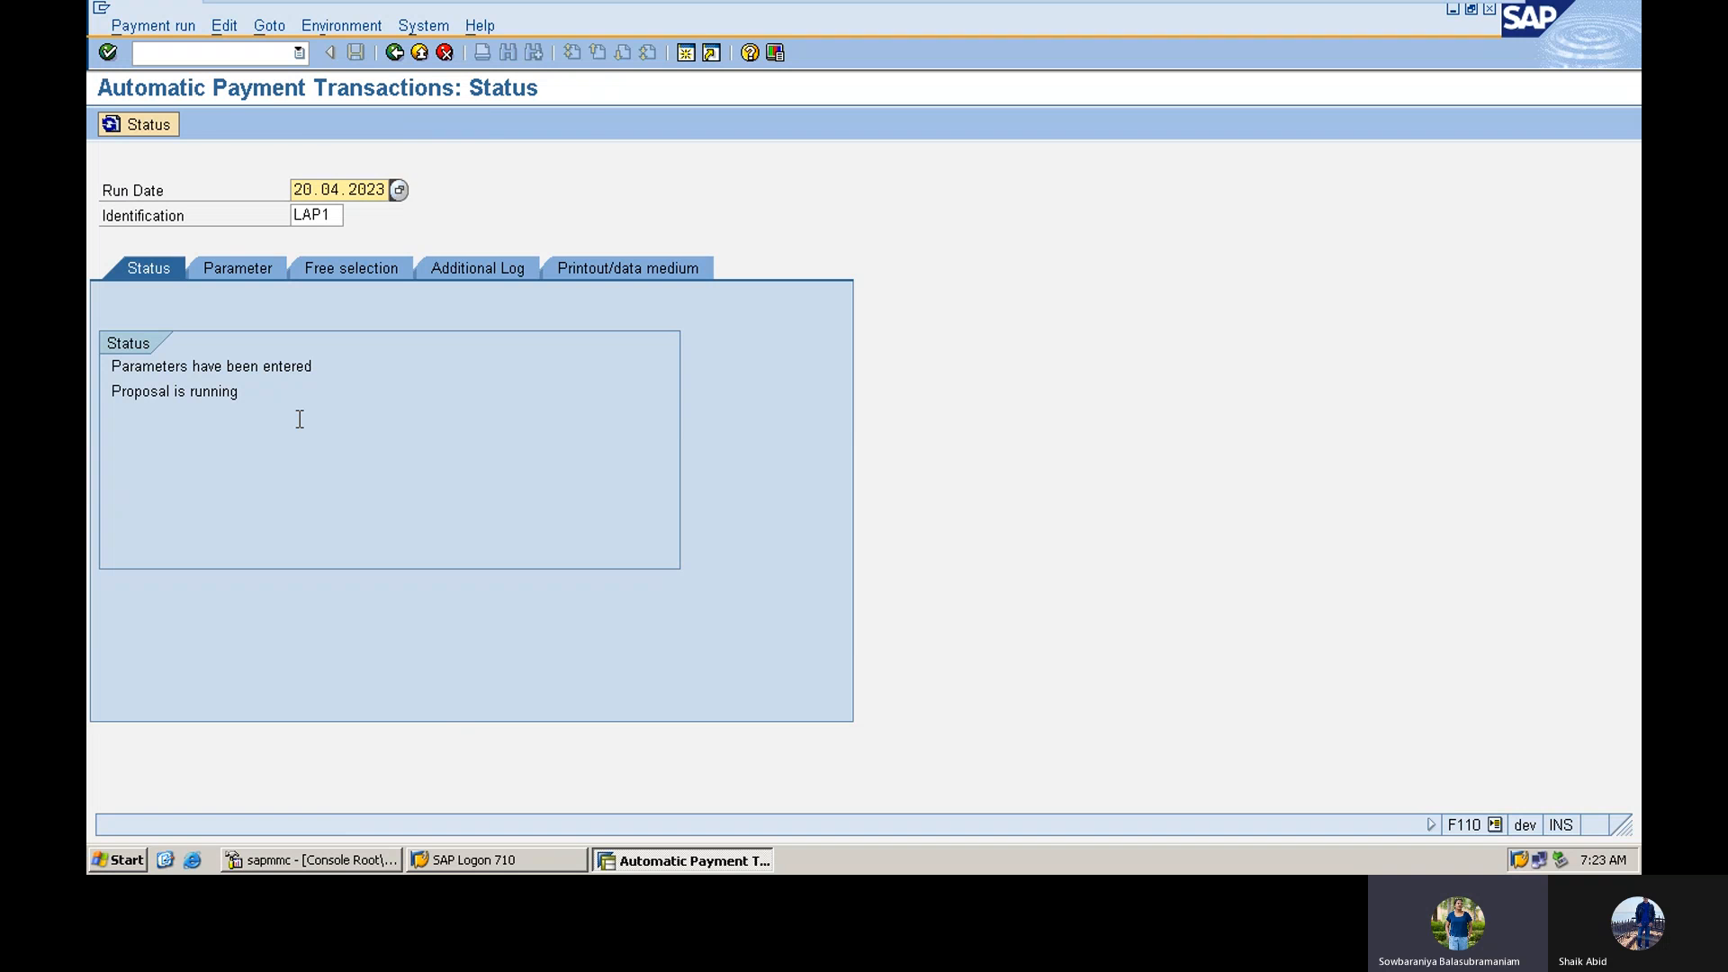
key("Return")
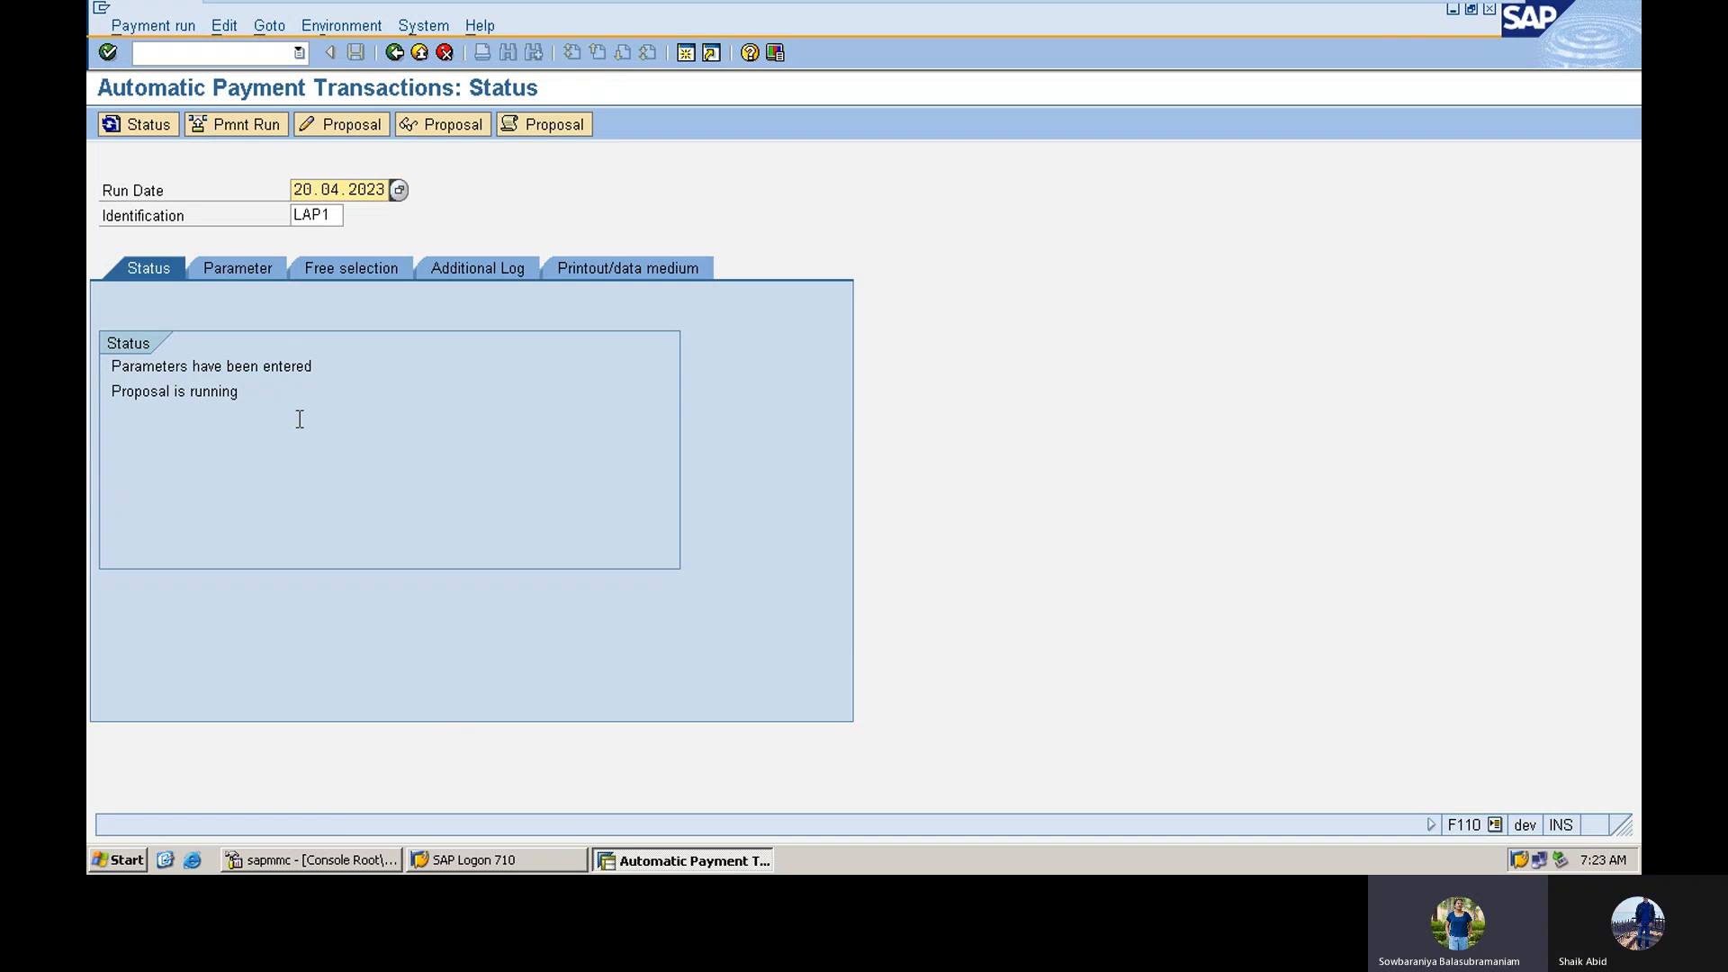
key("Return")
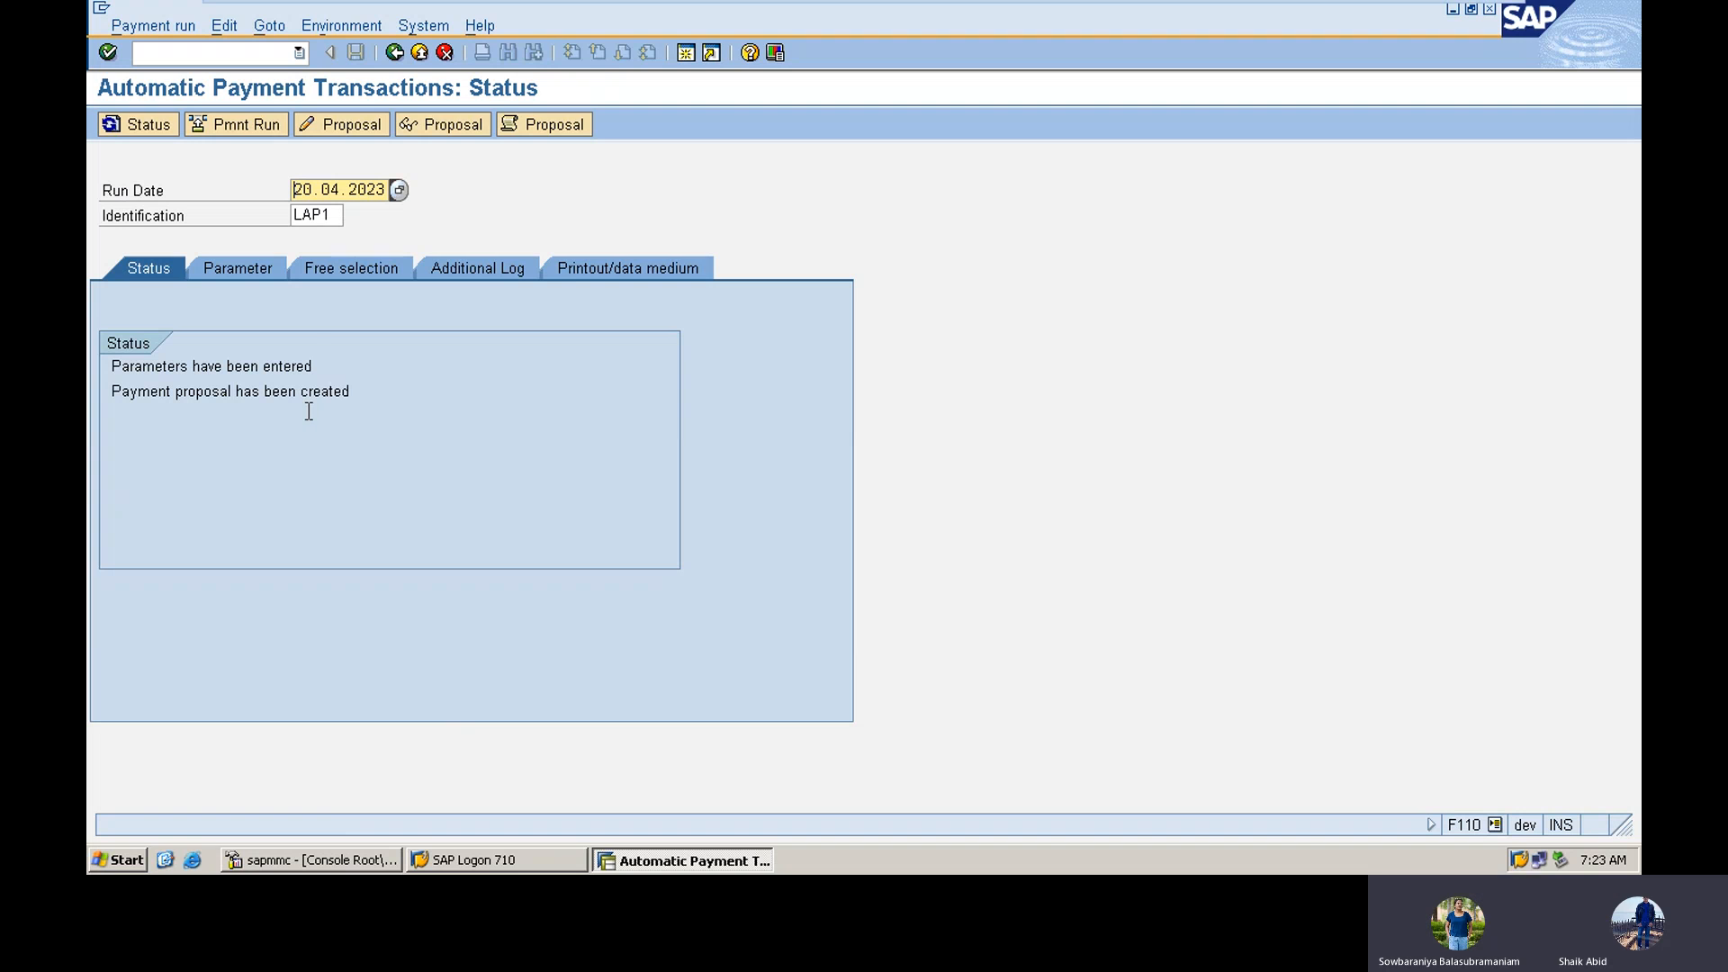
Step: Display the payment proposal and examine the details and note of the vendor's open item listed as an exception
left_click(456, 126)
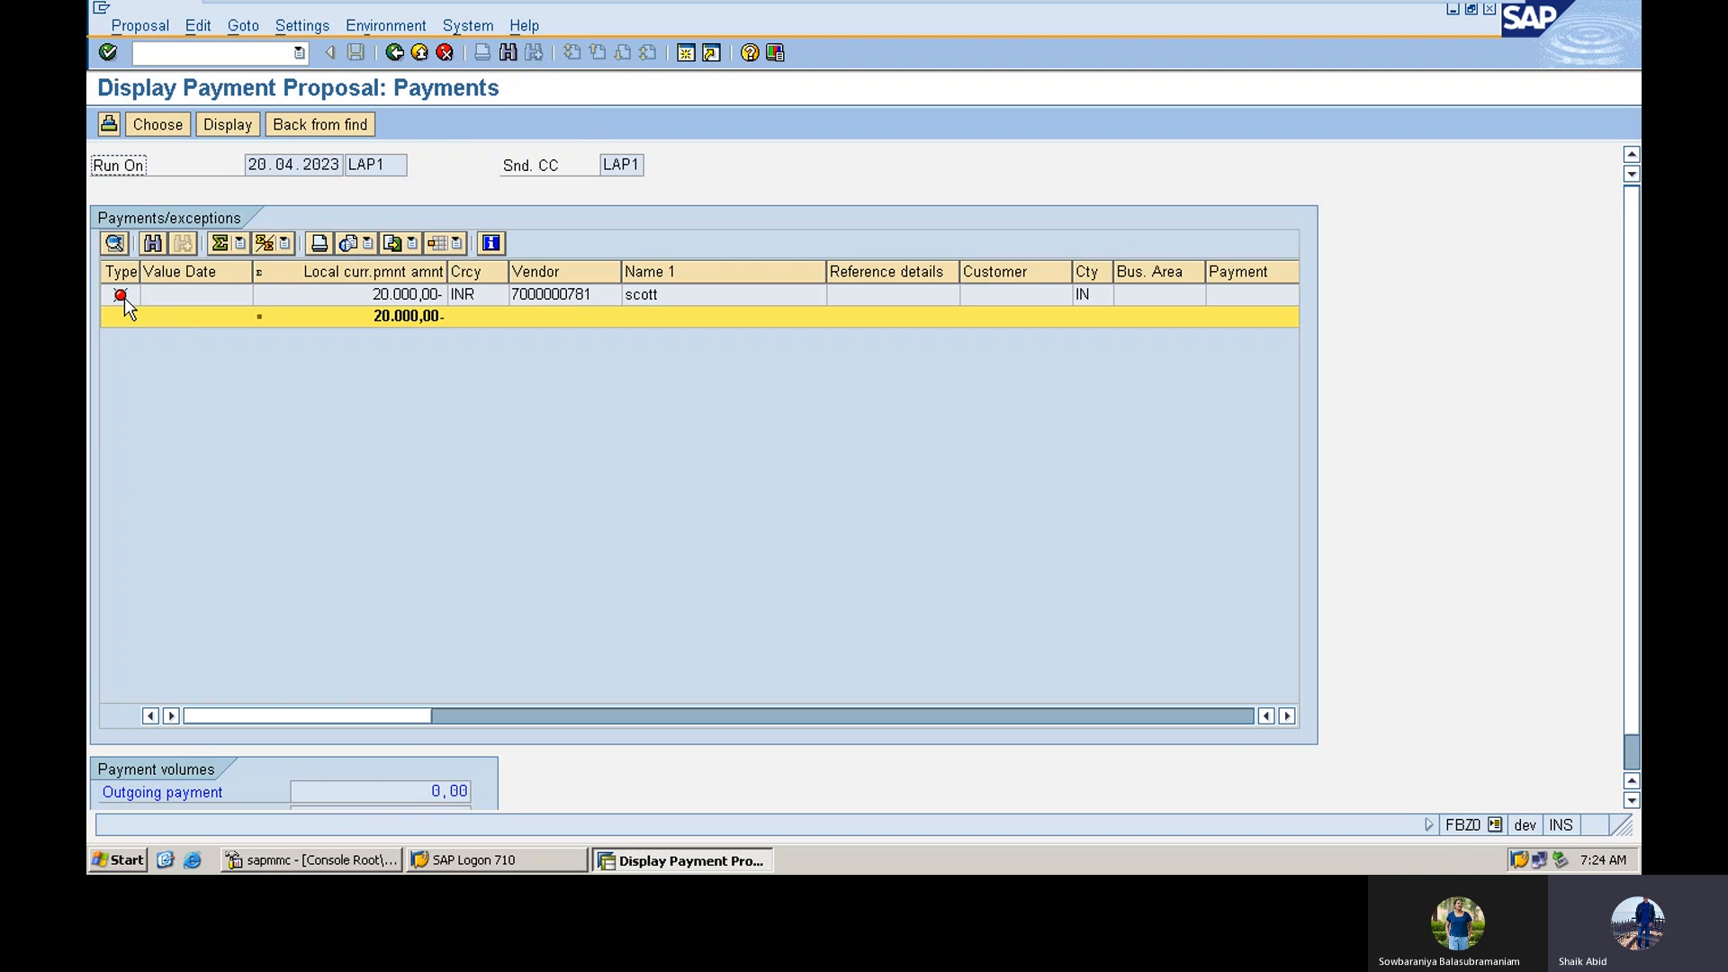
double_click(386, 297)
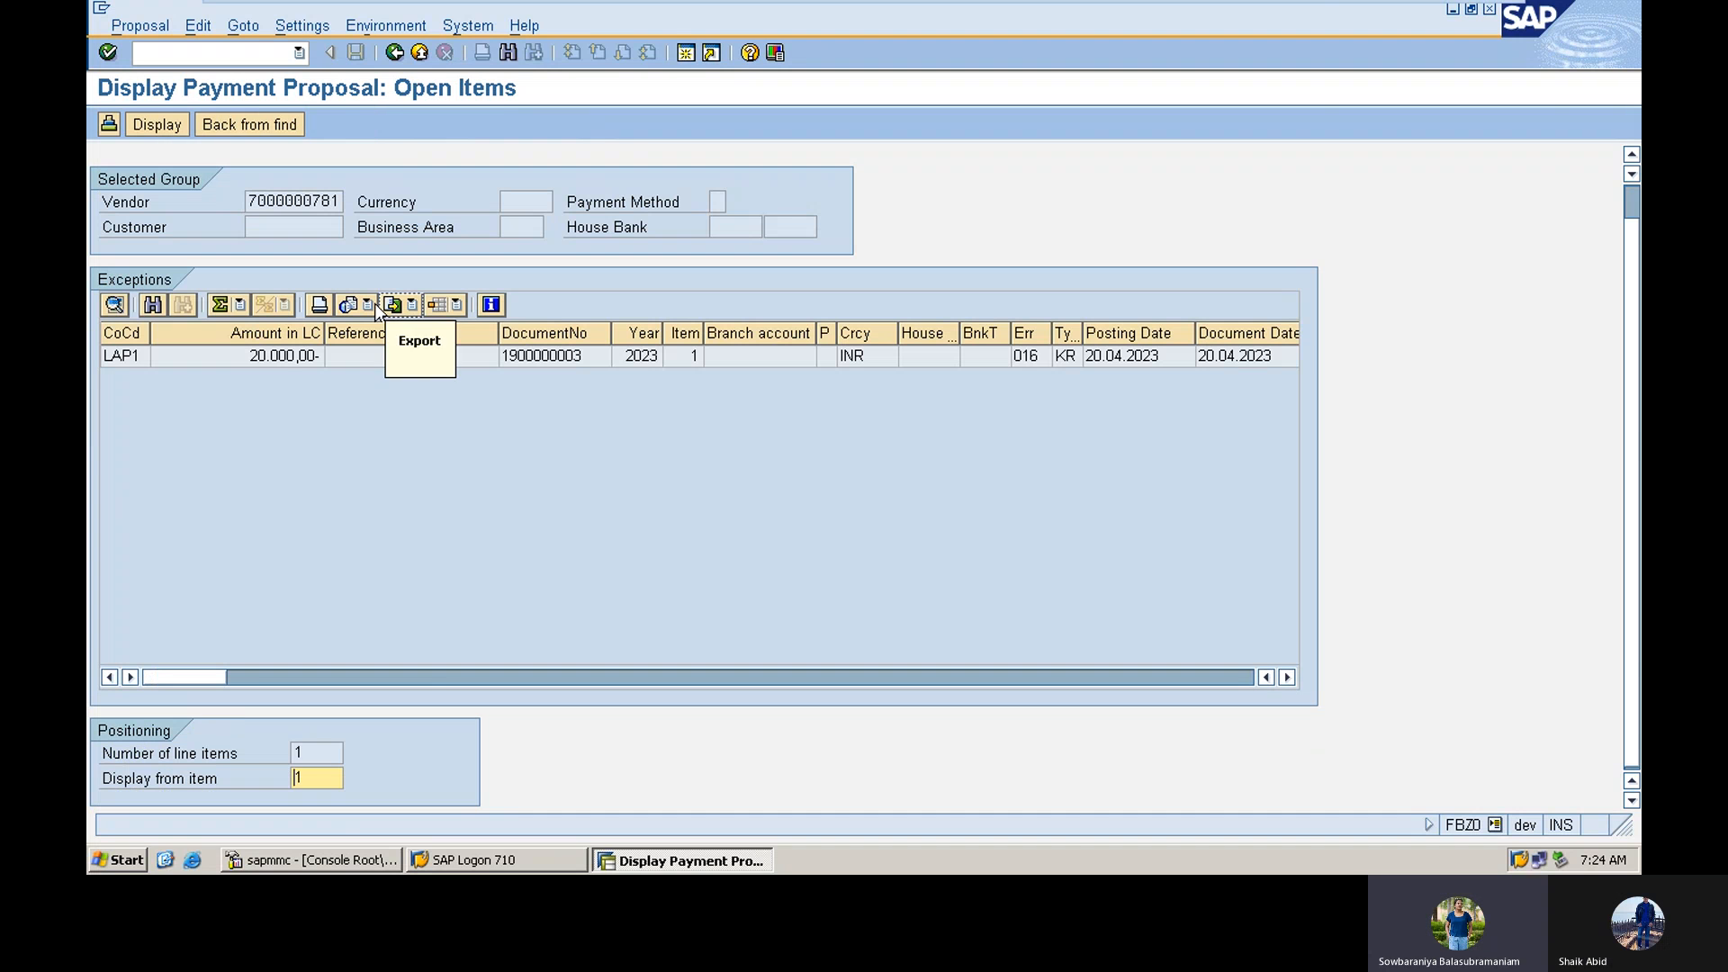
double_click(279, 358)
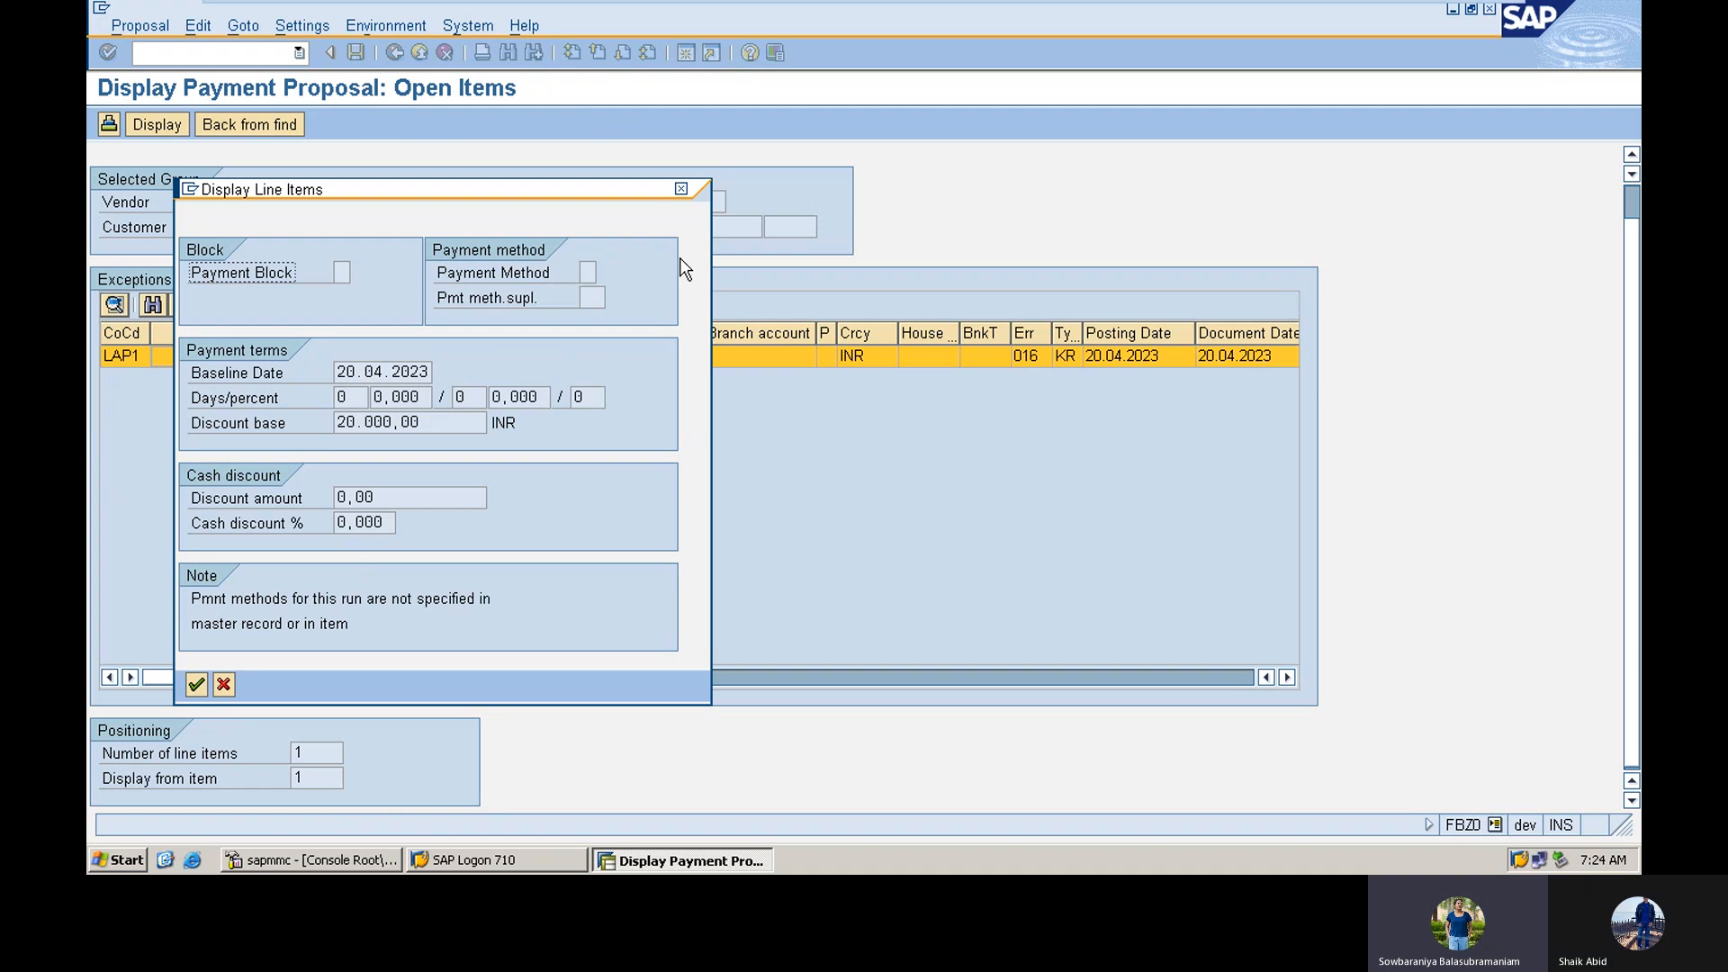
Step: Close the line item details and start the Change Vendor transaction XK02 in a new session
left_click(682, 191)
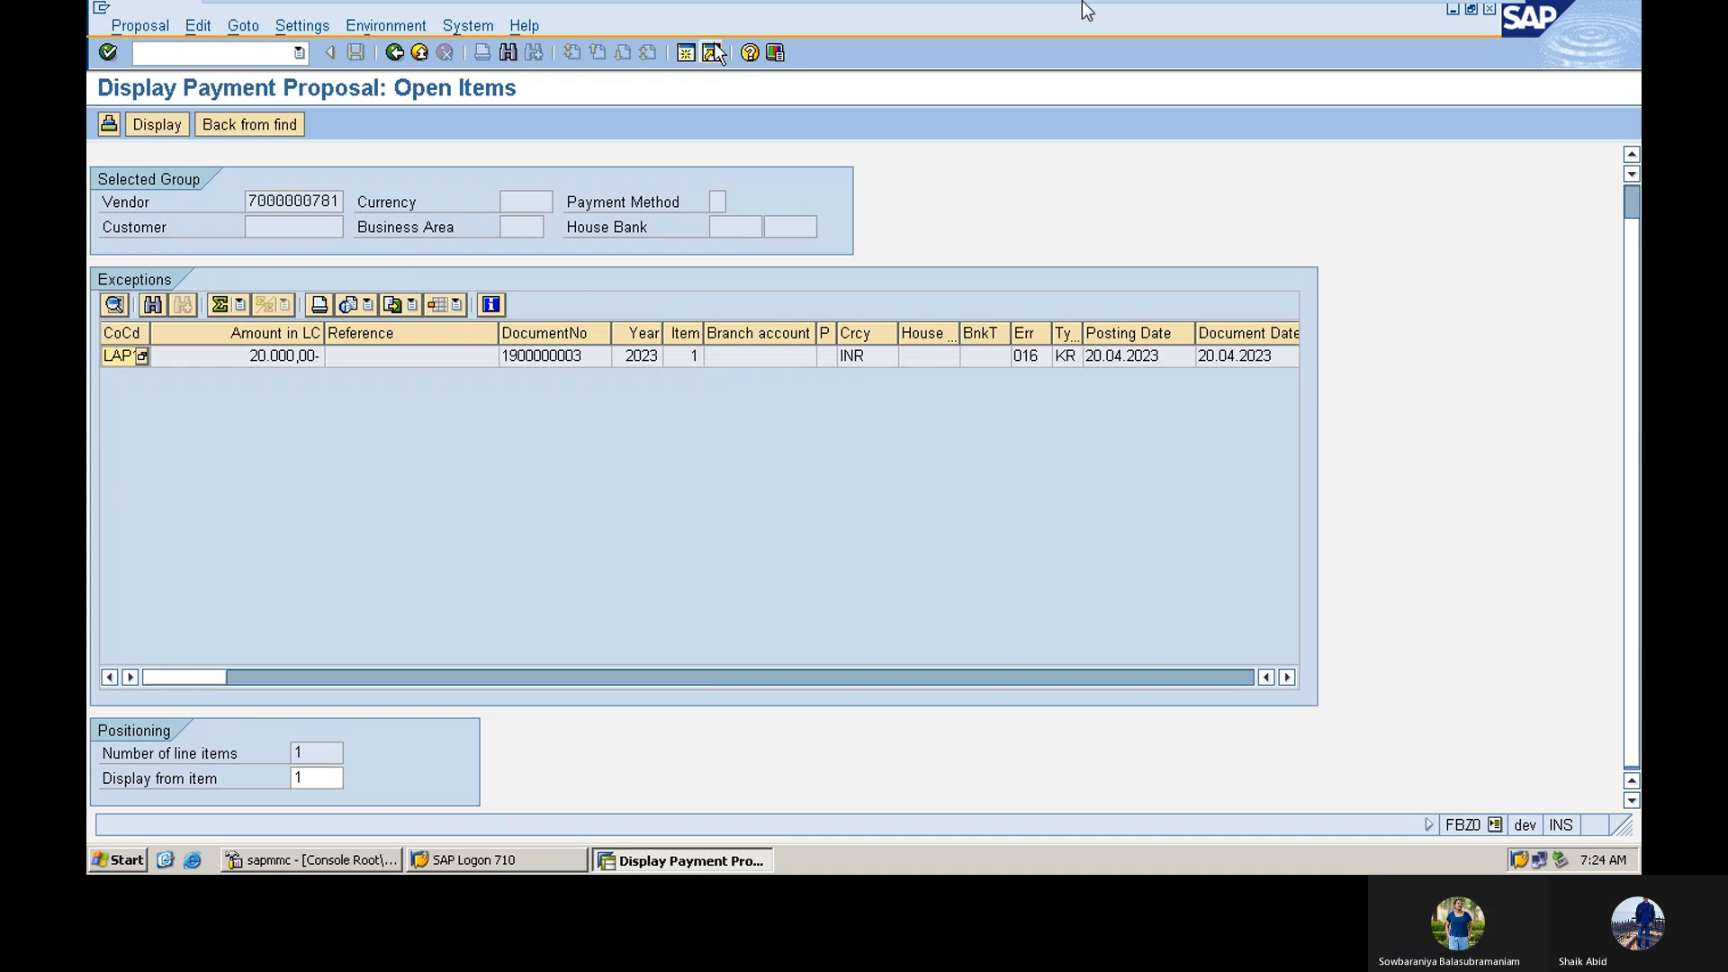
left_click(687, 53)
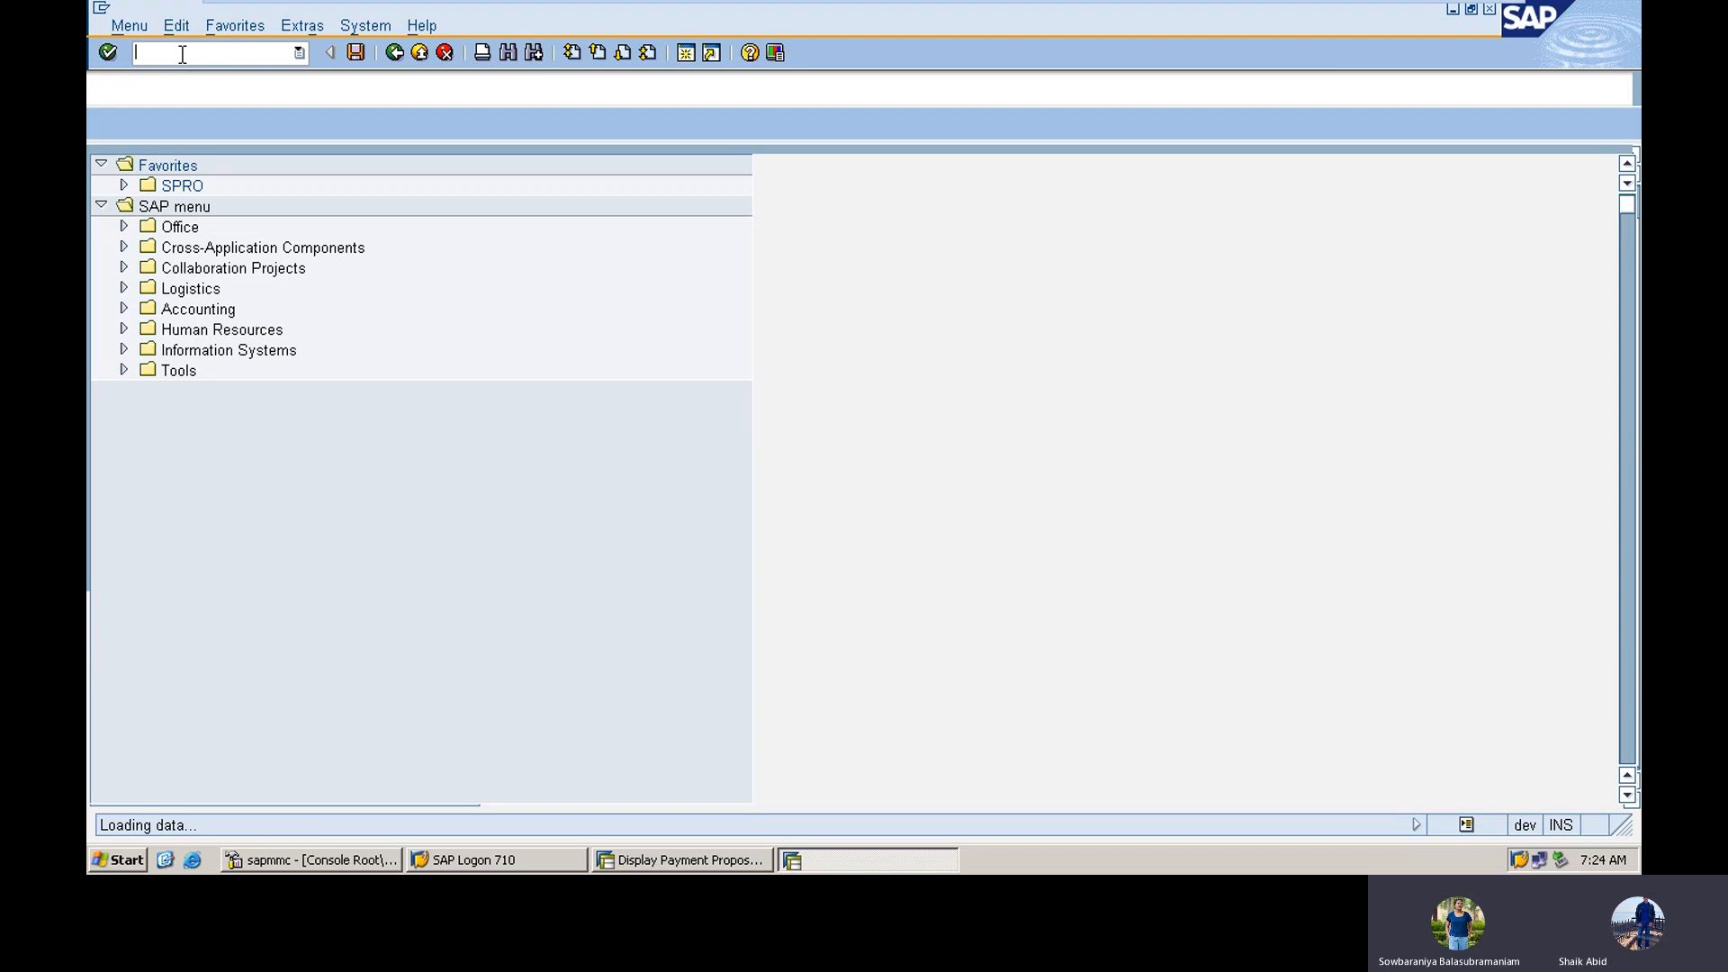
type("xk02")
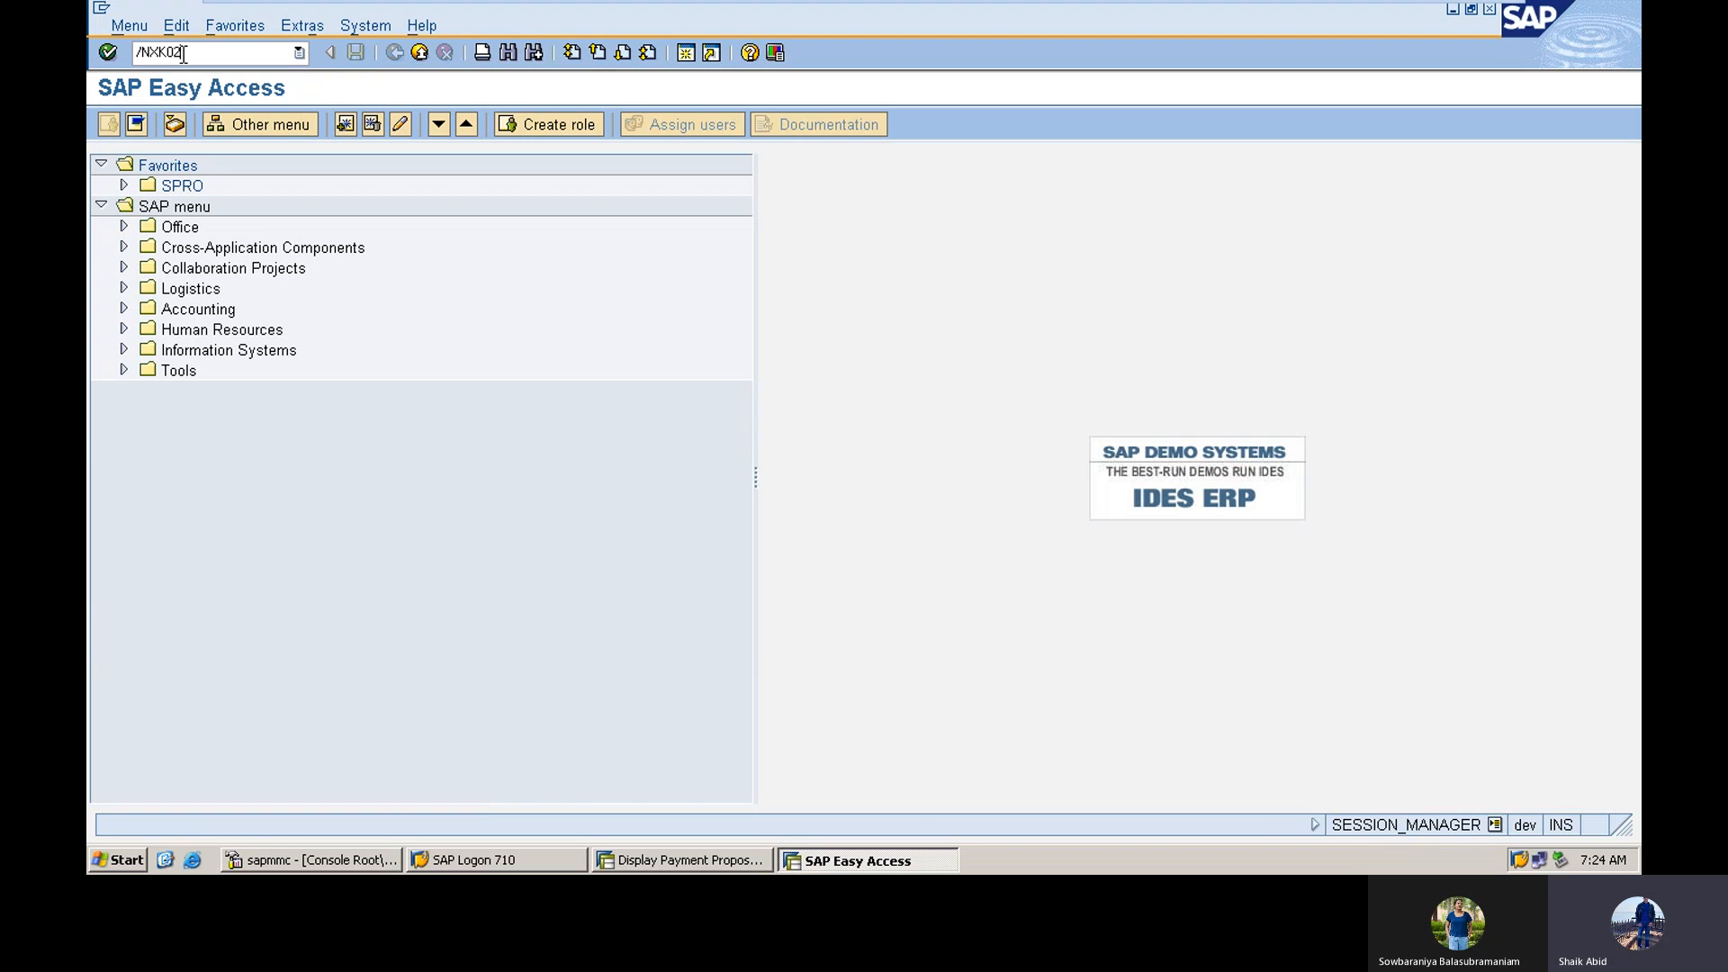
key("Return")
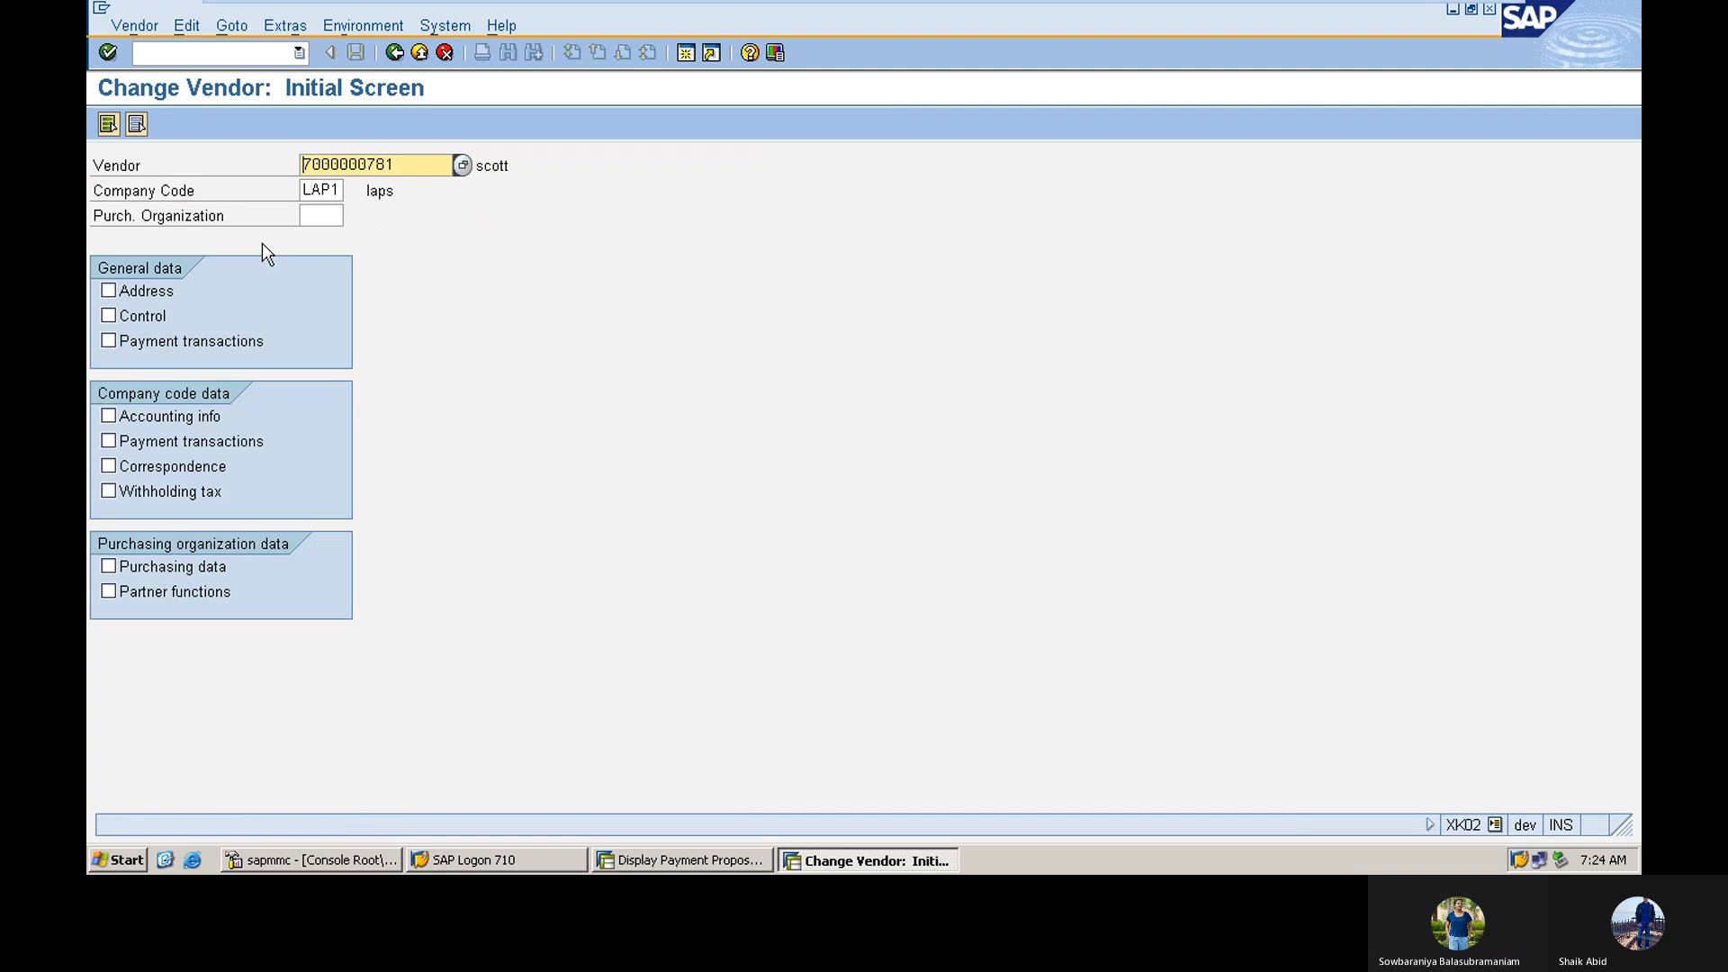
Step: Open the vendor's address, control and general payment transactions data plus company code accounting info, payment transactions and correspondence for editing
left_click(108, 290)
left_click(108, 315)
left_click(108, 340)
left_click(108, 416)
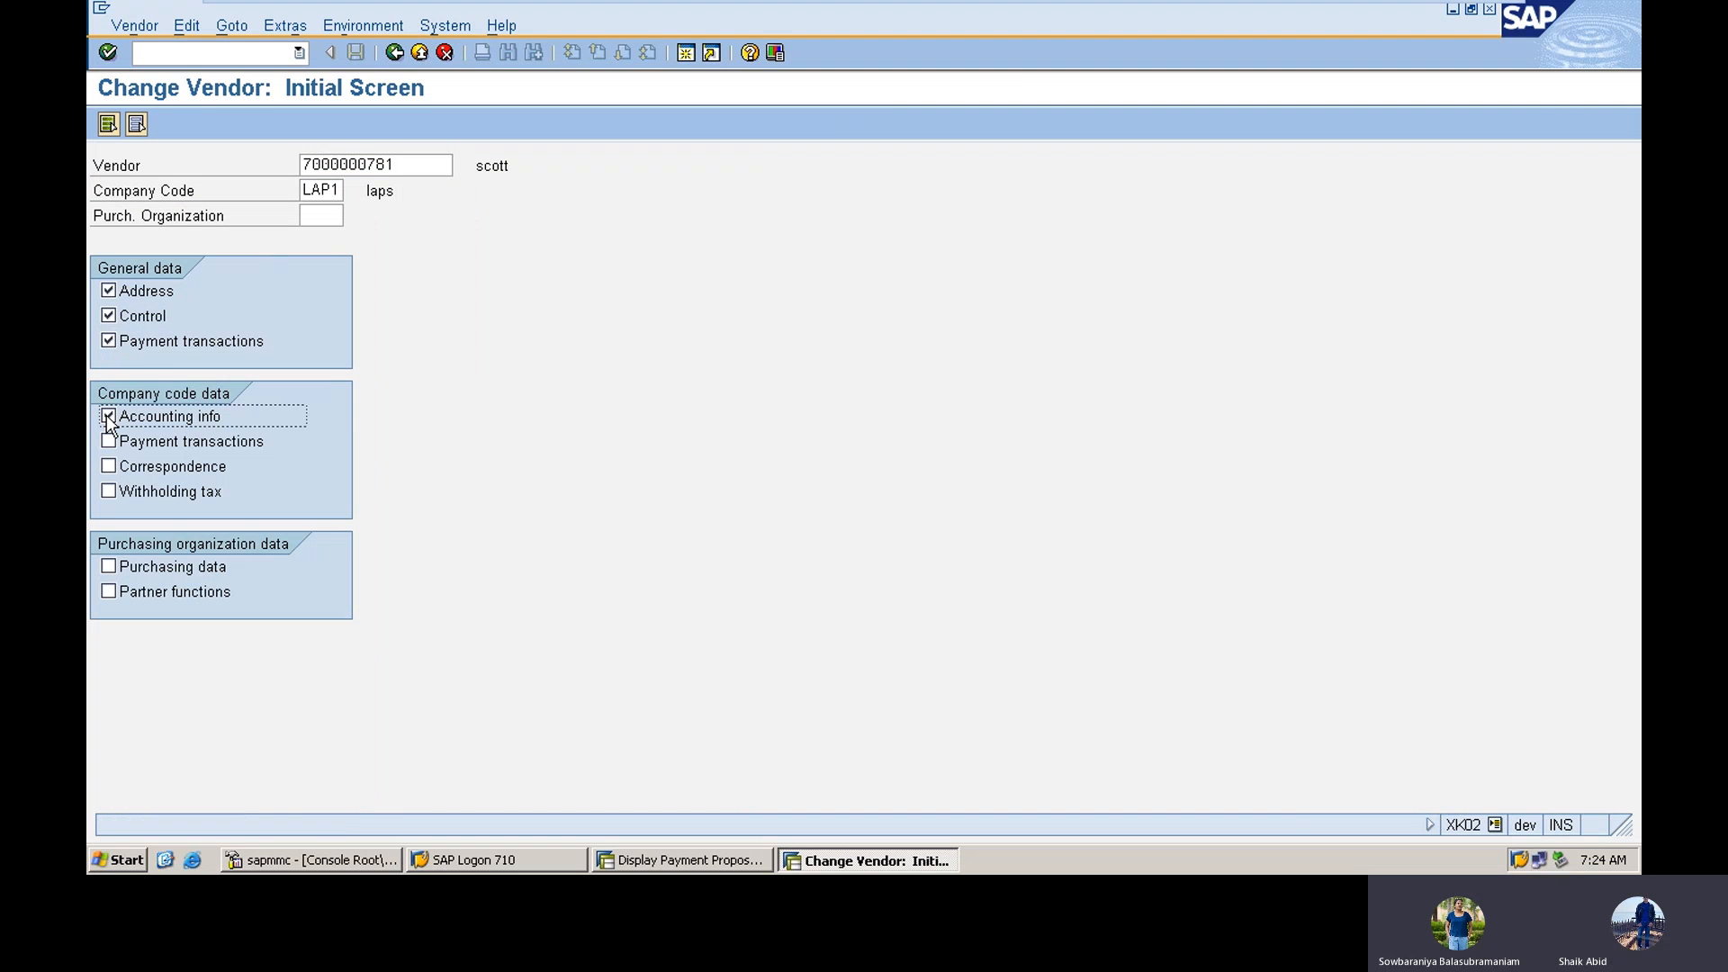
left_click(108, 441)
left_click(108, 467)
key("Return")
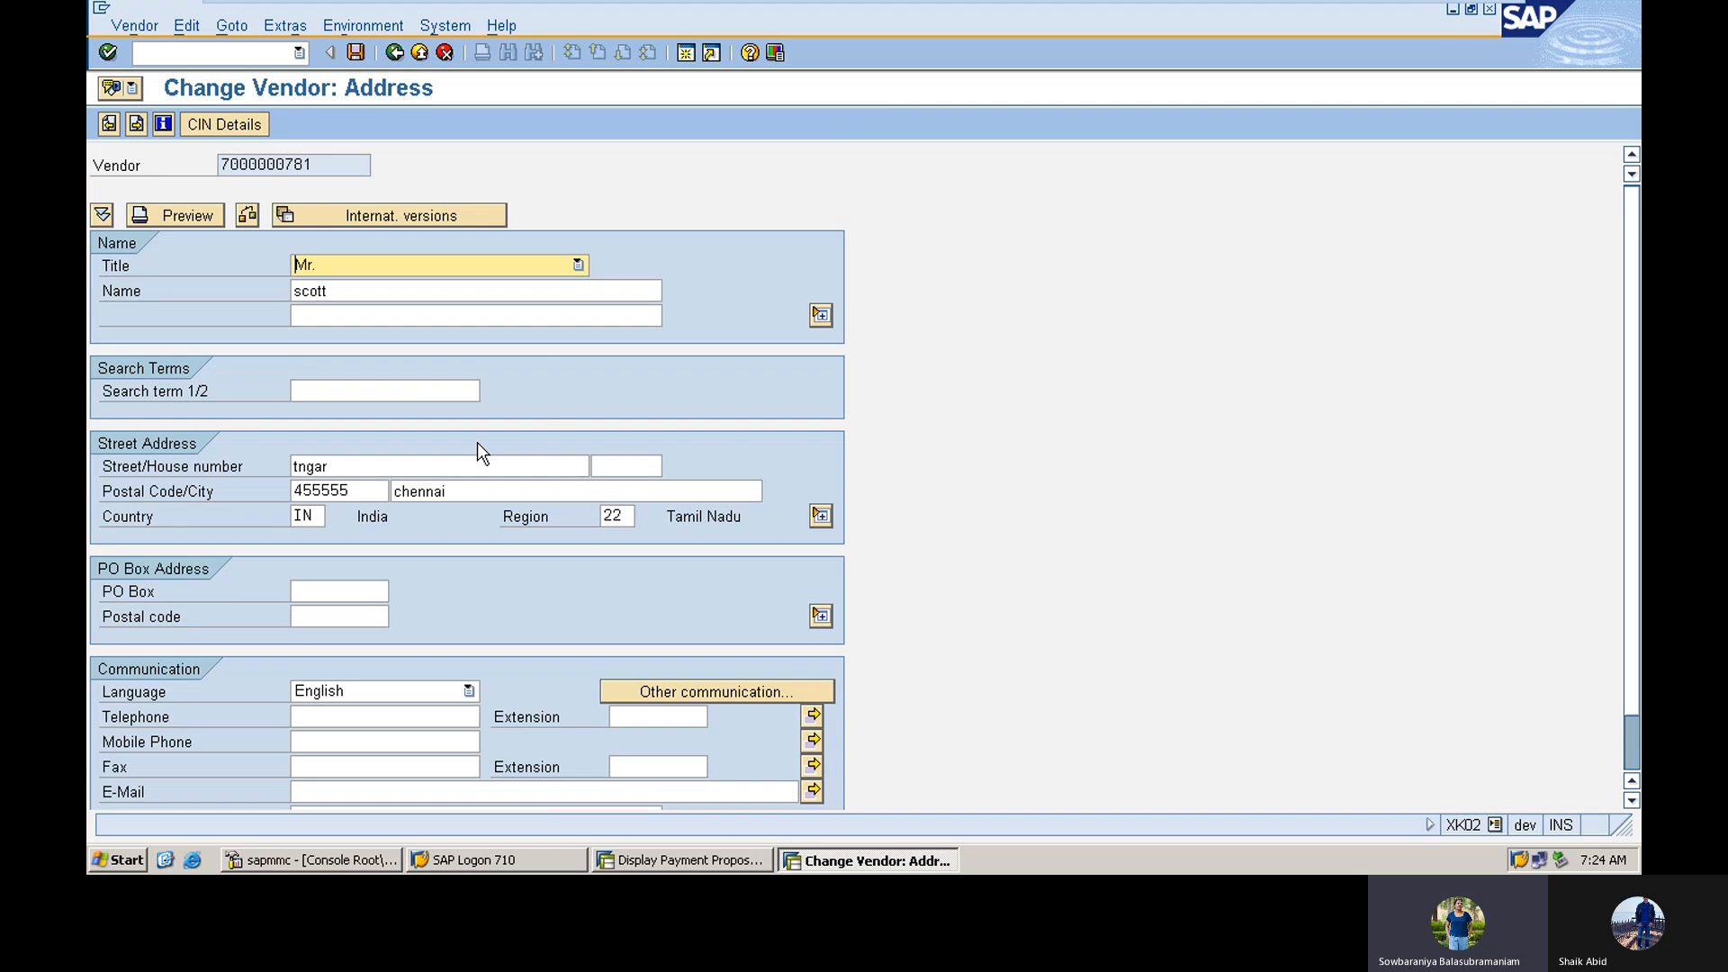
Step: Go on to the vendor's company code payment transactions data and enter C as the payment method
key("Return")
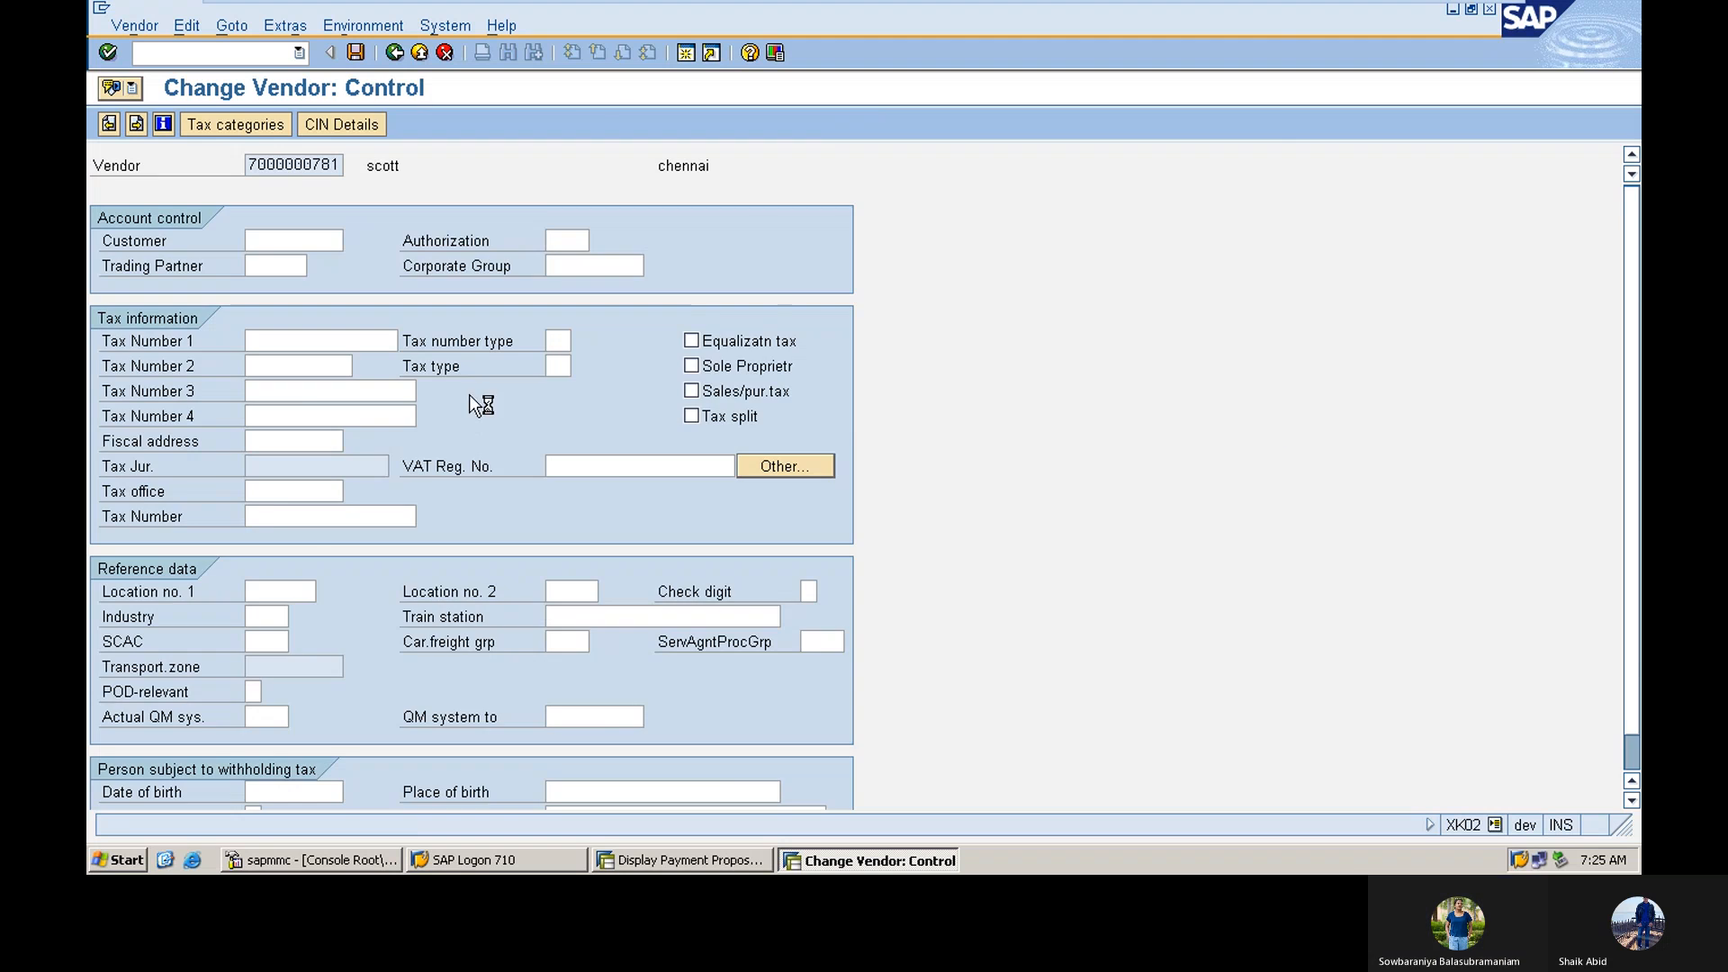
key("Return")
key("Return")
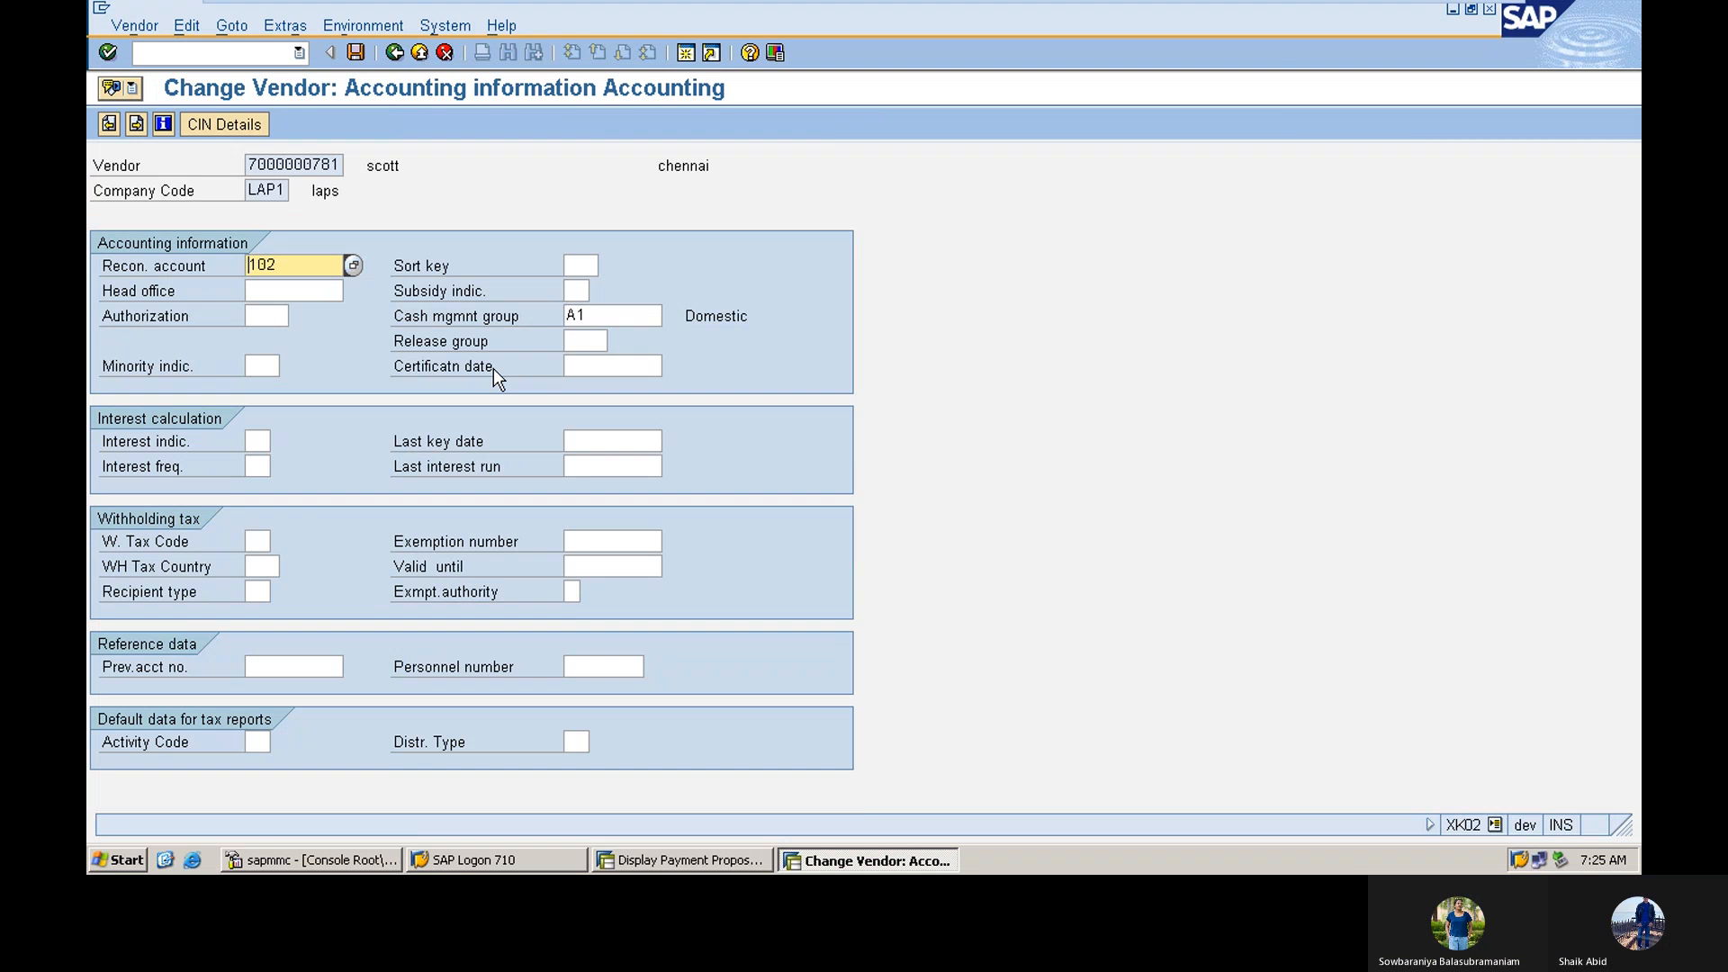
key("Return")
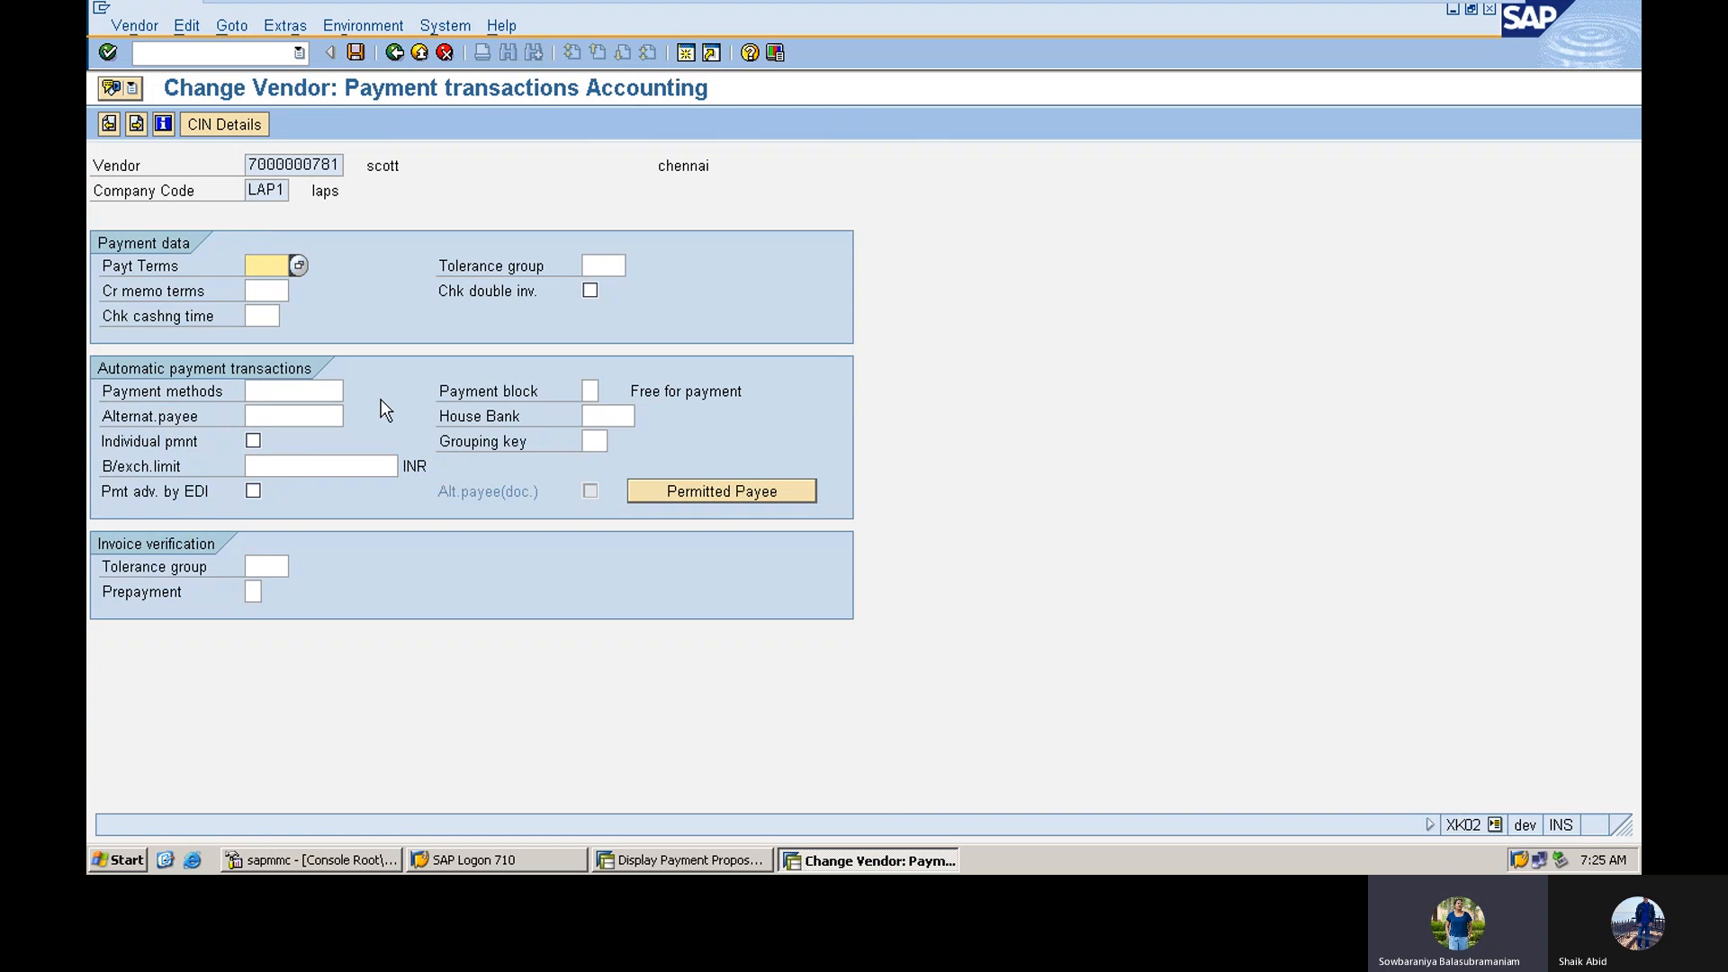
left_click(259, 395)
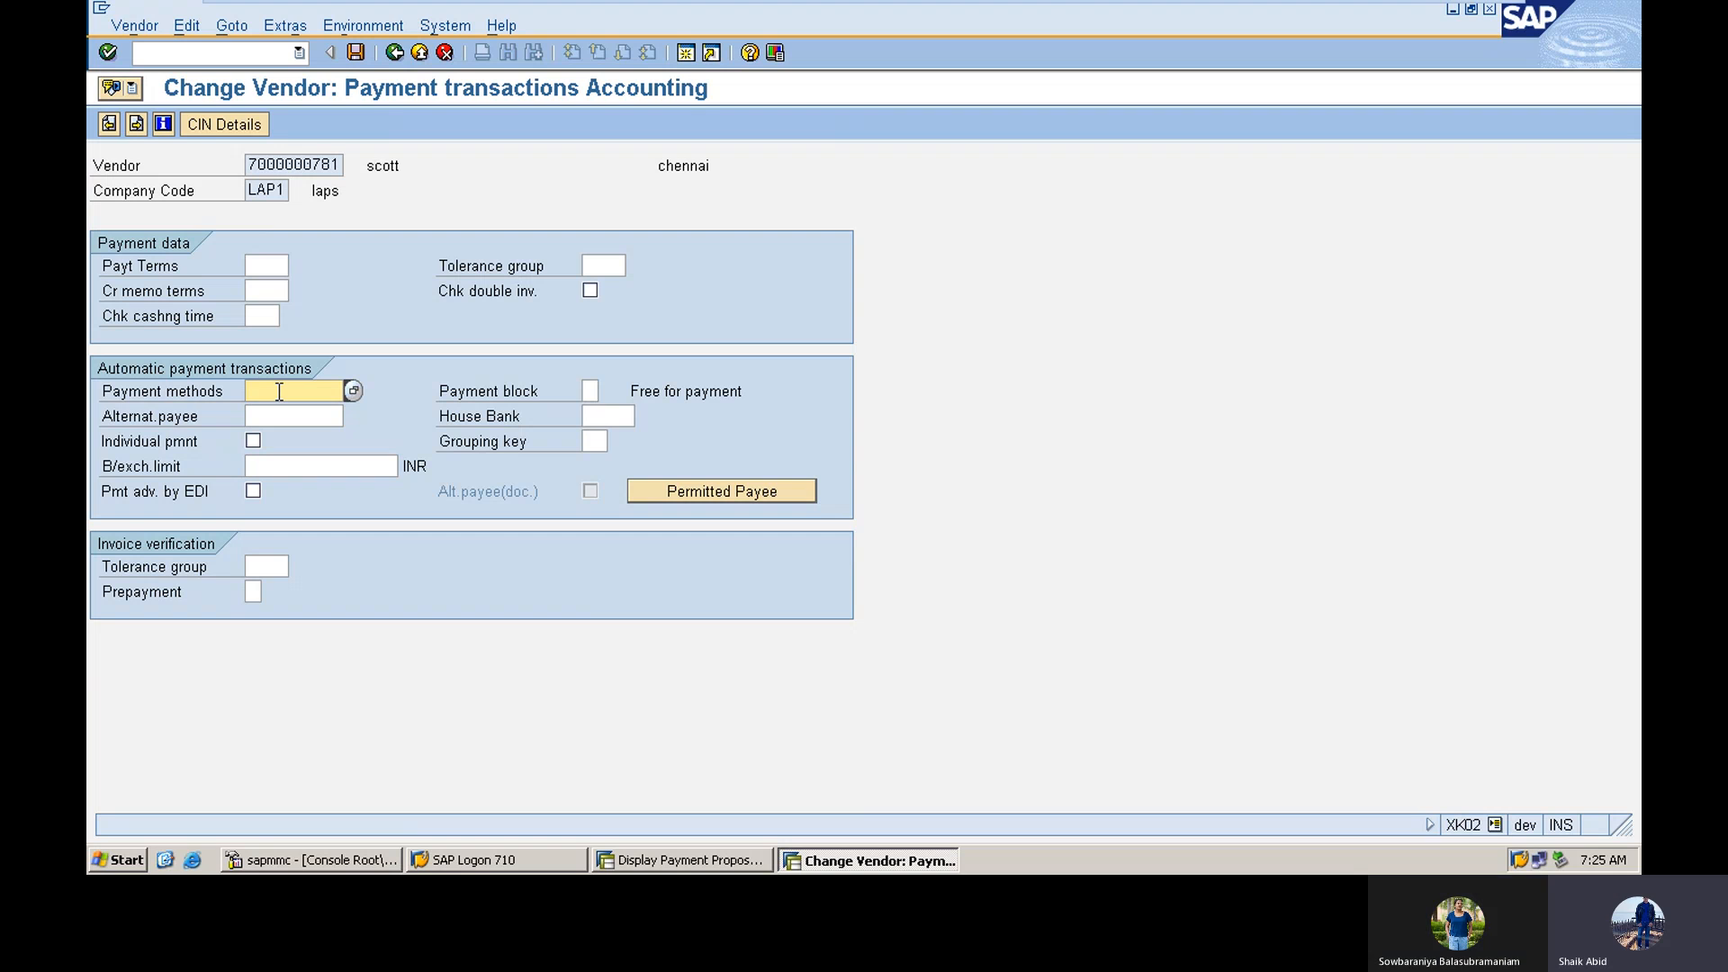
type("C")
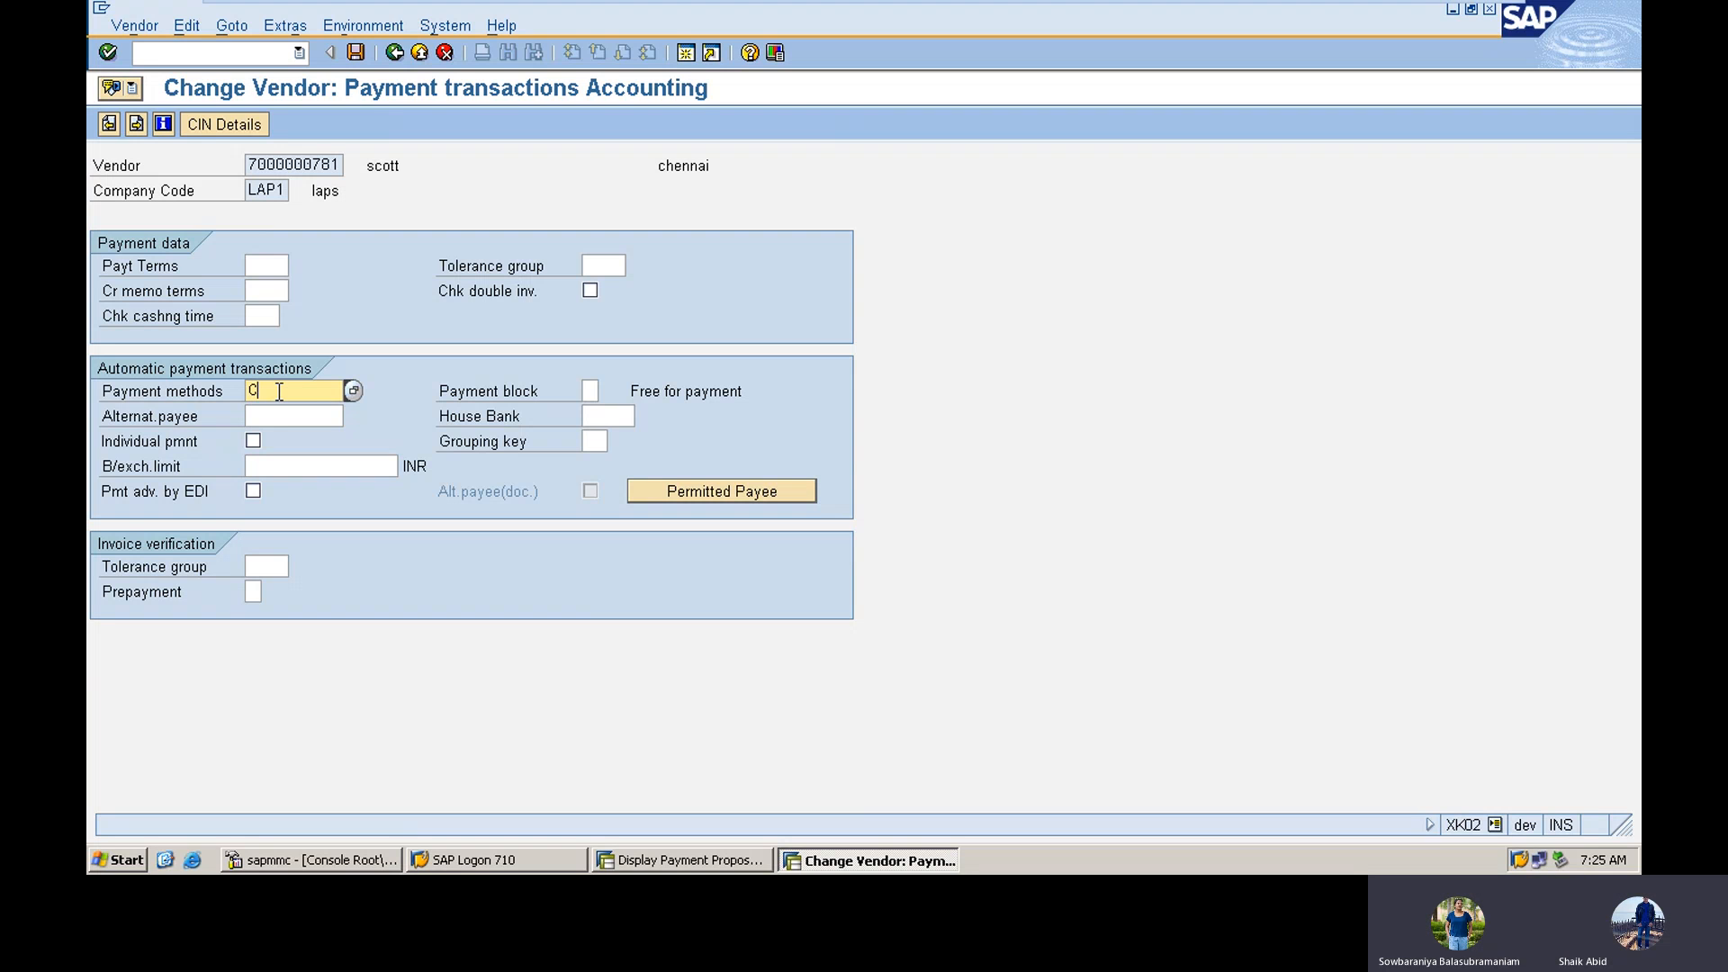
Step: Look up the house banks of company code LAP1, assign SBI to the vendor and save the changes
left_click(608, 414)
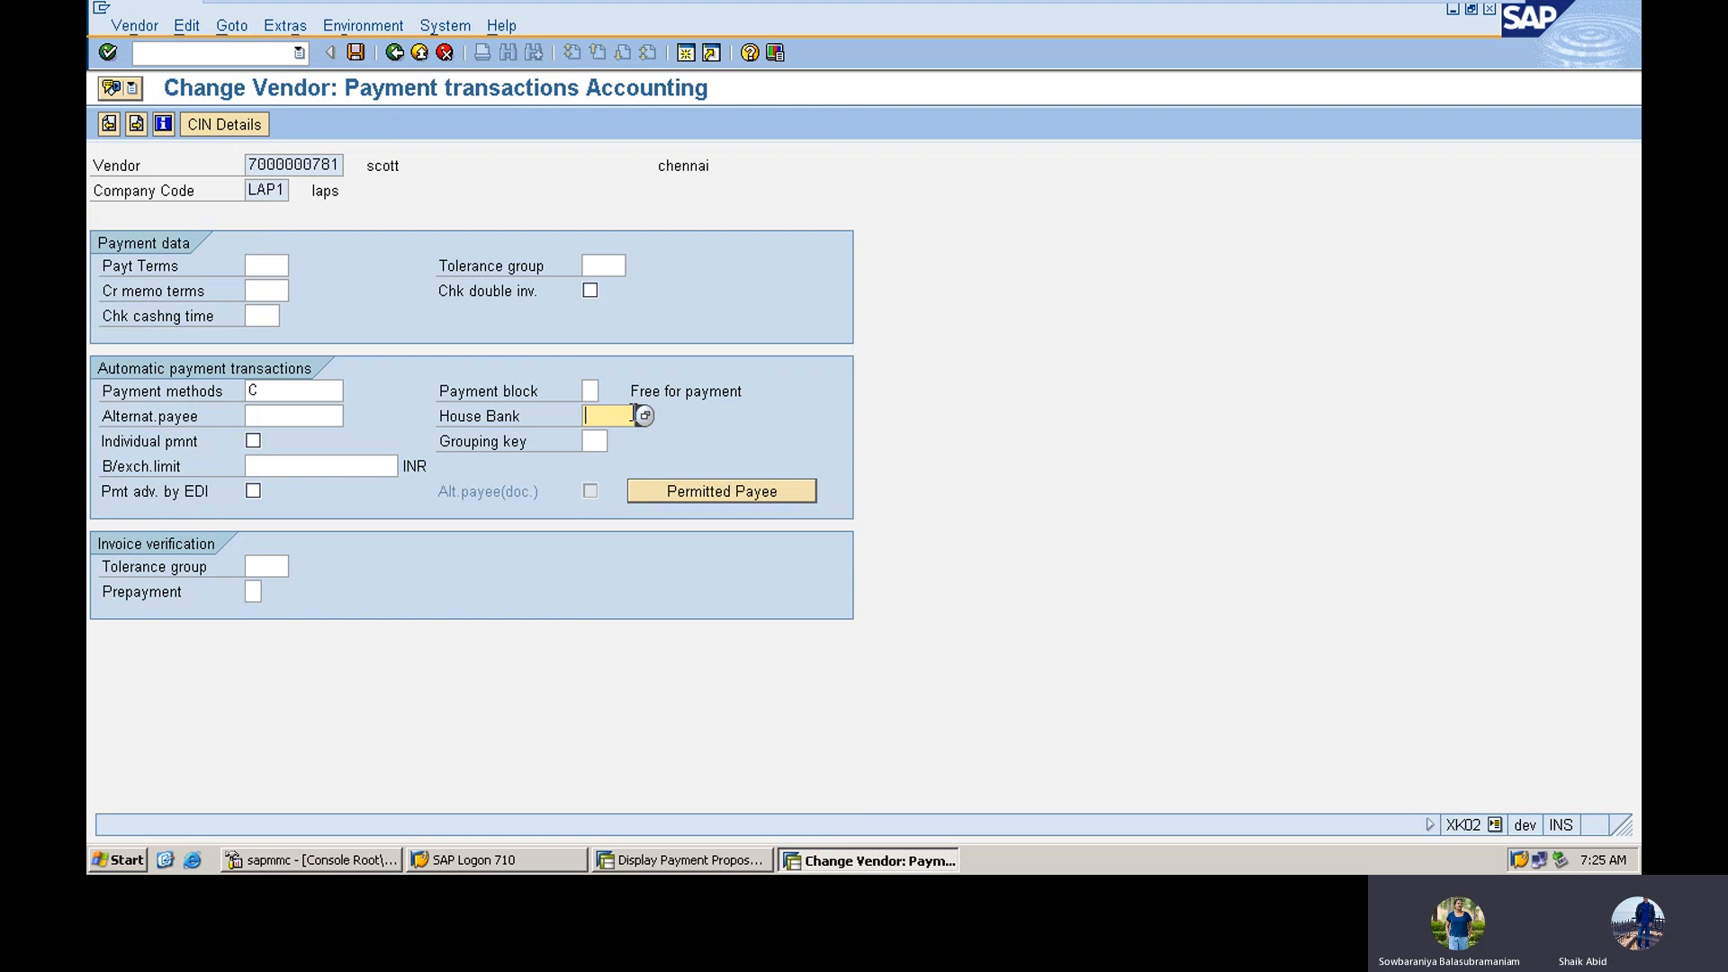
left_click(645, 417)
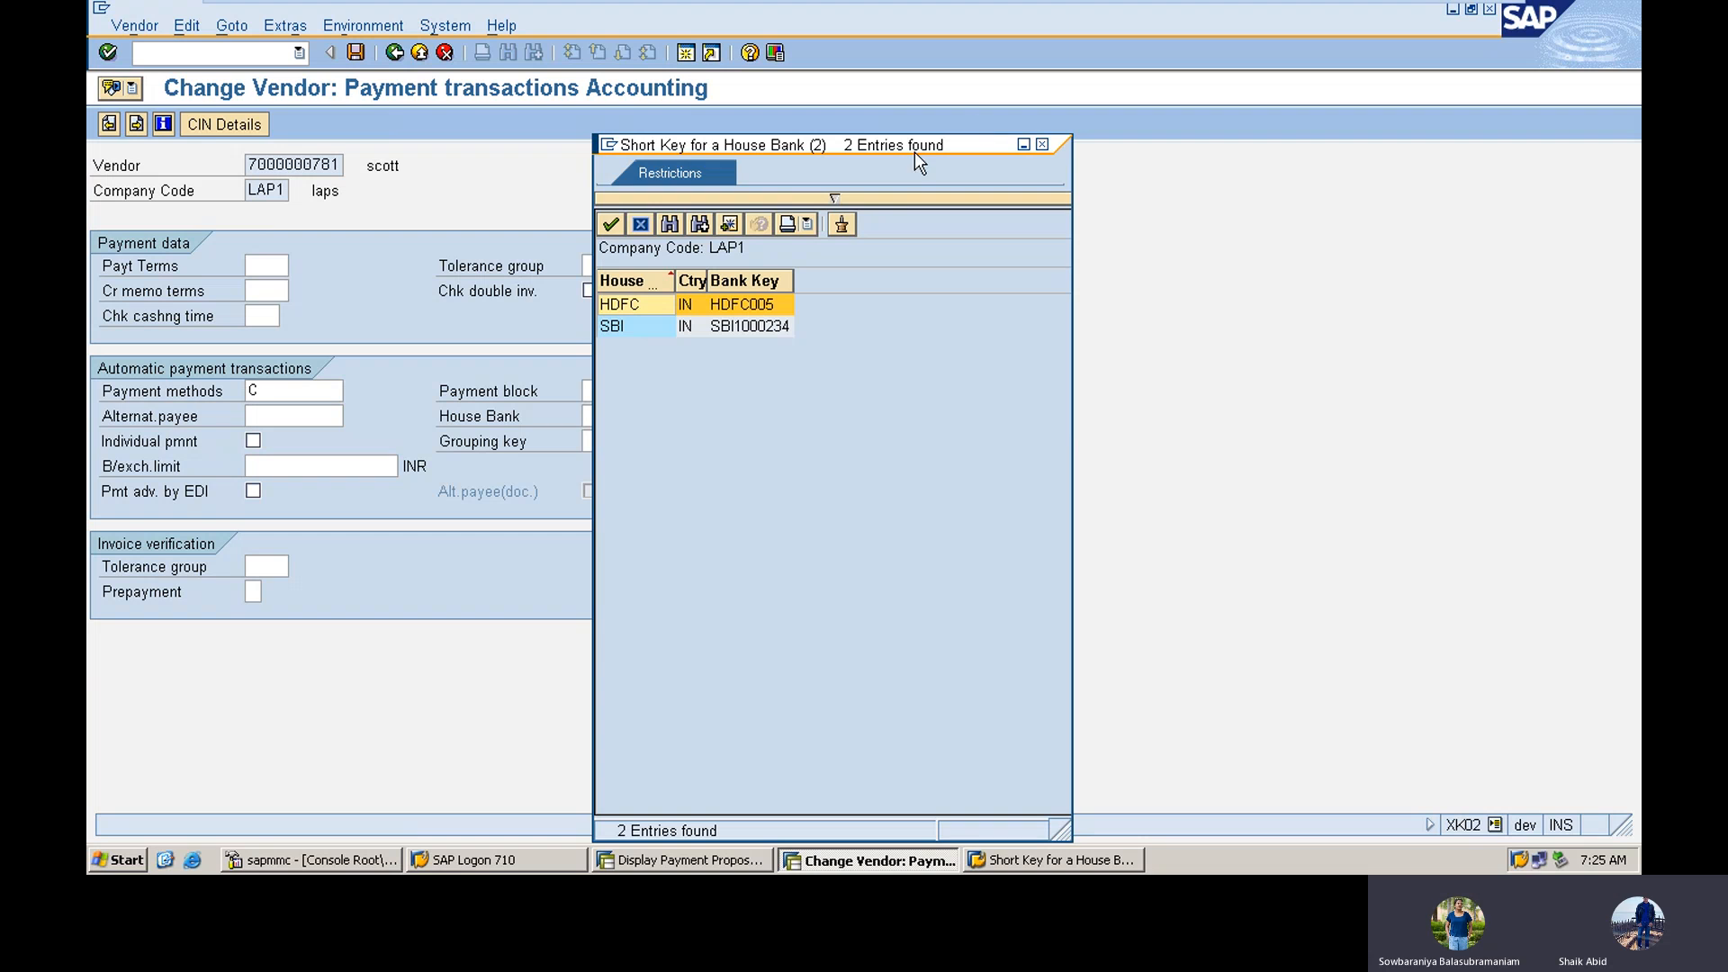
left_click(734, 331)
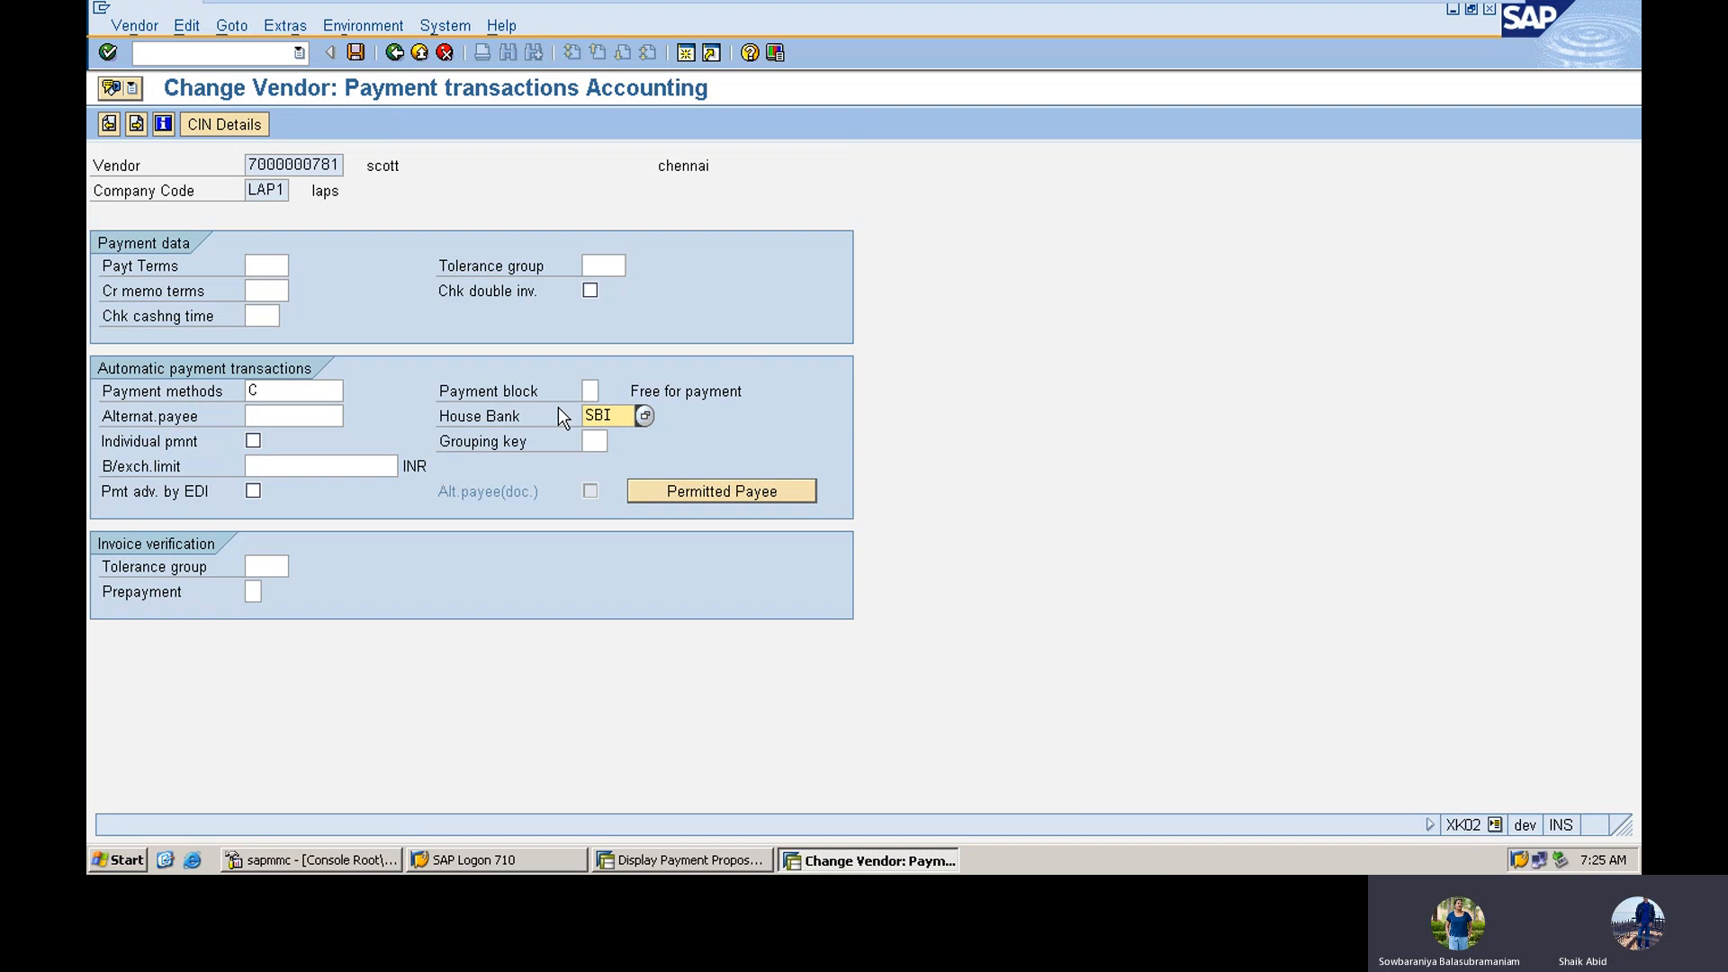
left_click(356, 54)
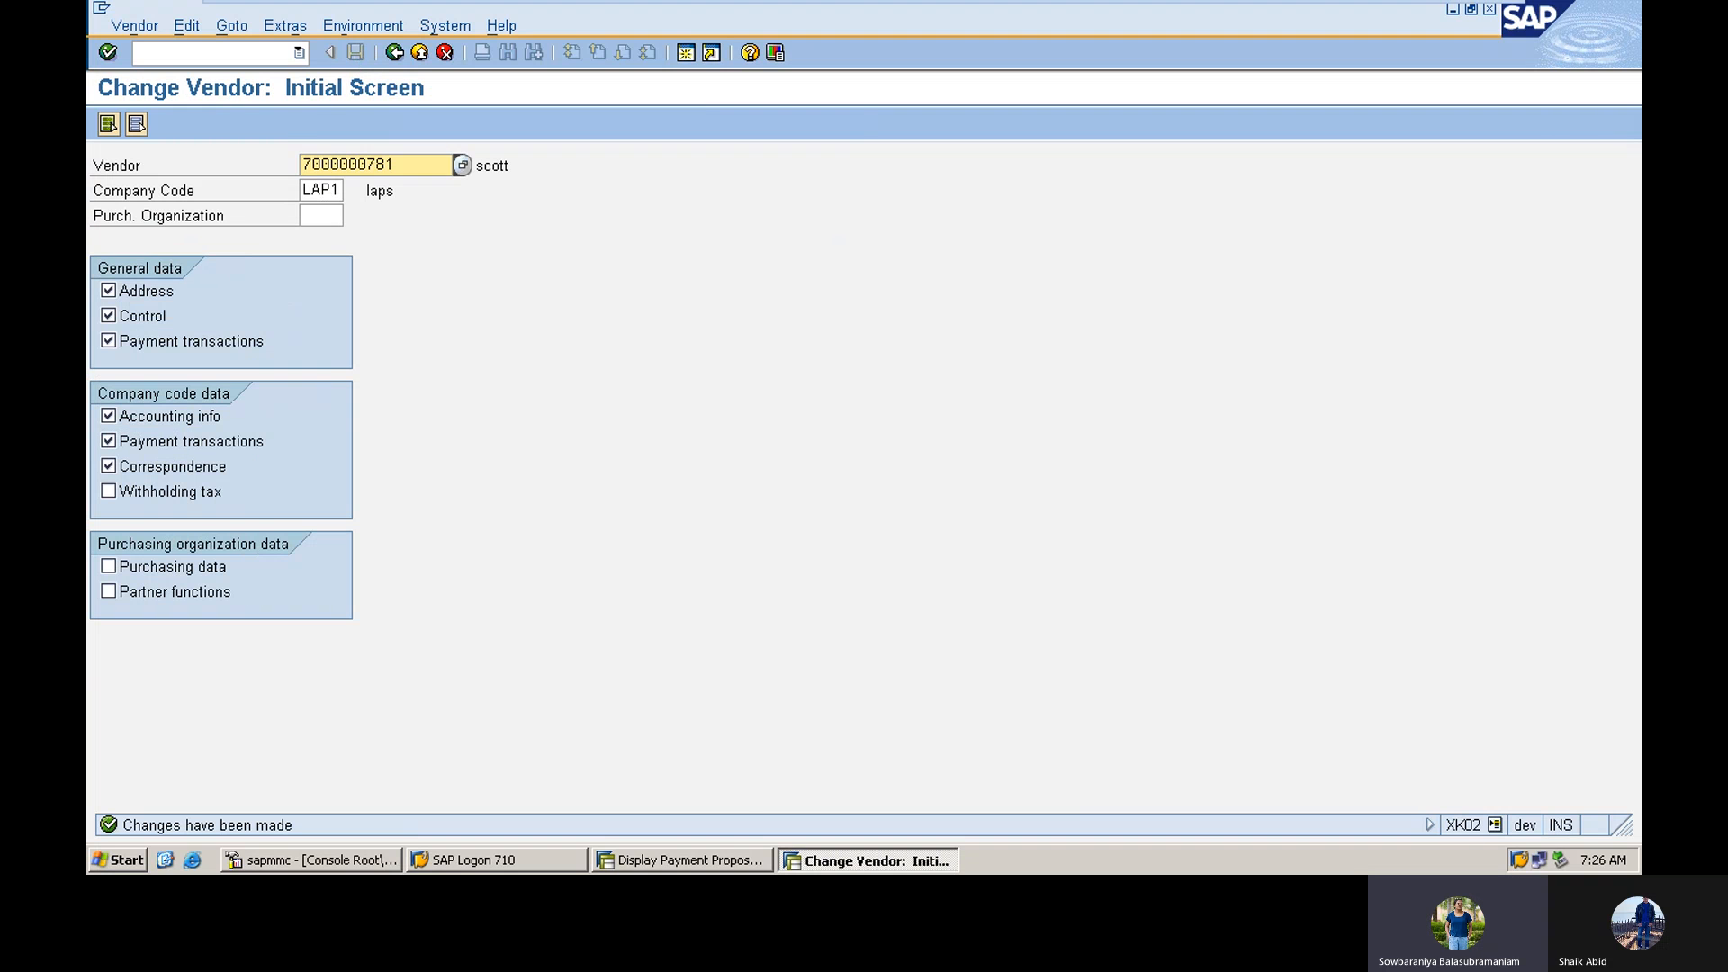
Step: Return to the status of the LAP1 payment run in the other session and delete its existing payment proposal
left_click(693, 860)
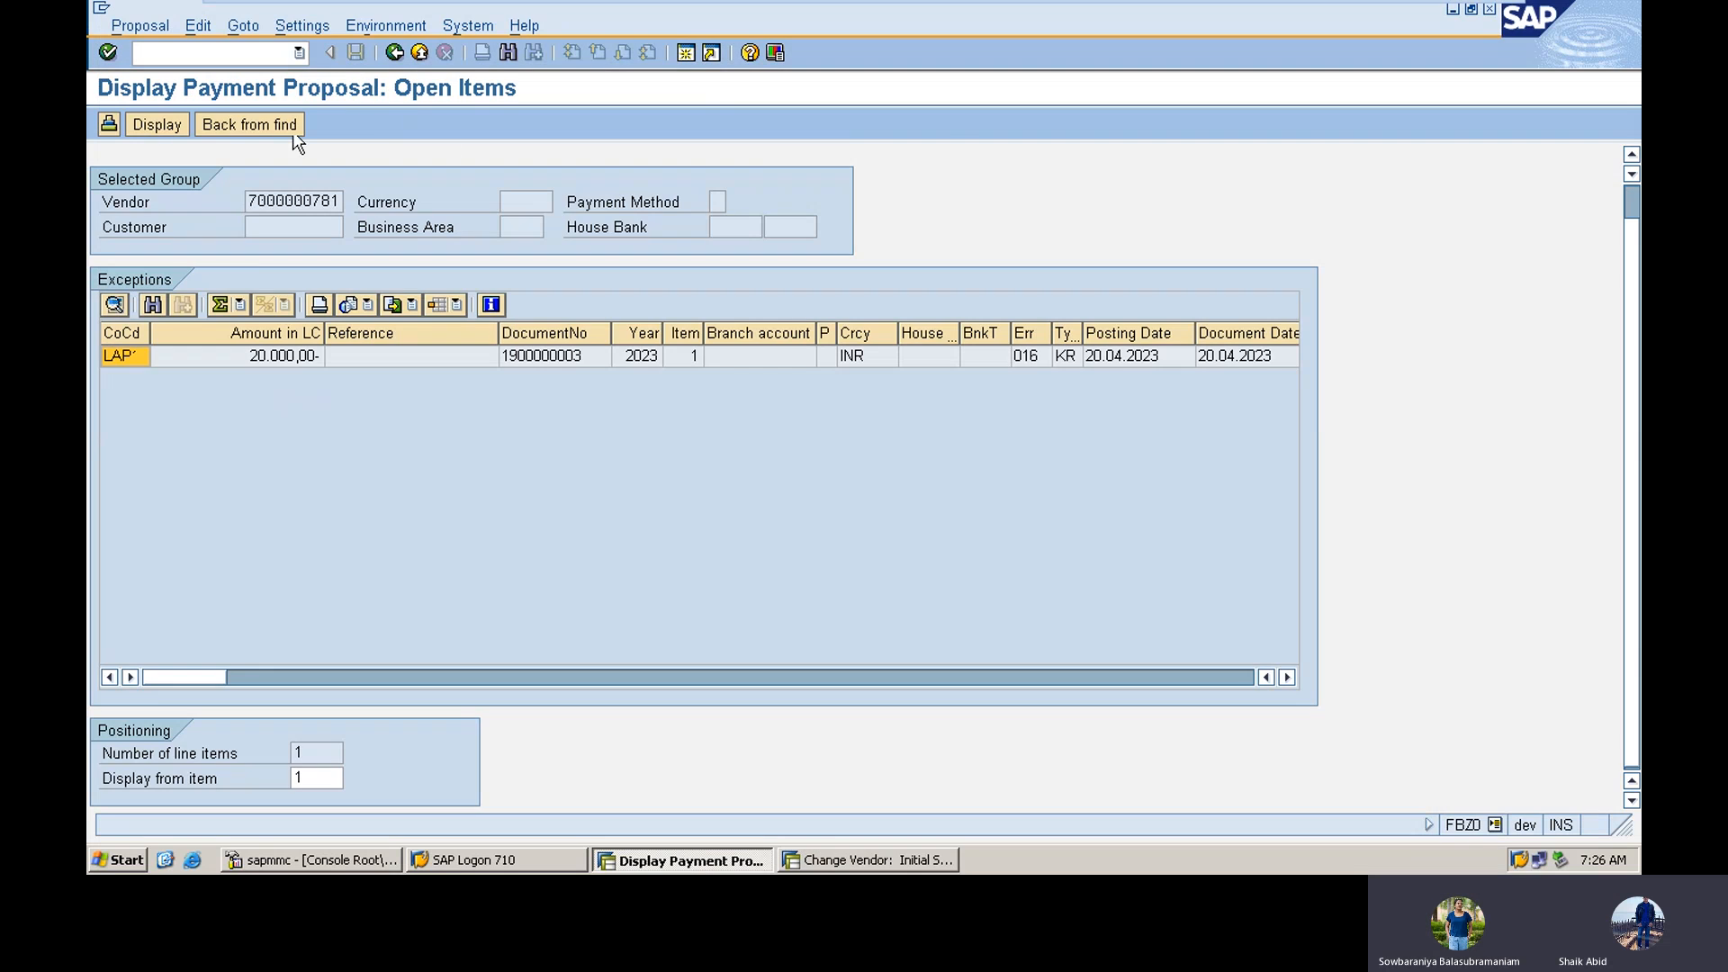
left_click(394, 53)
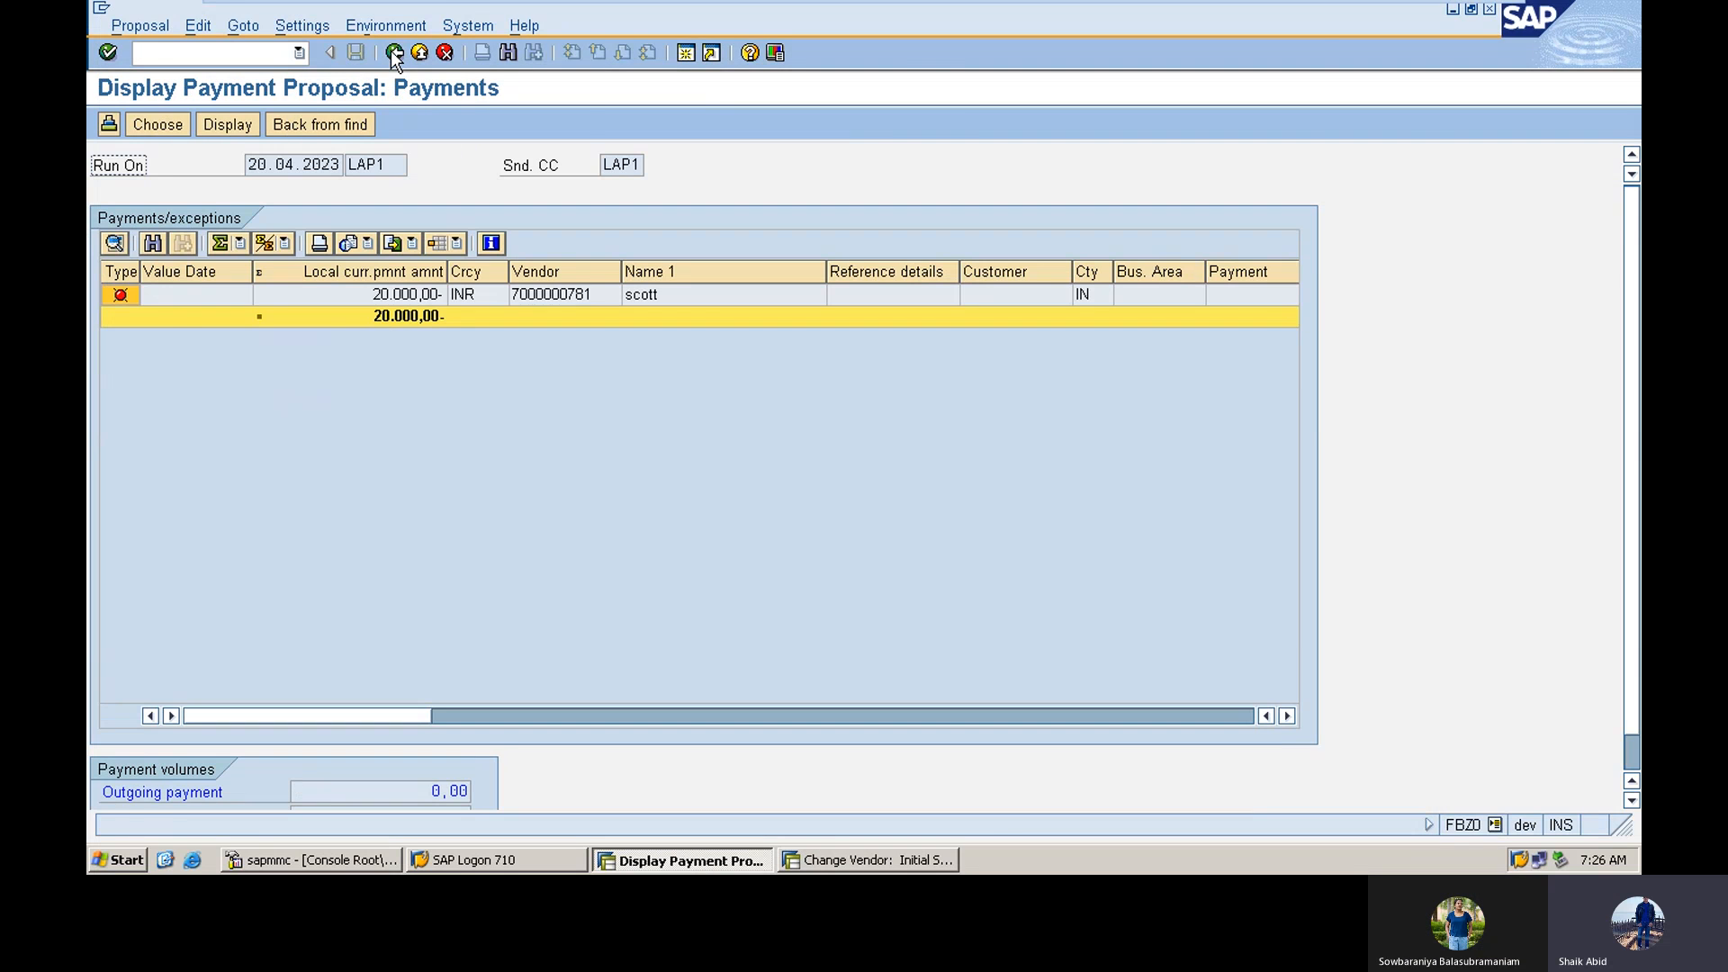
left_click(394, 53)
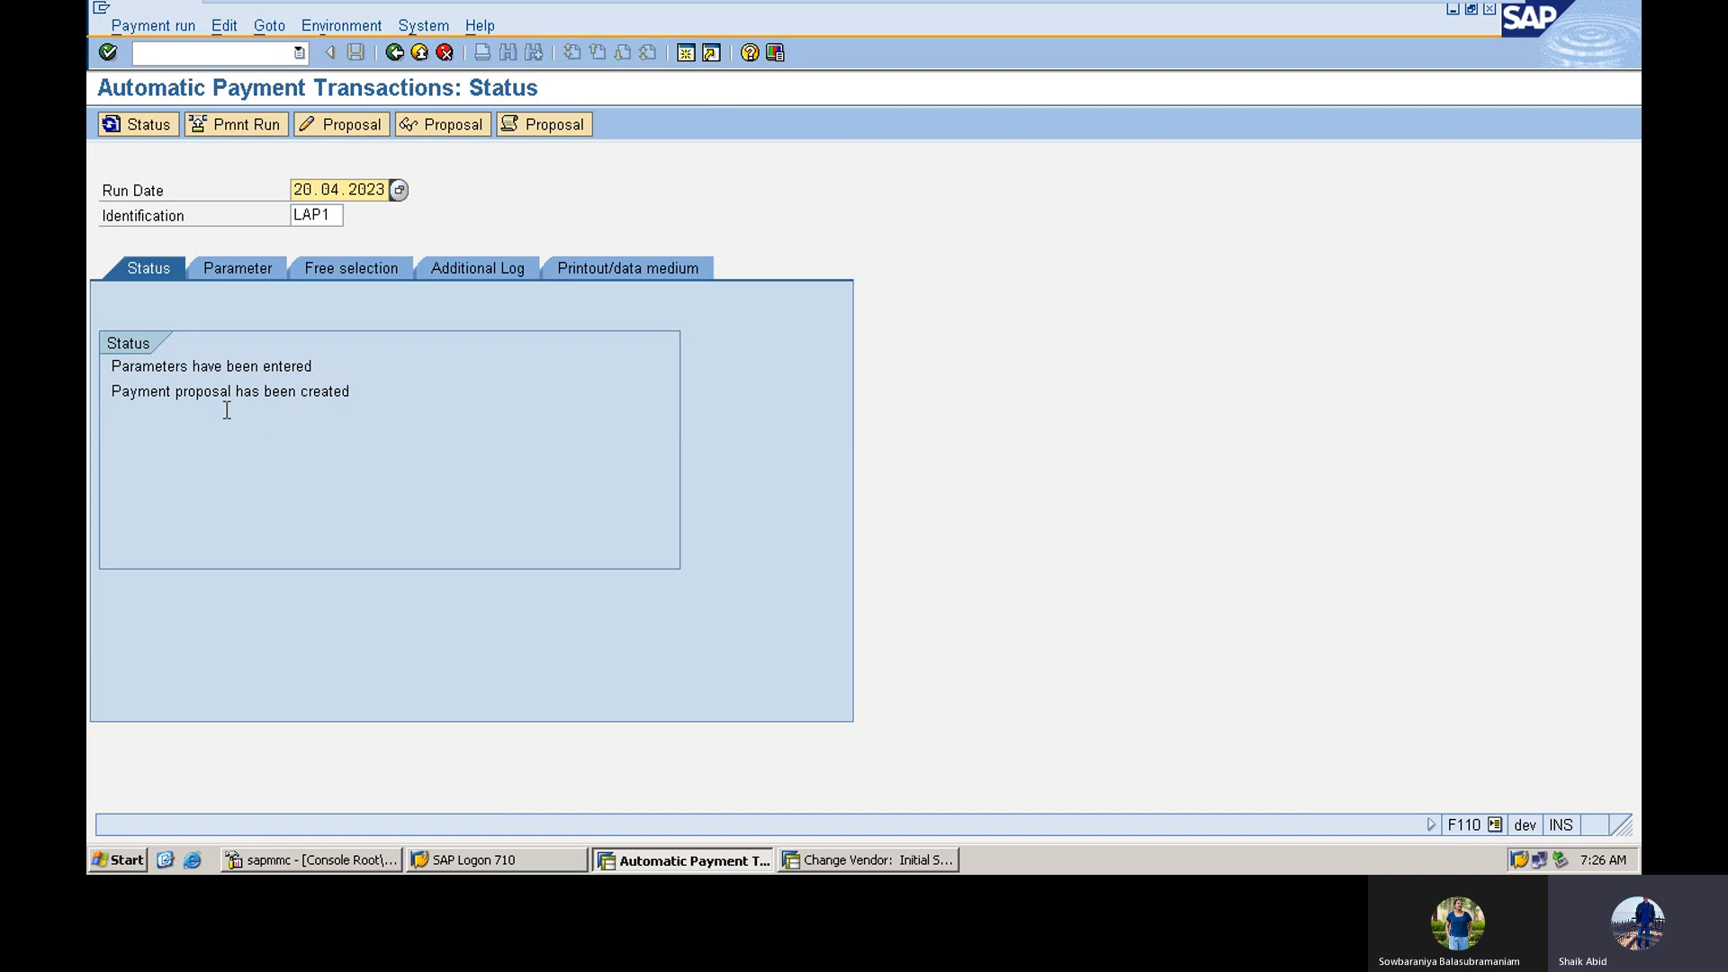
left_click(226, 29)
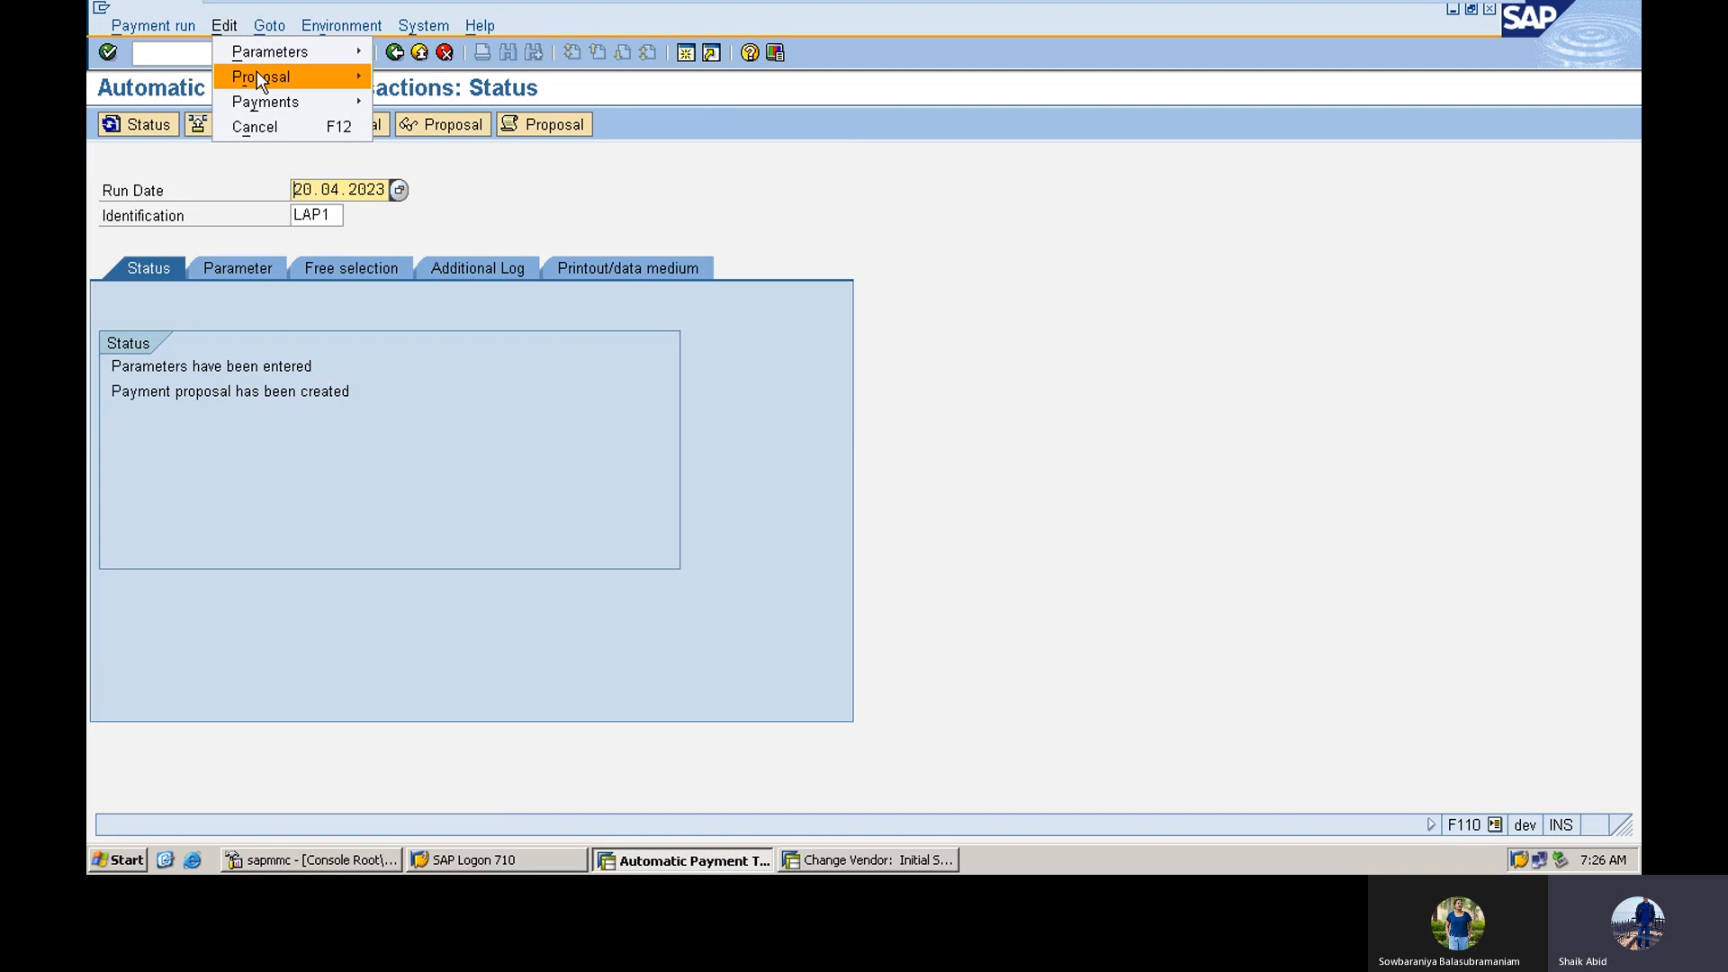
mouse_move(257, 72)
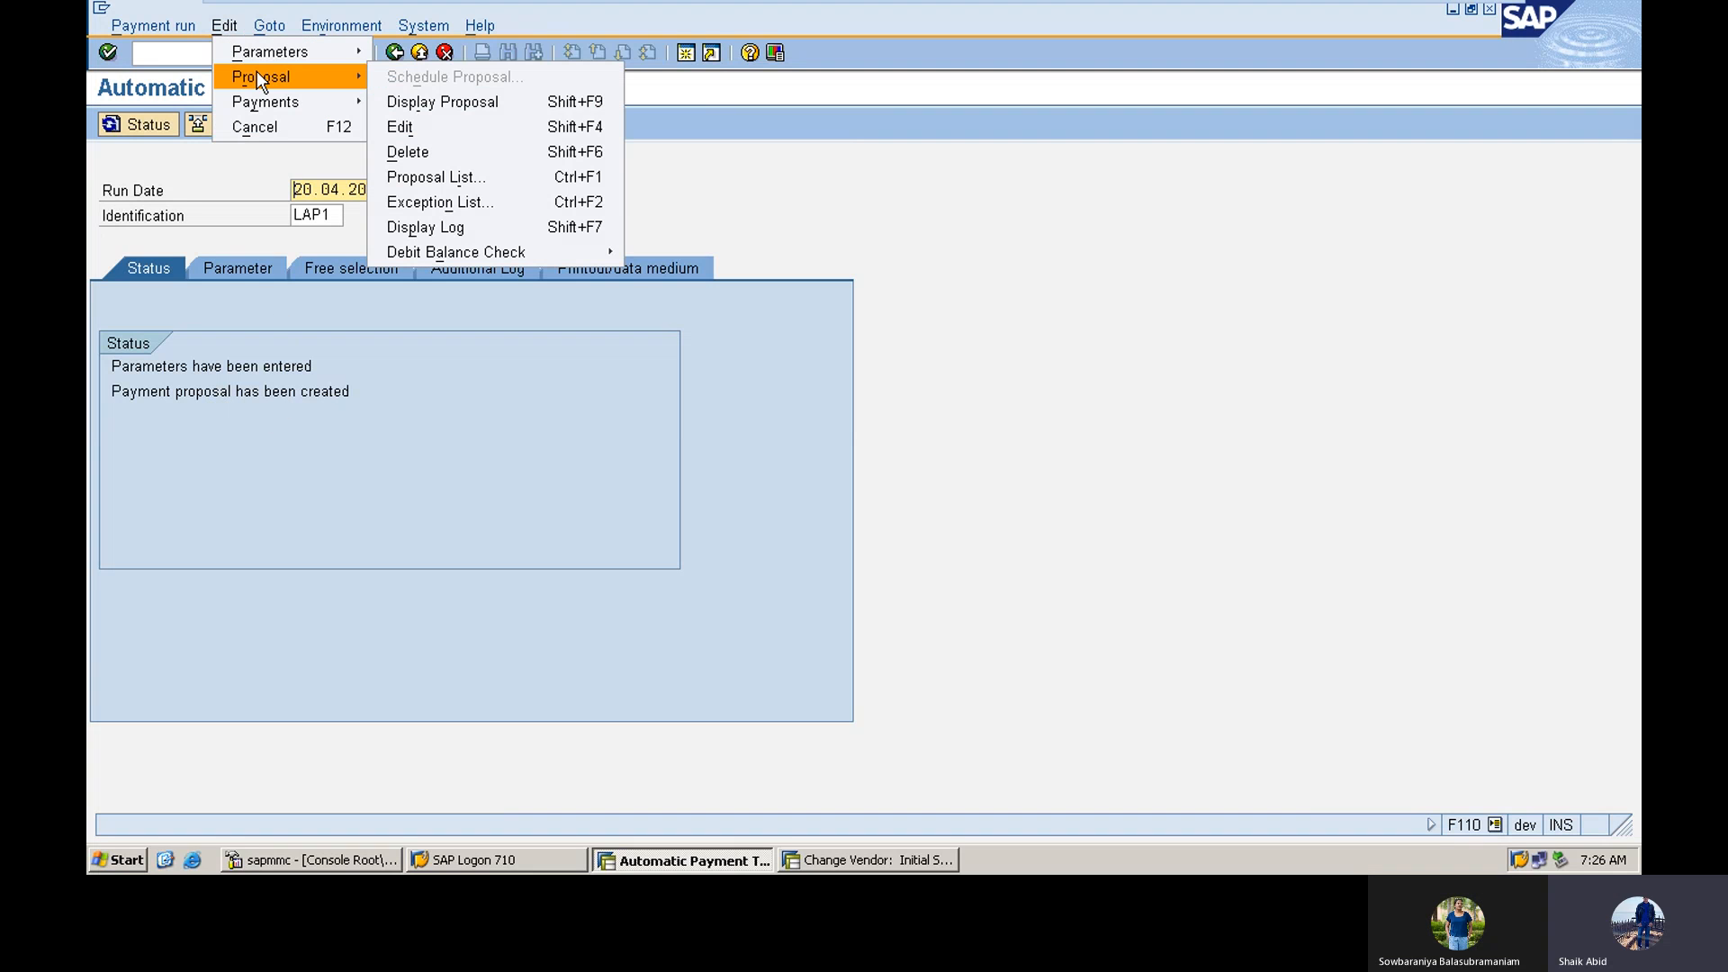
left_click(402, 154)
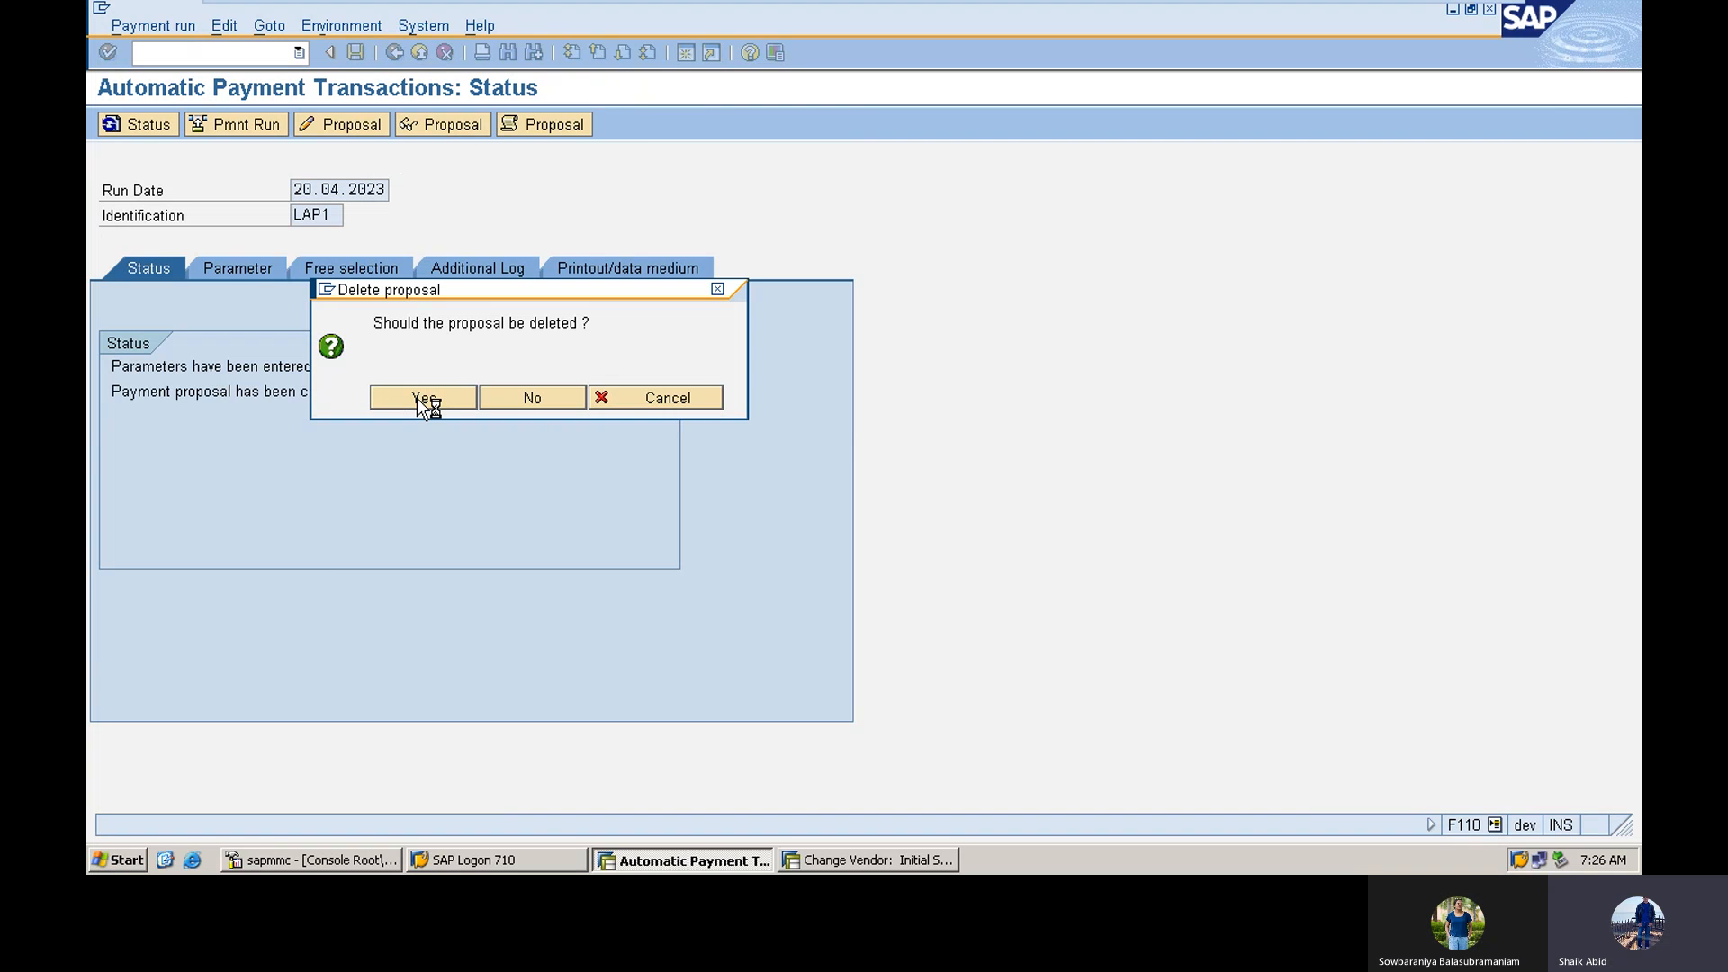
left_click(418, 398)
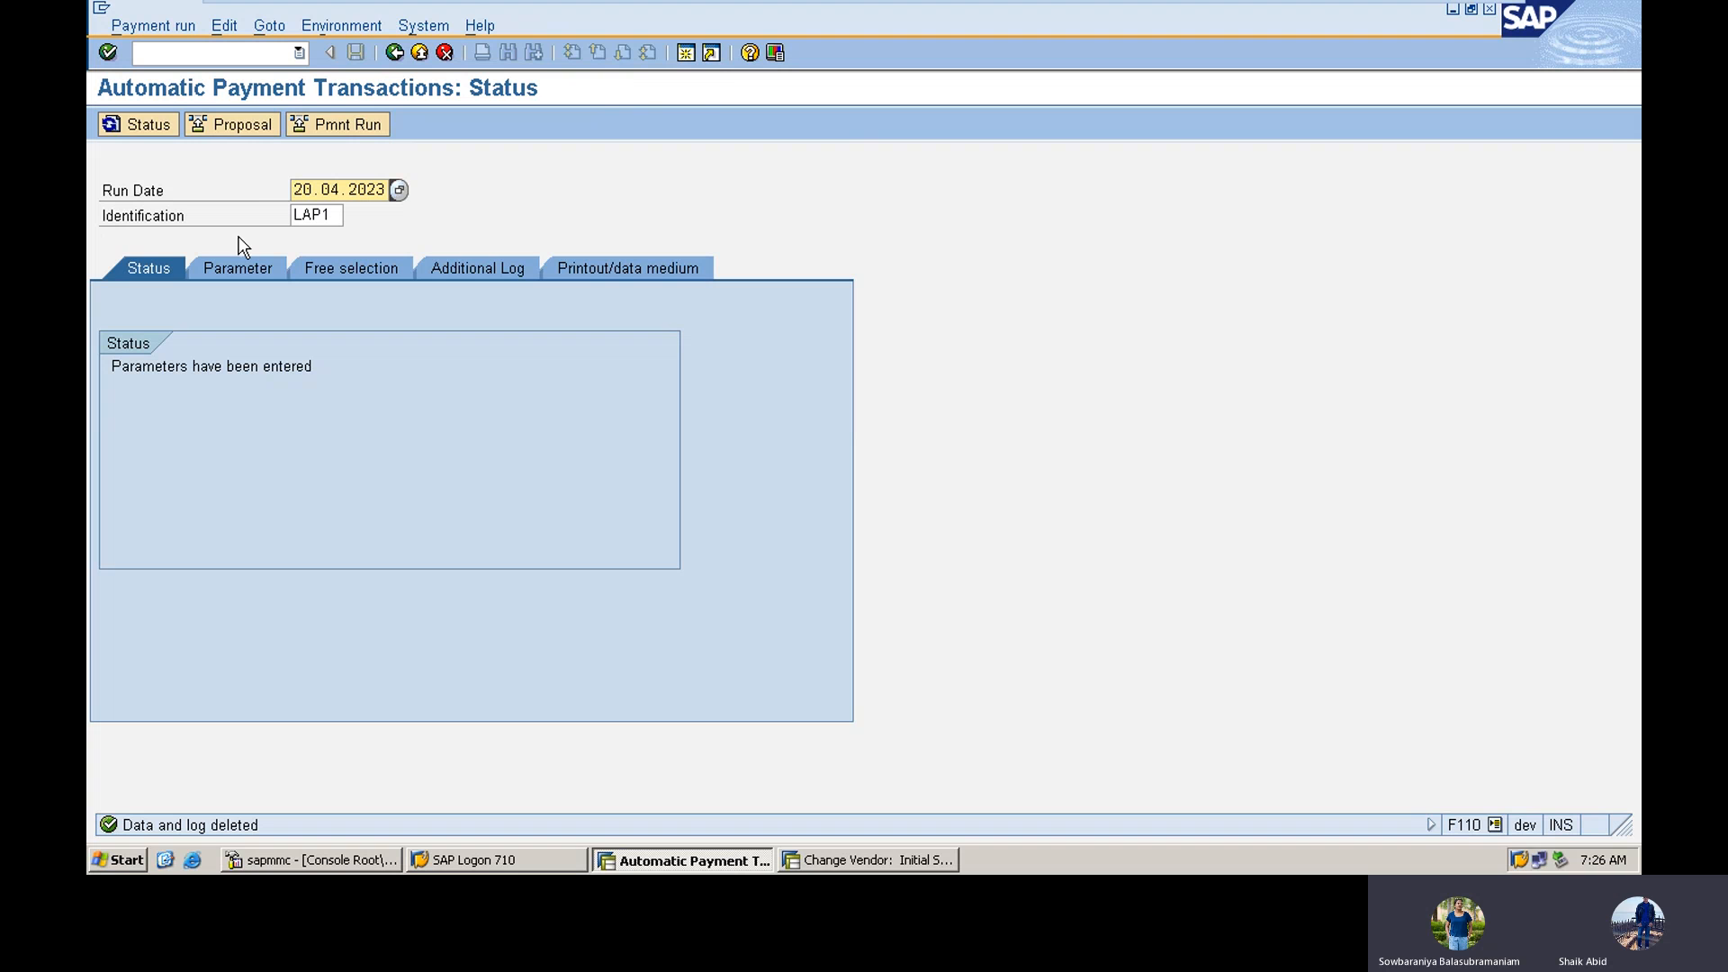
Step: Schedule a new payment proposal to start immediately and display the proposal once its run is complete
left_click(245, 126)
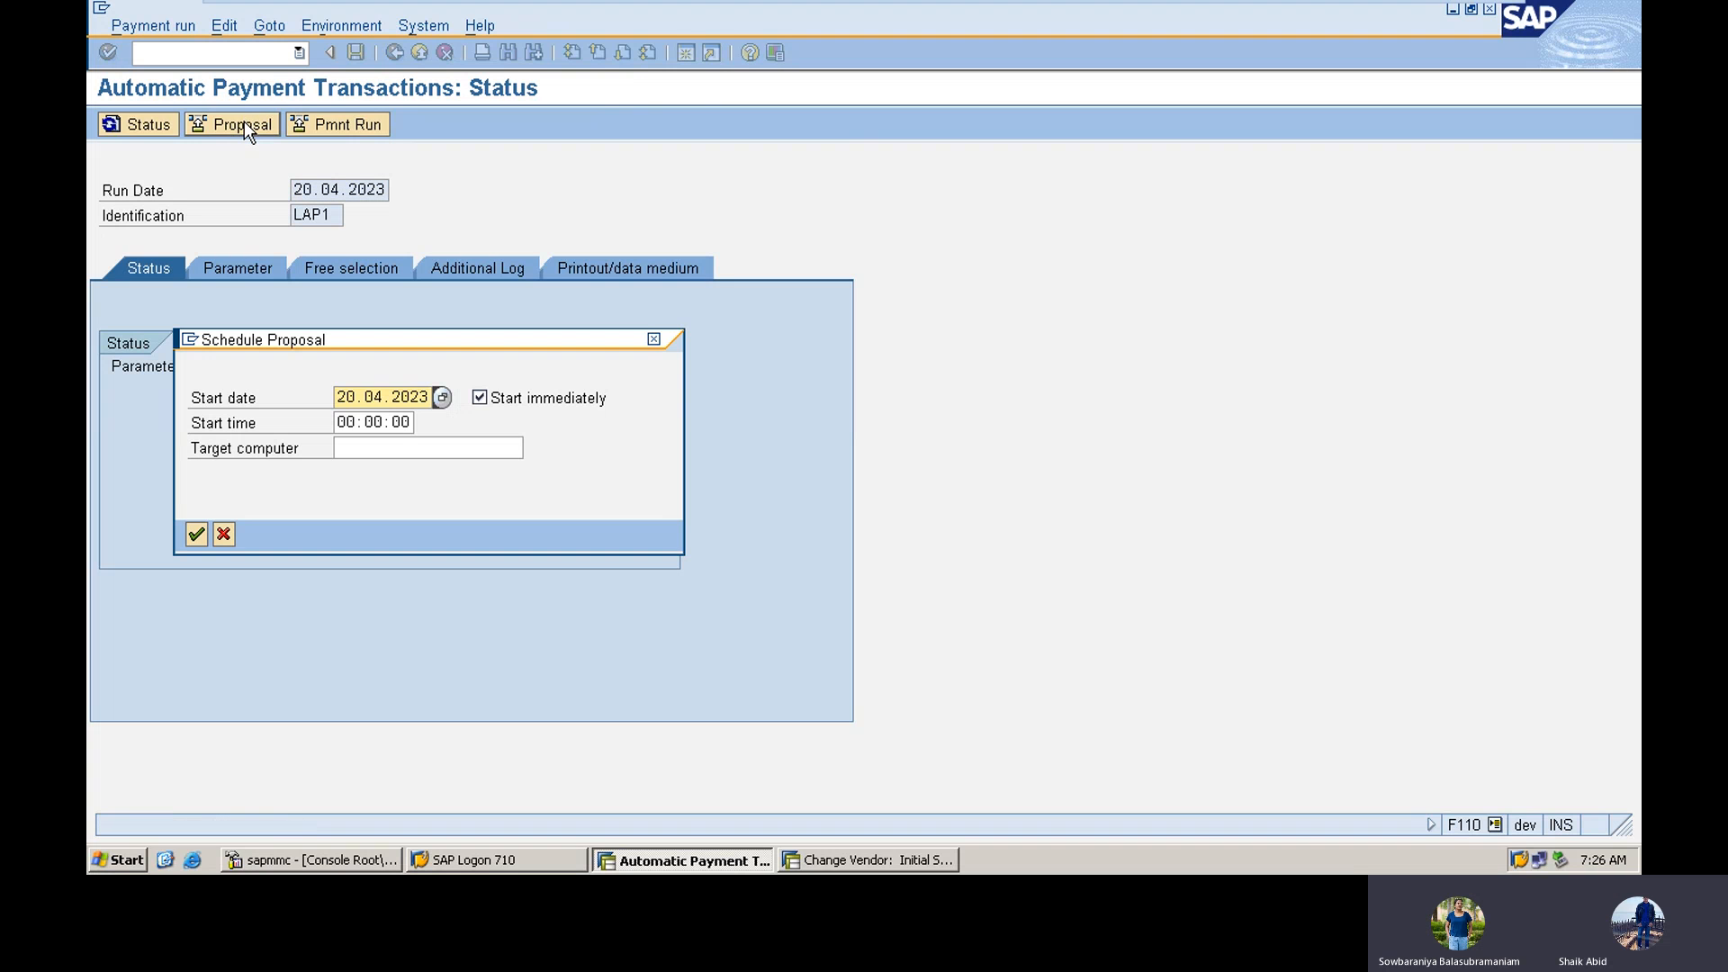
left_click(196, 534)
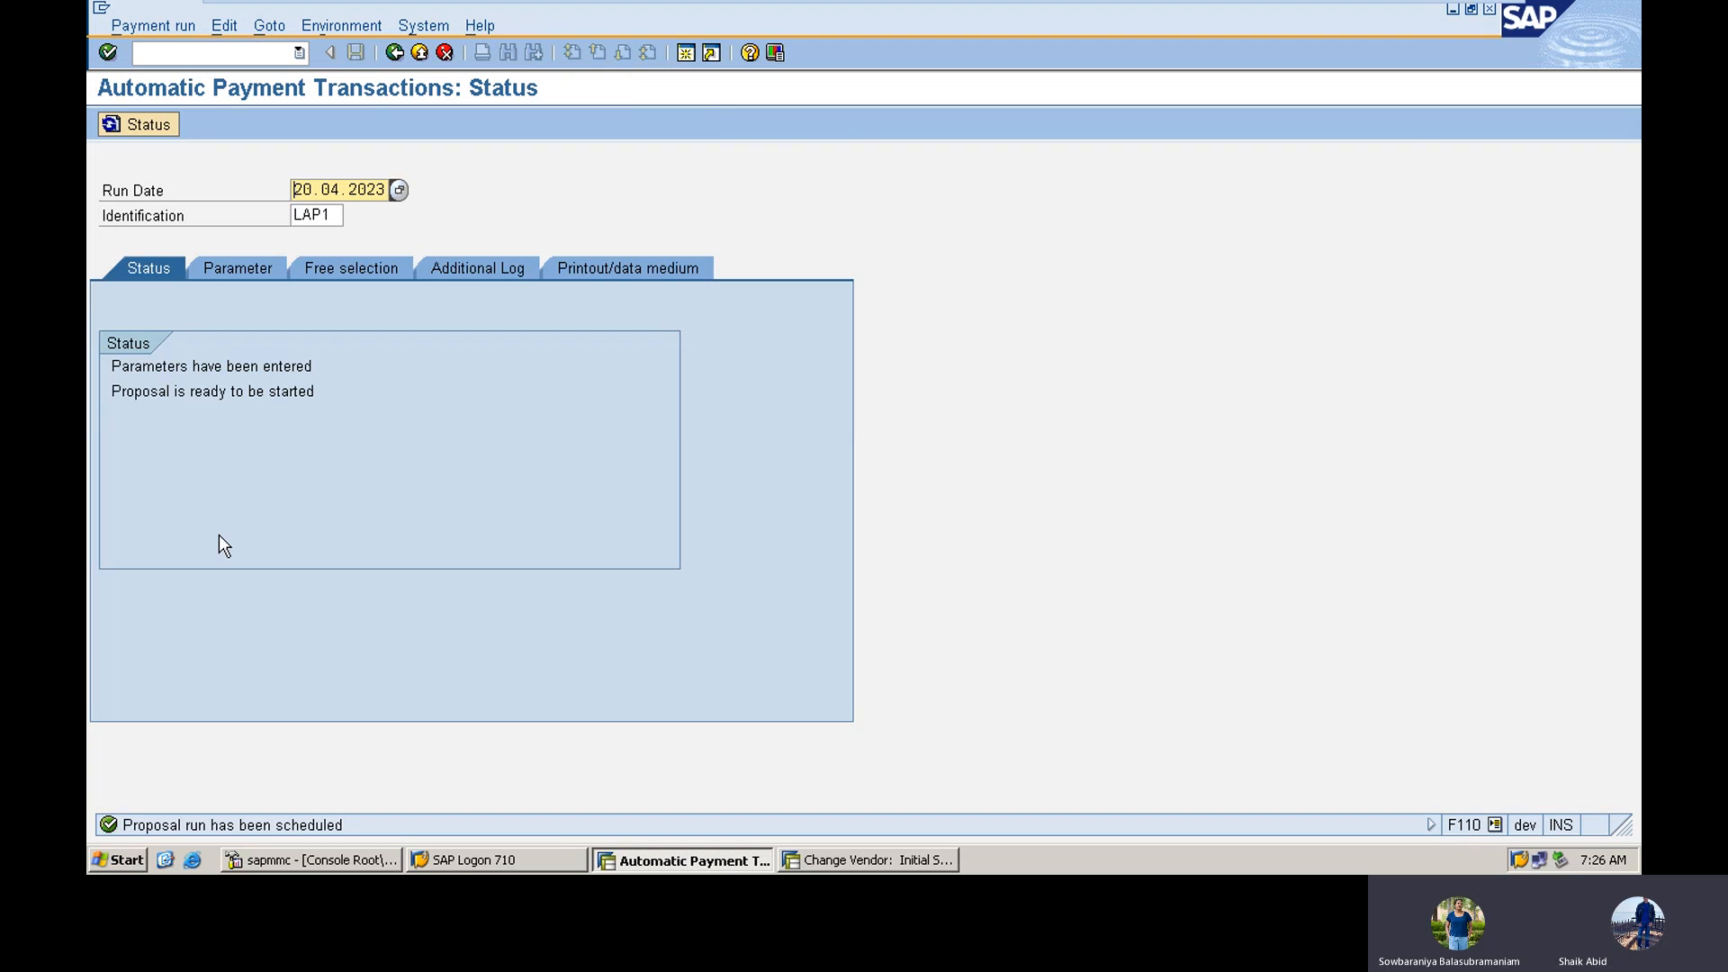
key("Return")
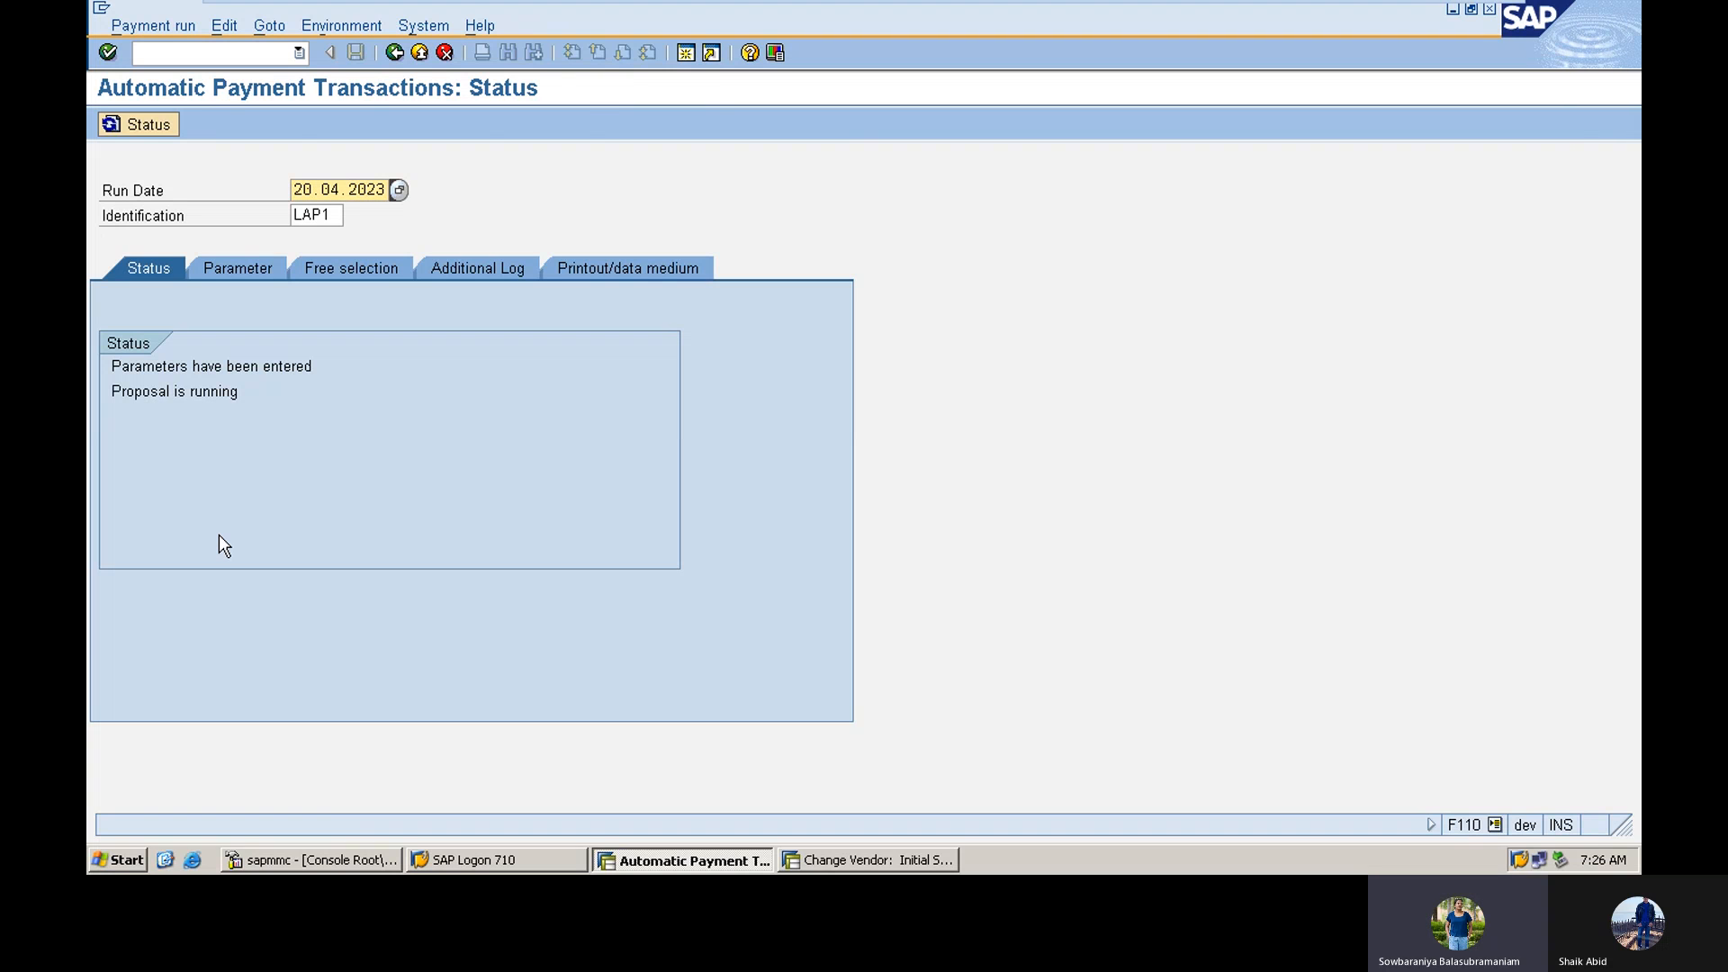
key("Return")
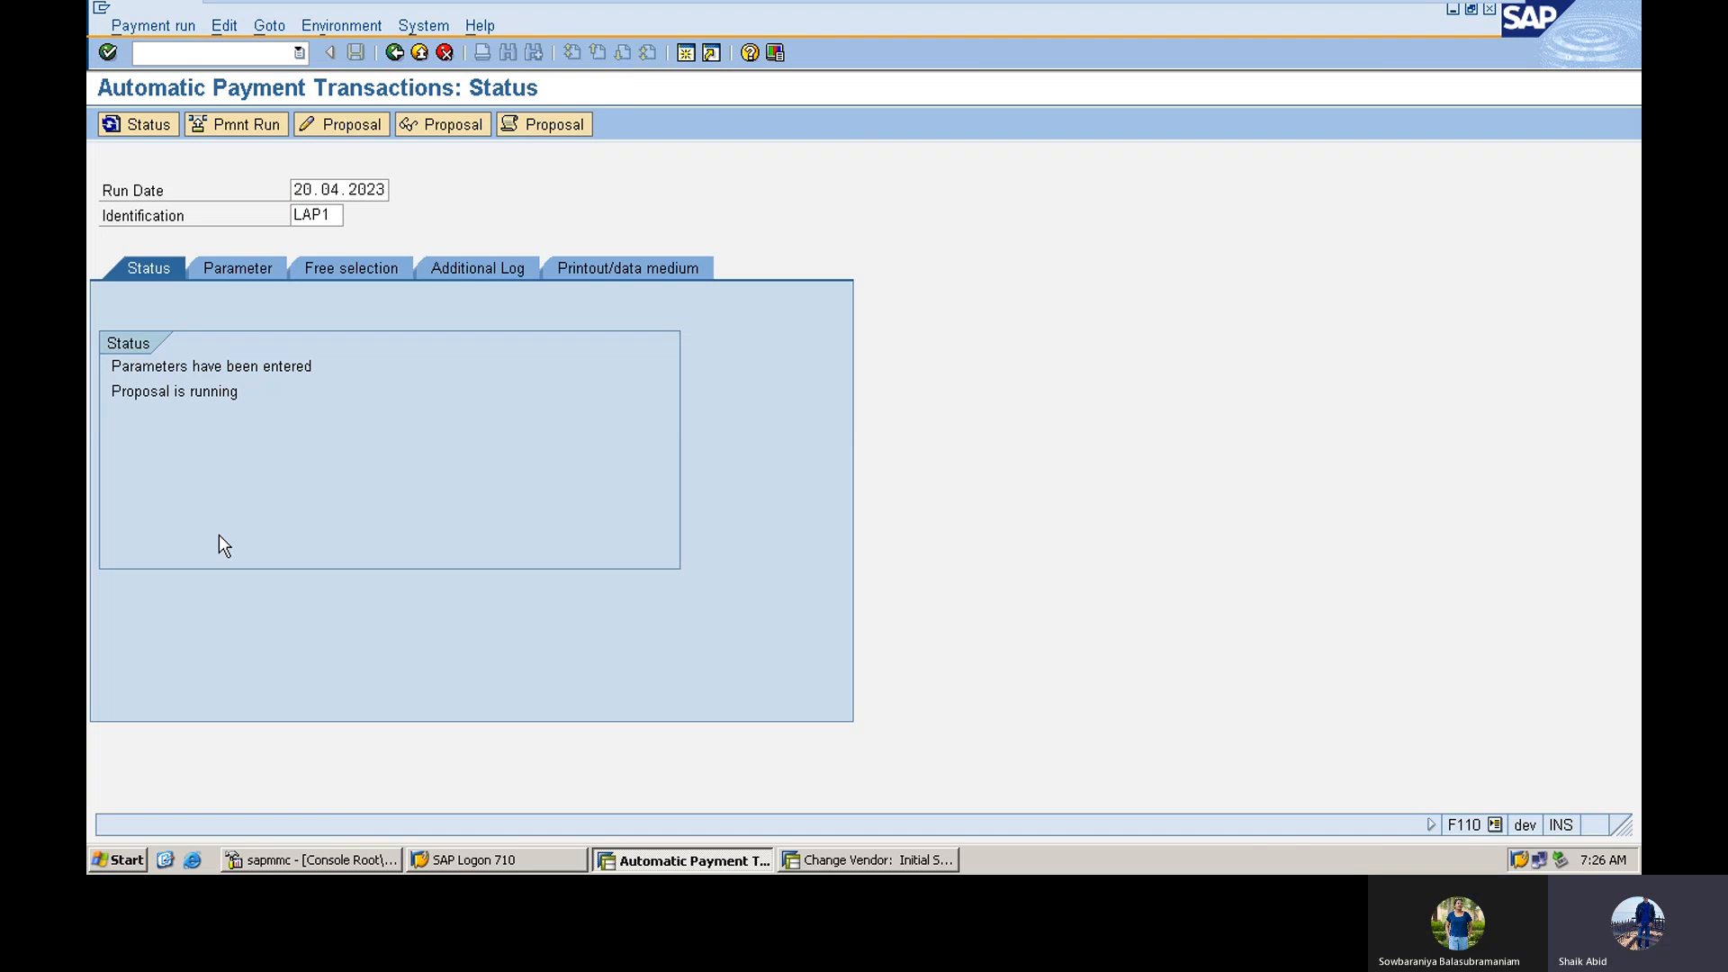
key("Return")
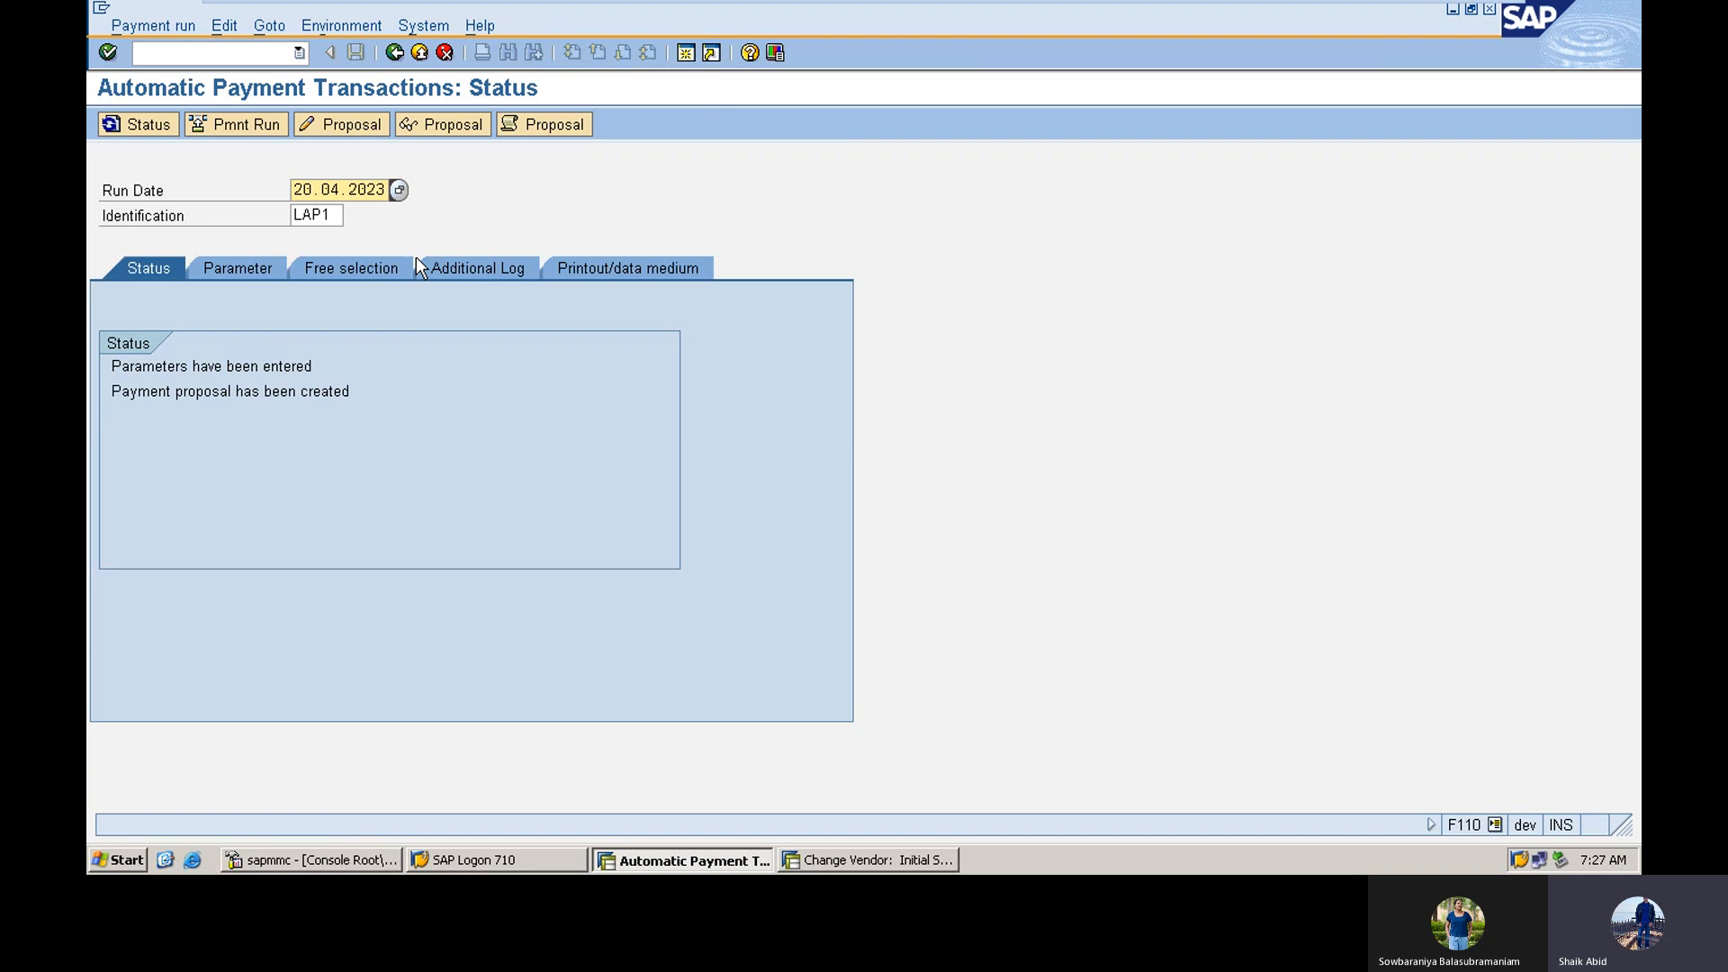
left_click(448, 129)
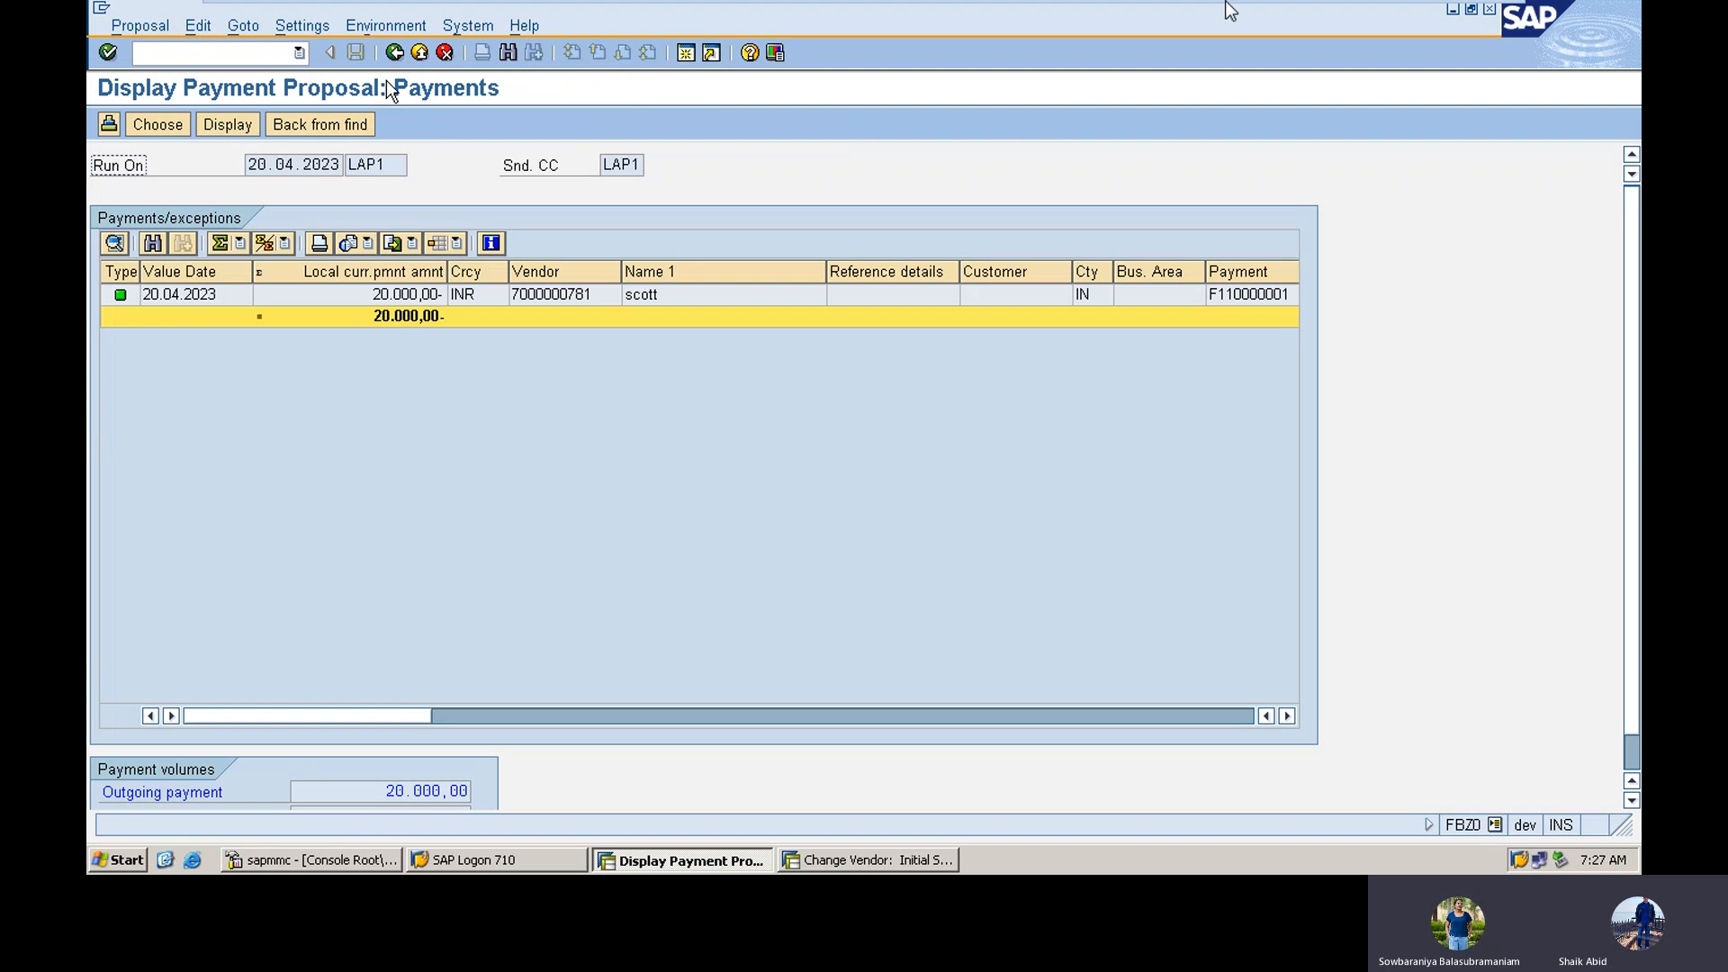
left_click(394, 53)
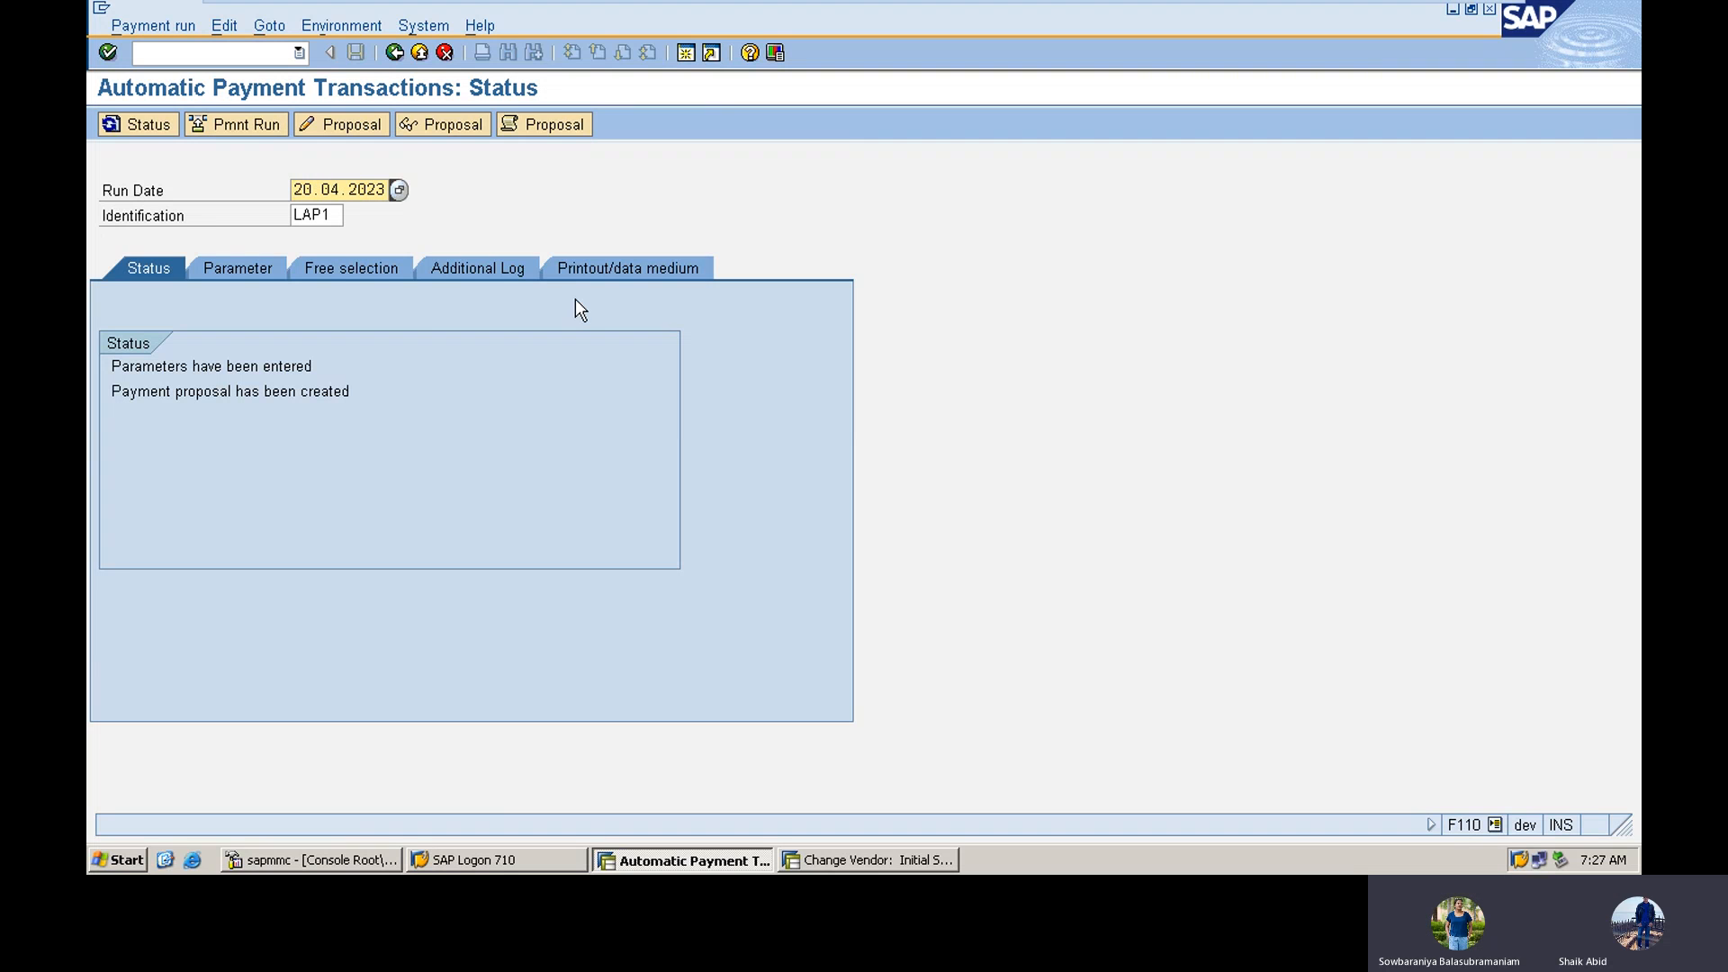
Step: Assign the variant SBIPRINT to the print program RFFOUS_C for the payment run and save the printout settings
left_click(580, 272)
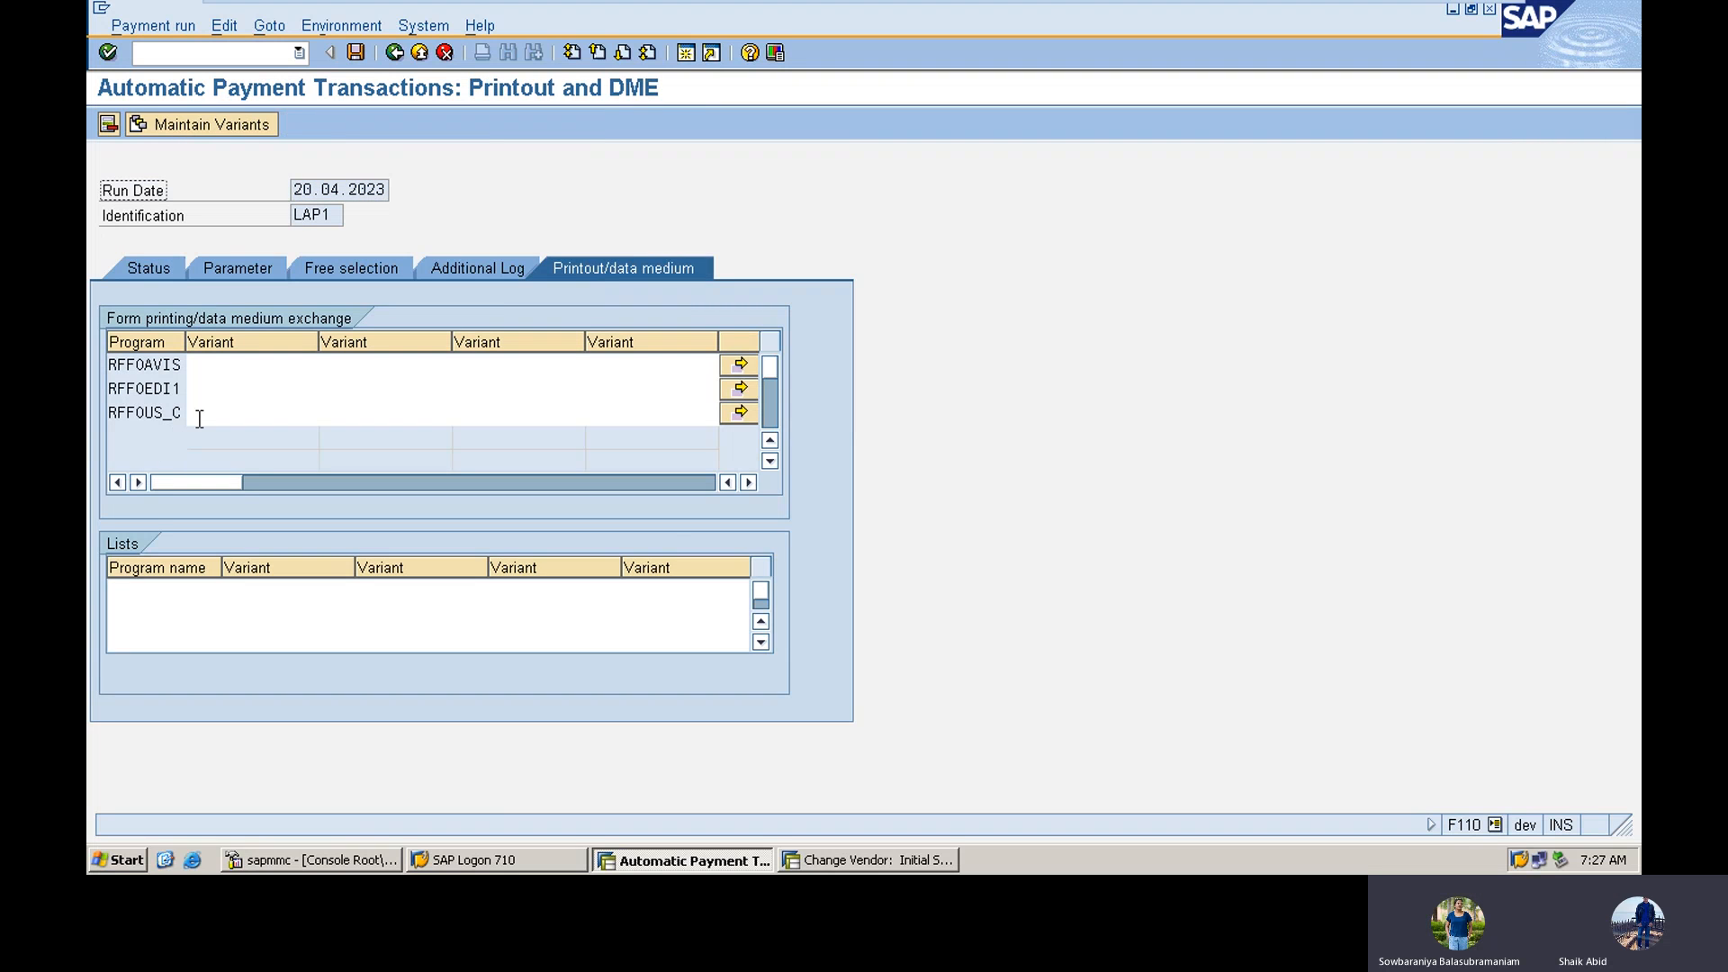
left_click(199, 420)
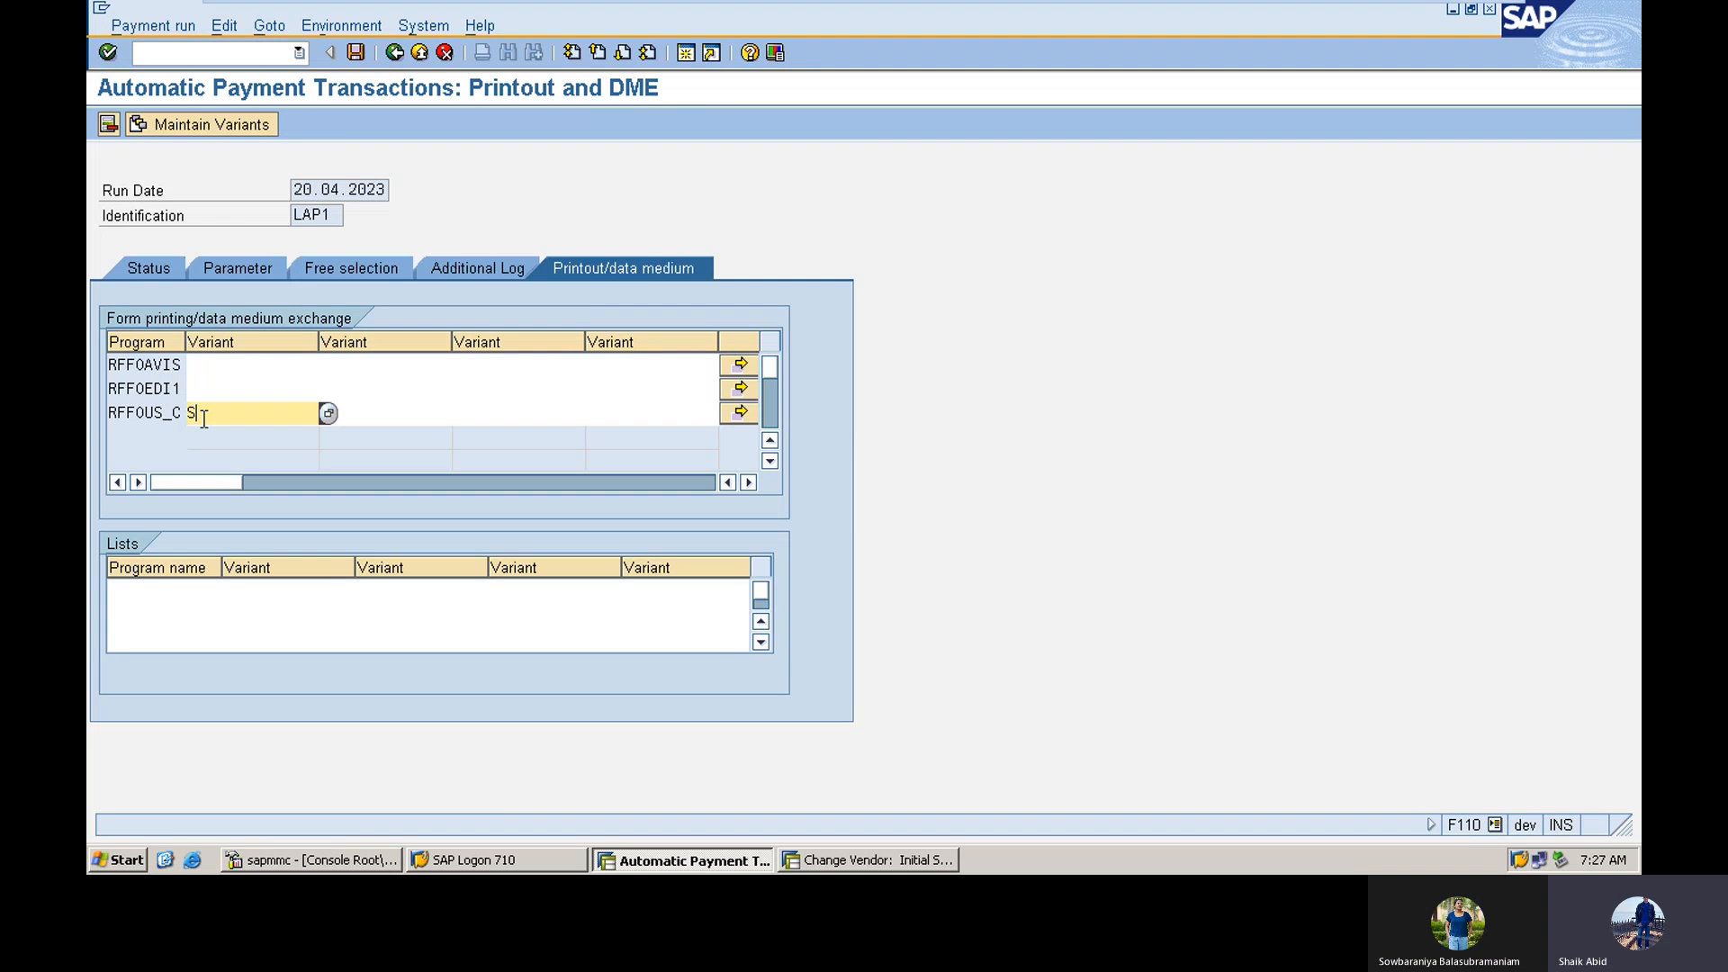
type("SBI")
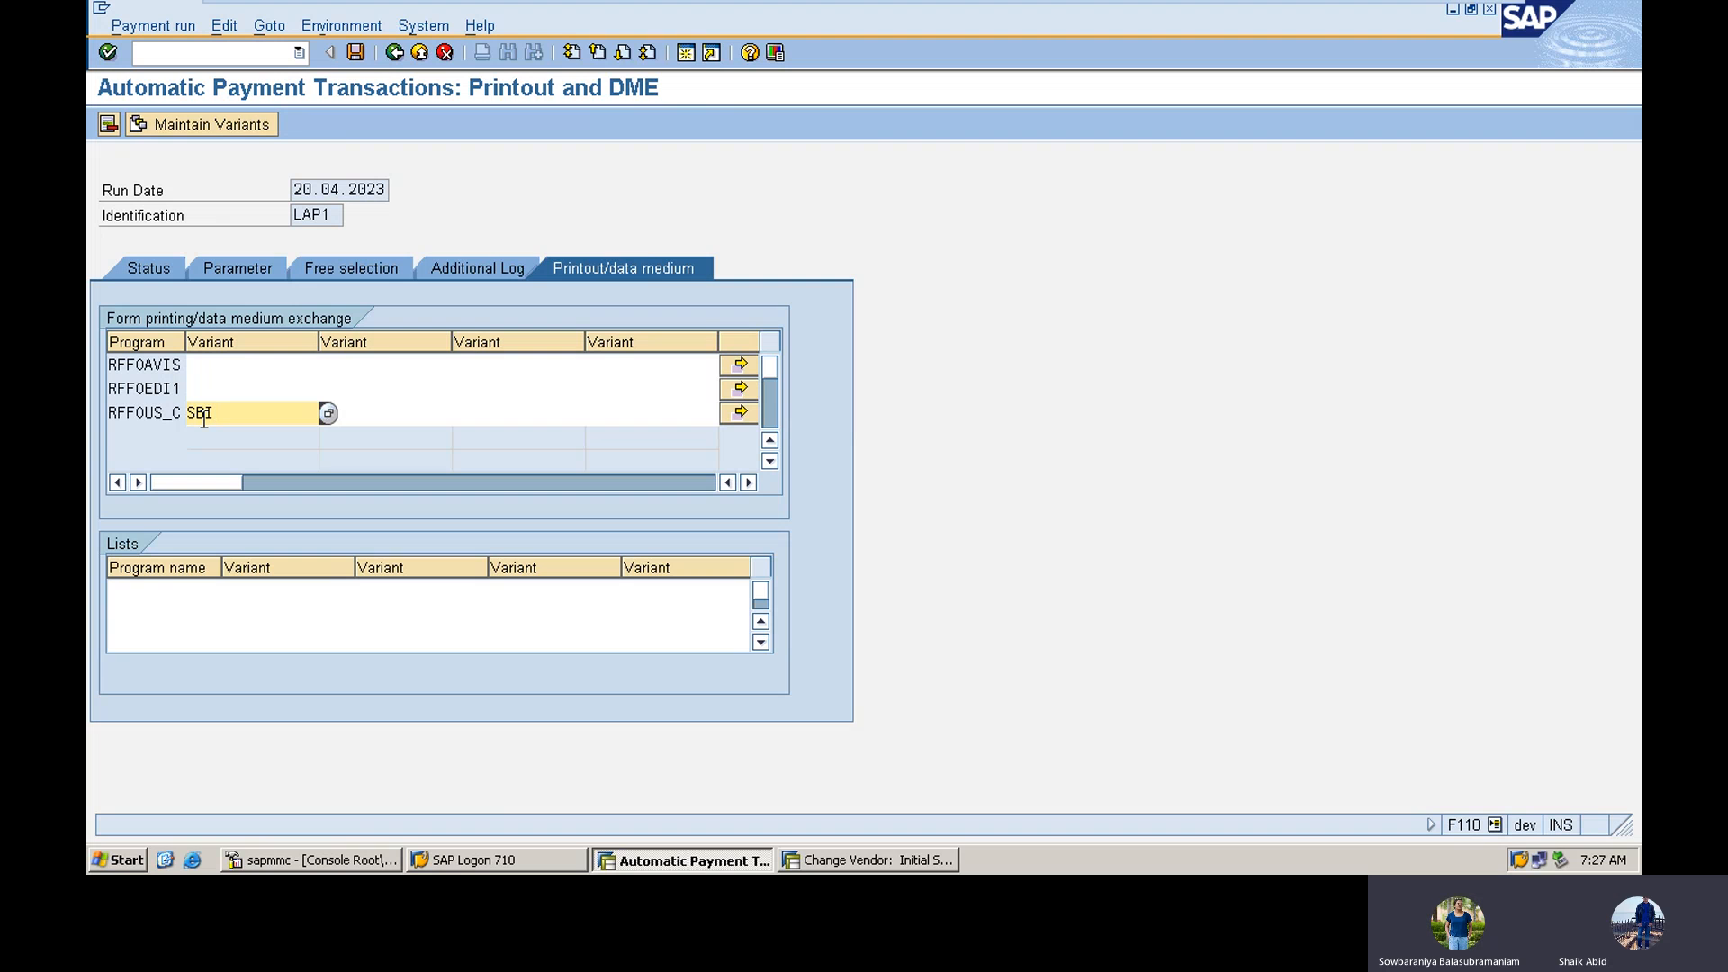
type("PRINT")
left_click(357, 52)
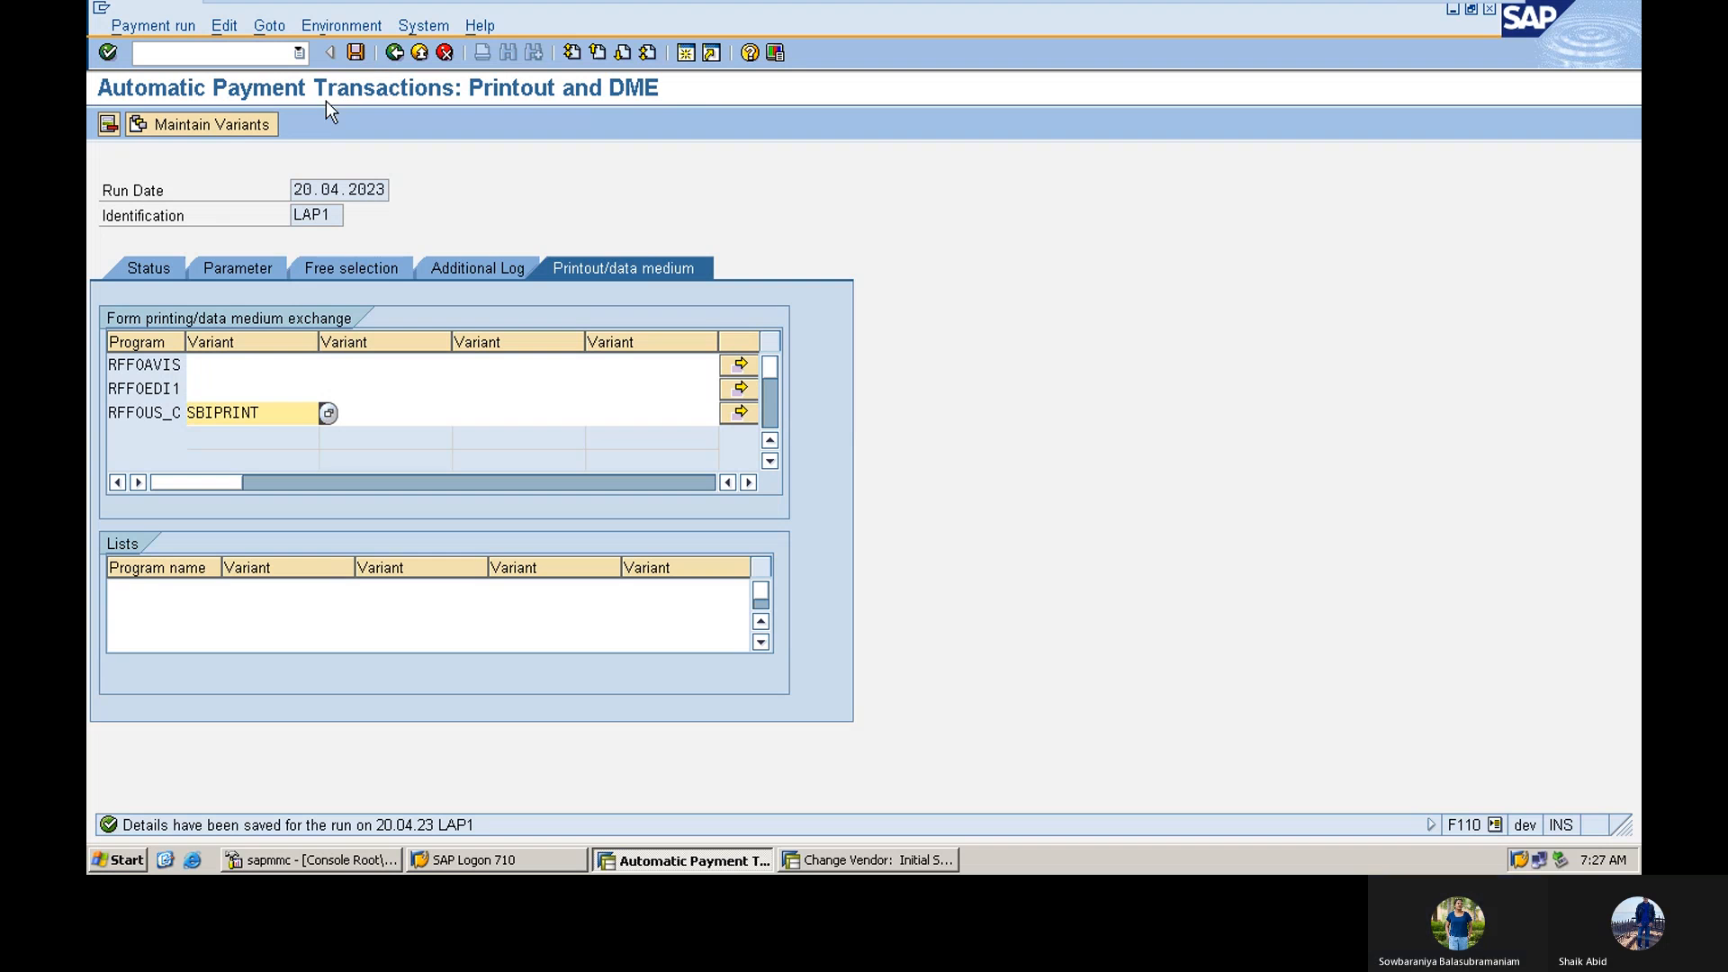
Step: Return to the status of the LAP1 run, schedule the payment run to start immediately and refresh its status until it is carried out
left_click(395, 52)
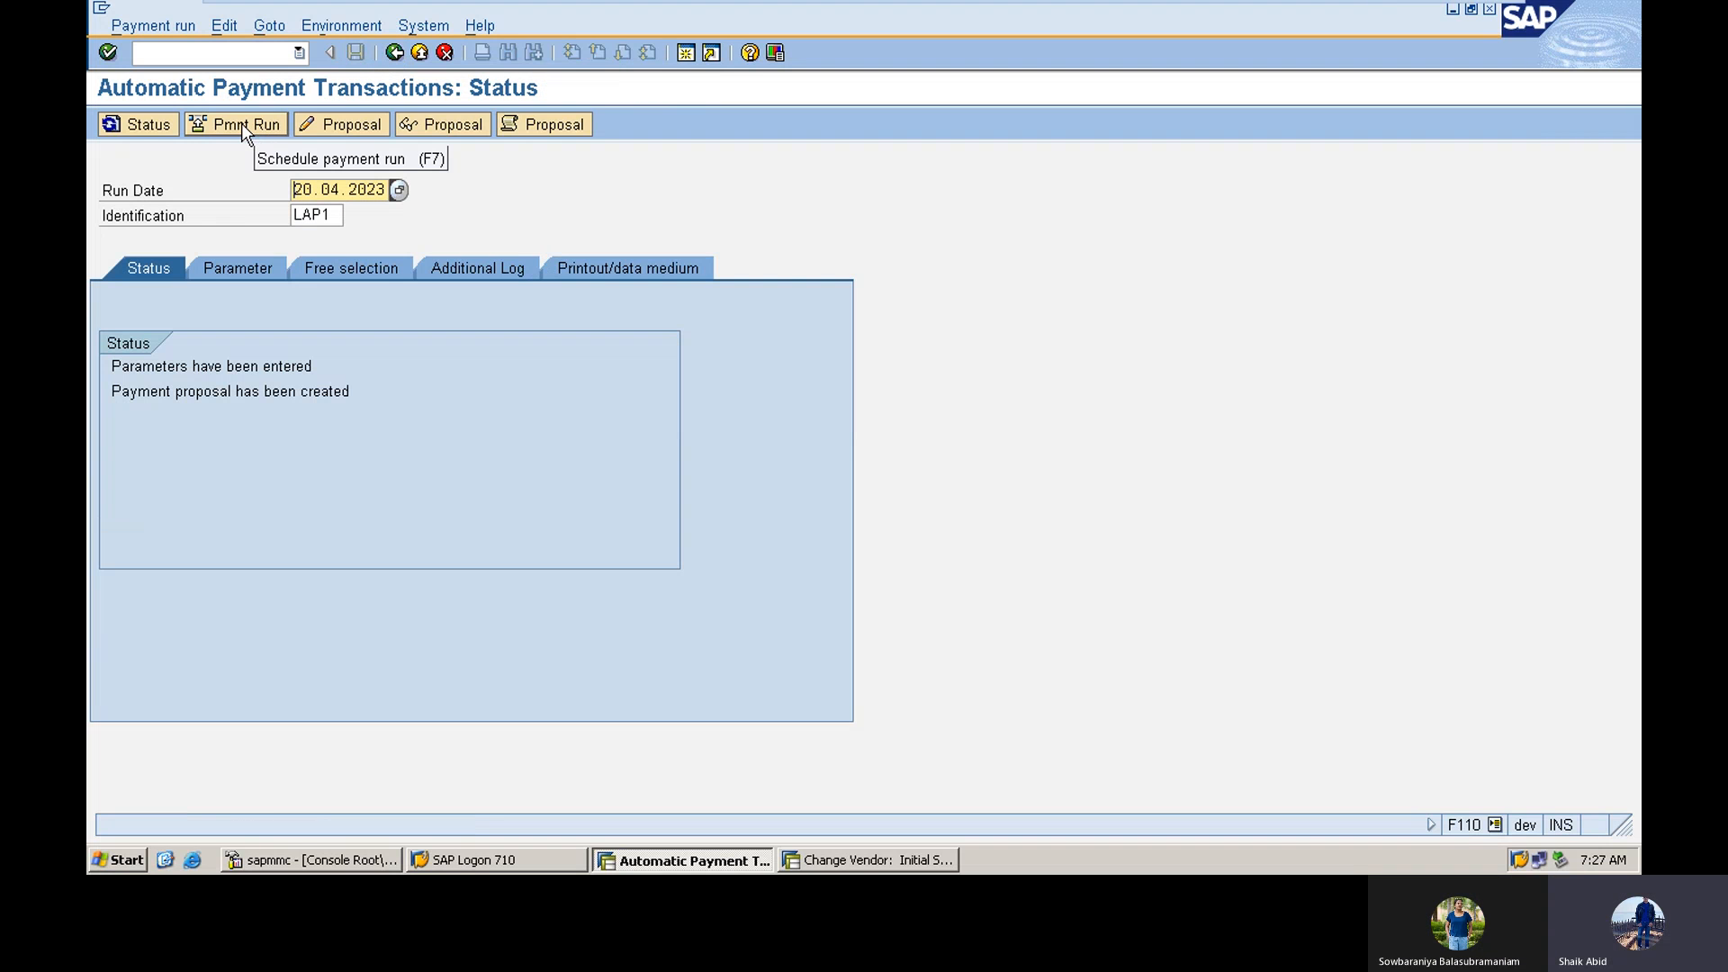
left_click(241, 122)
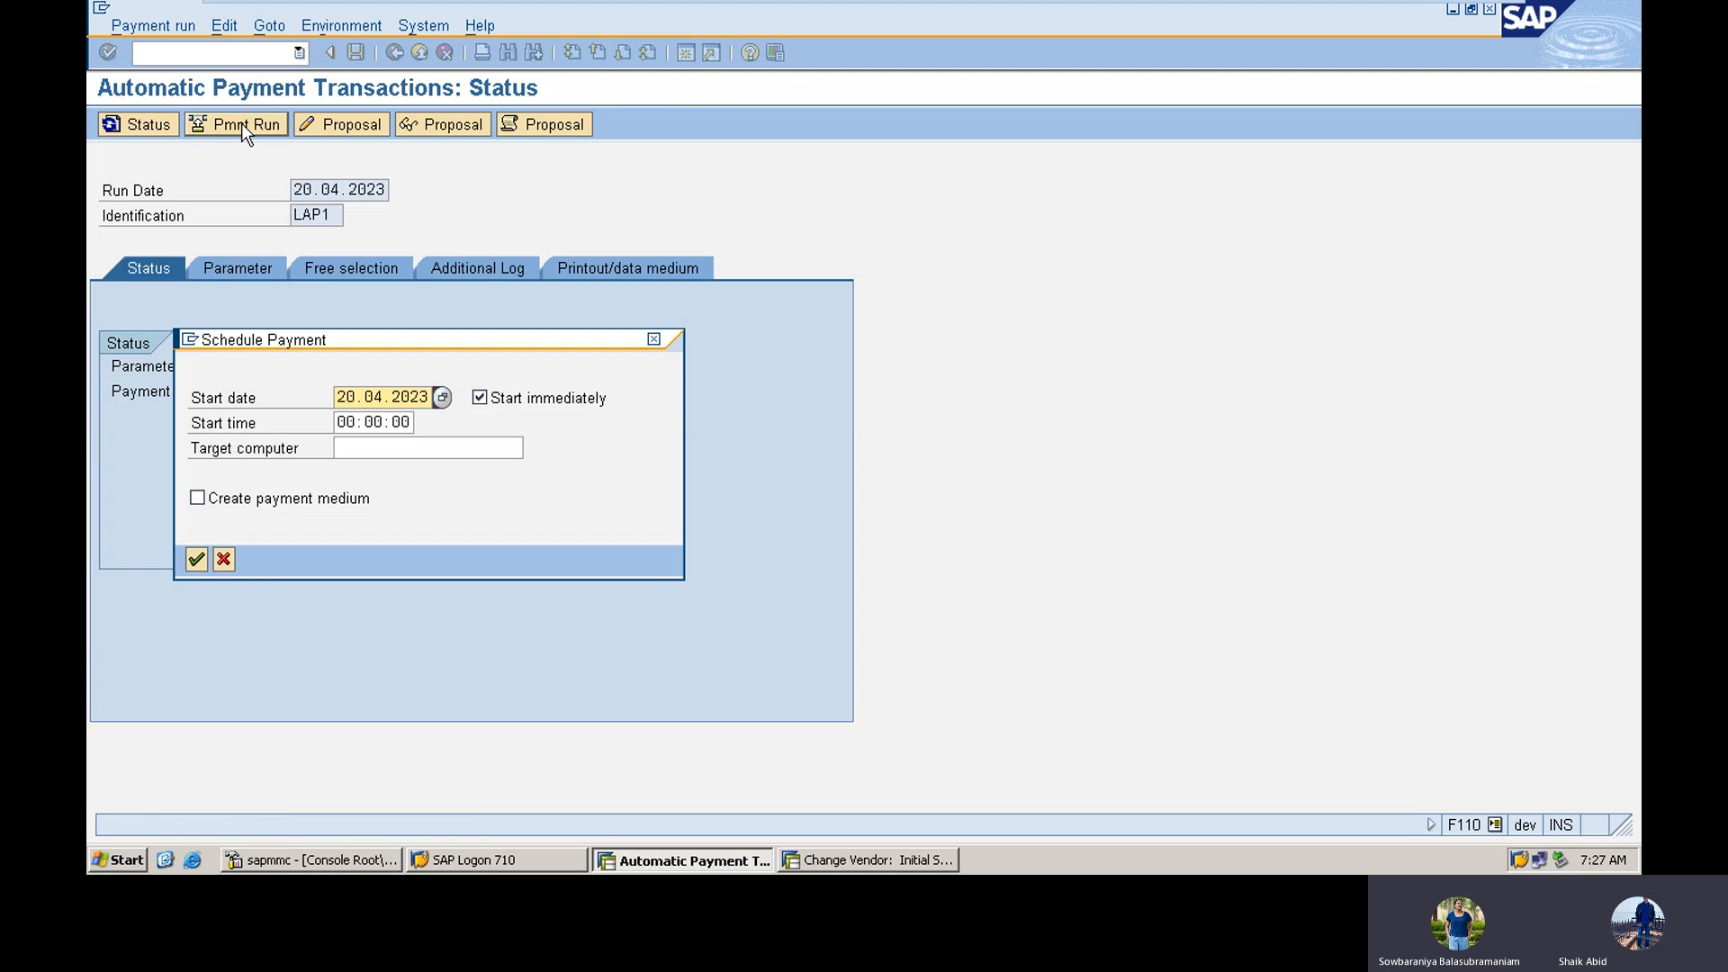
left_click(196, 560)
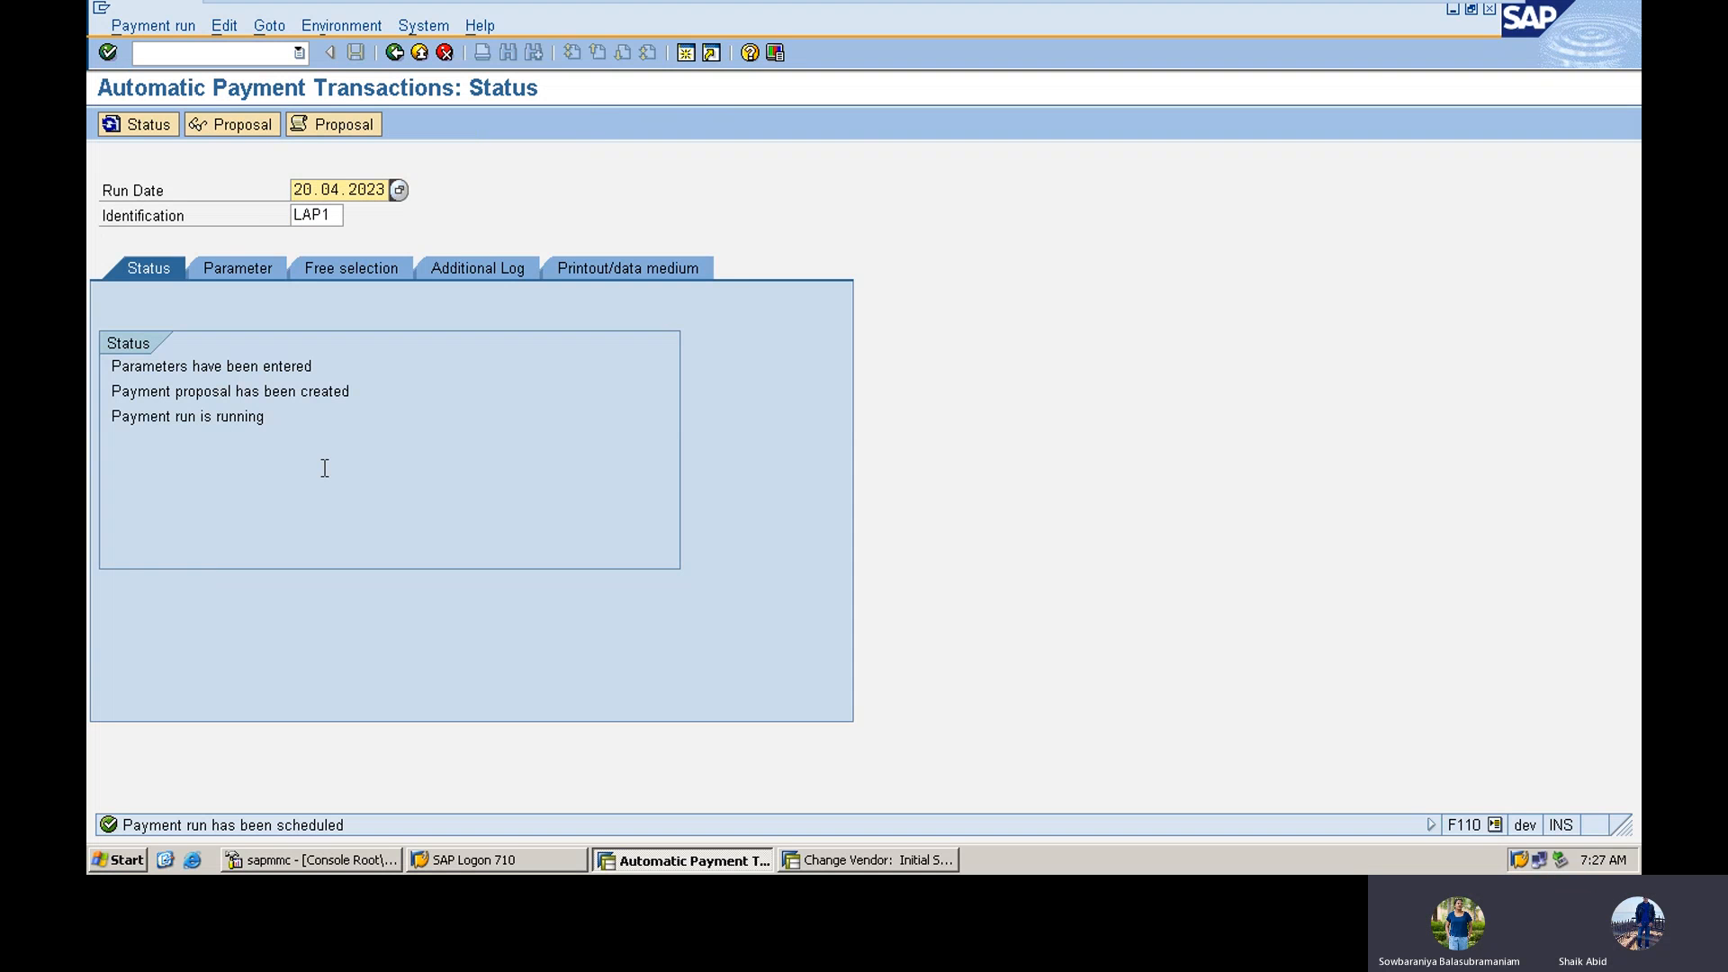
key("Return")
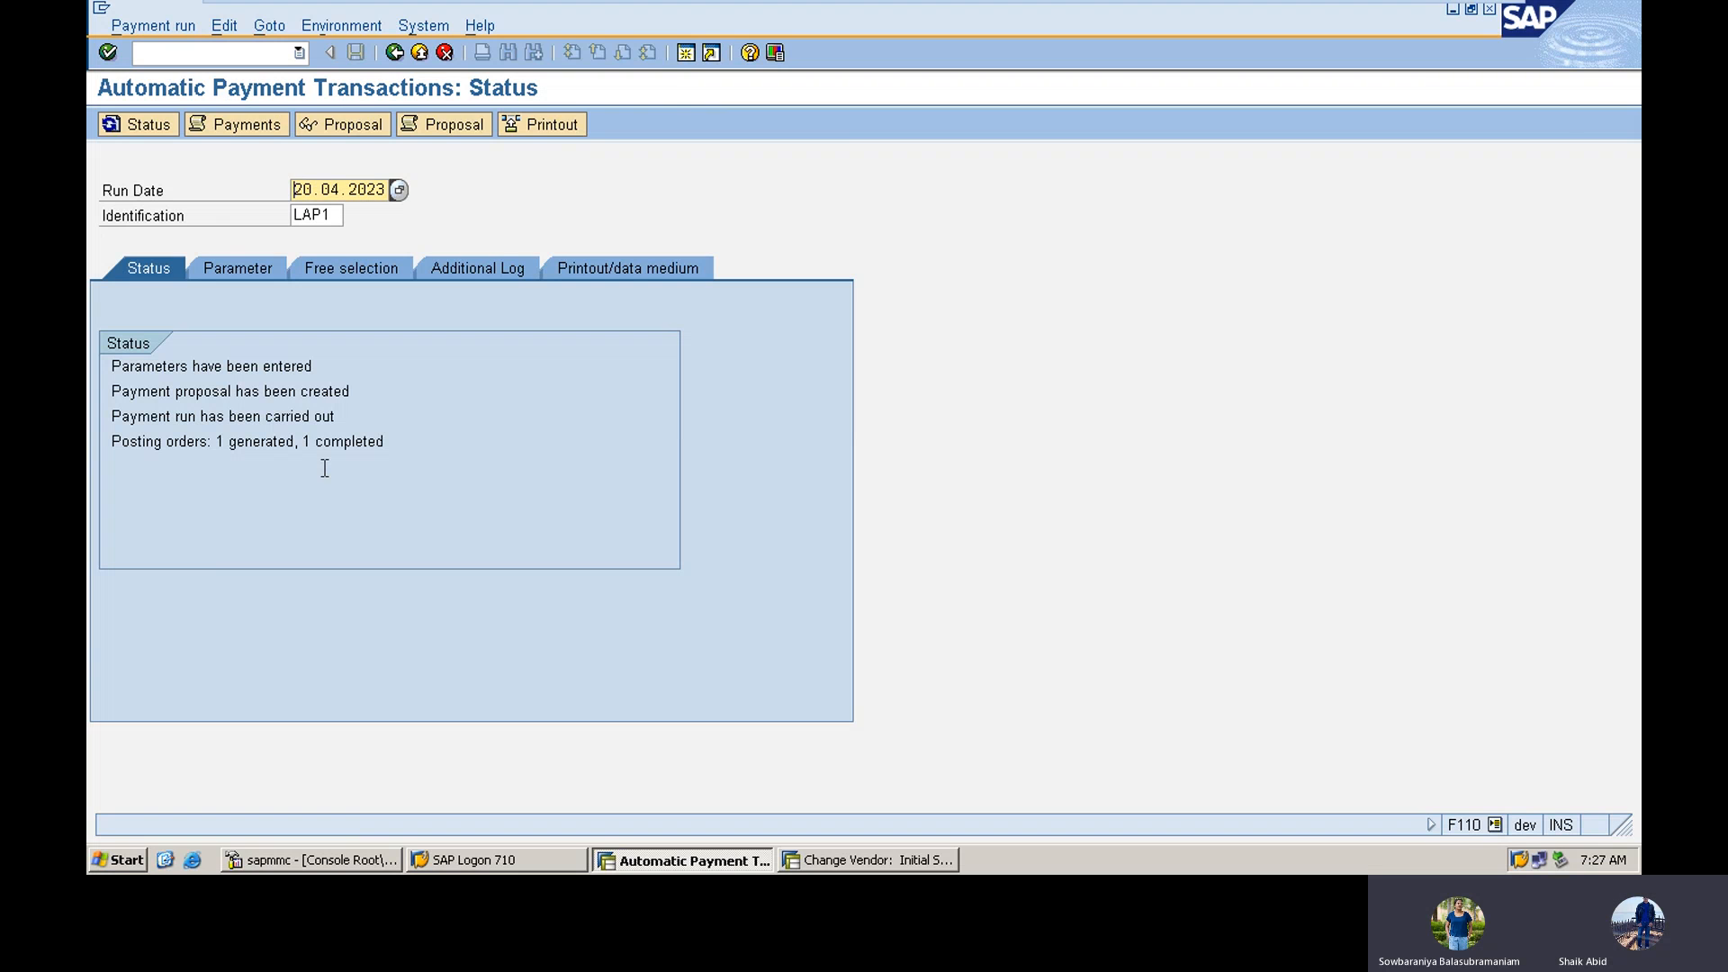
Step: Schedule the printout of the payment run to start immediately with the job name LP01
left_click(552, 126)
left_click(589, 516)
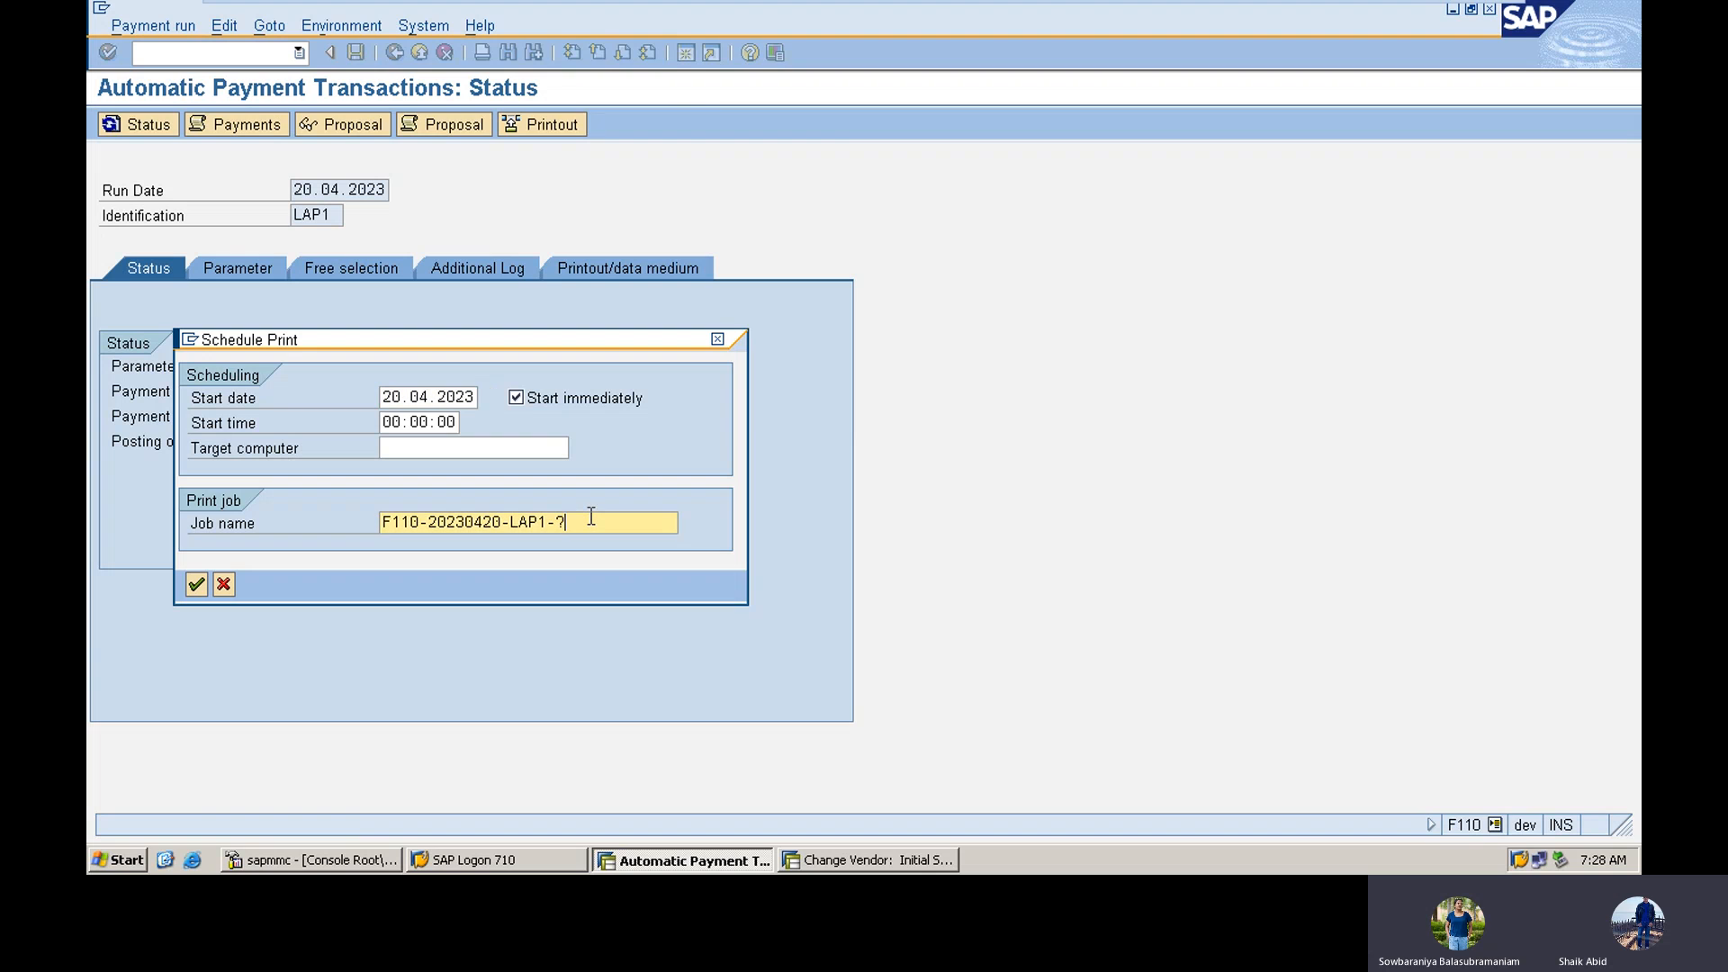
key("BackSpace")
key("BackSpace")
key("BackSpace")
key("BackSpace")
key("BackSpace")
key("BackSpace")
key("BackSpace")
key("BackSpace")
key("BackSpace")
key("BackSpace")
key("BackSpace")
key("BackSpace")
key("BackSpace")
key("BackSpace")
key("BackSpace")
key("BackSpace")
key("BackSpace")
key("BackSpace")
key("BackSpace")
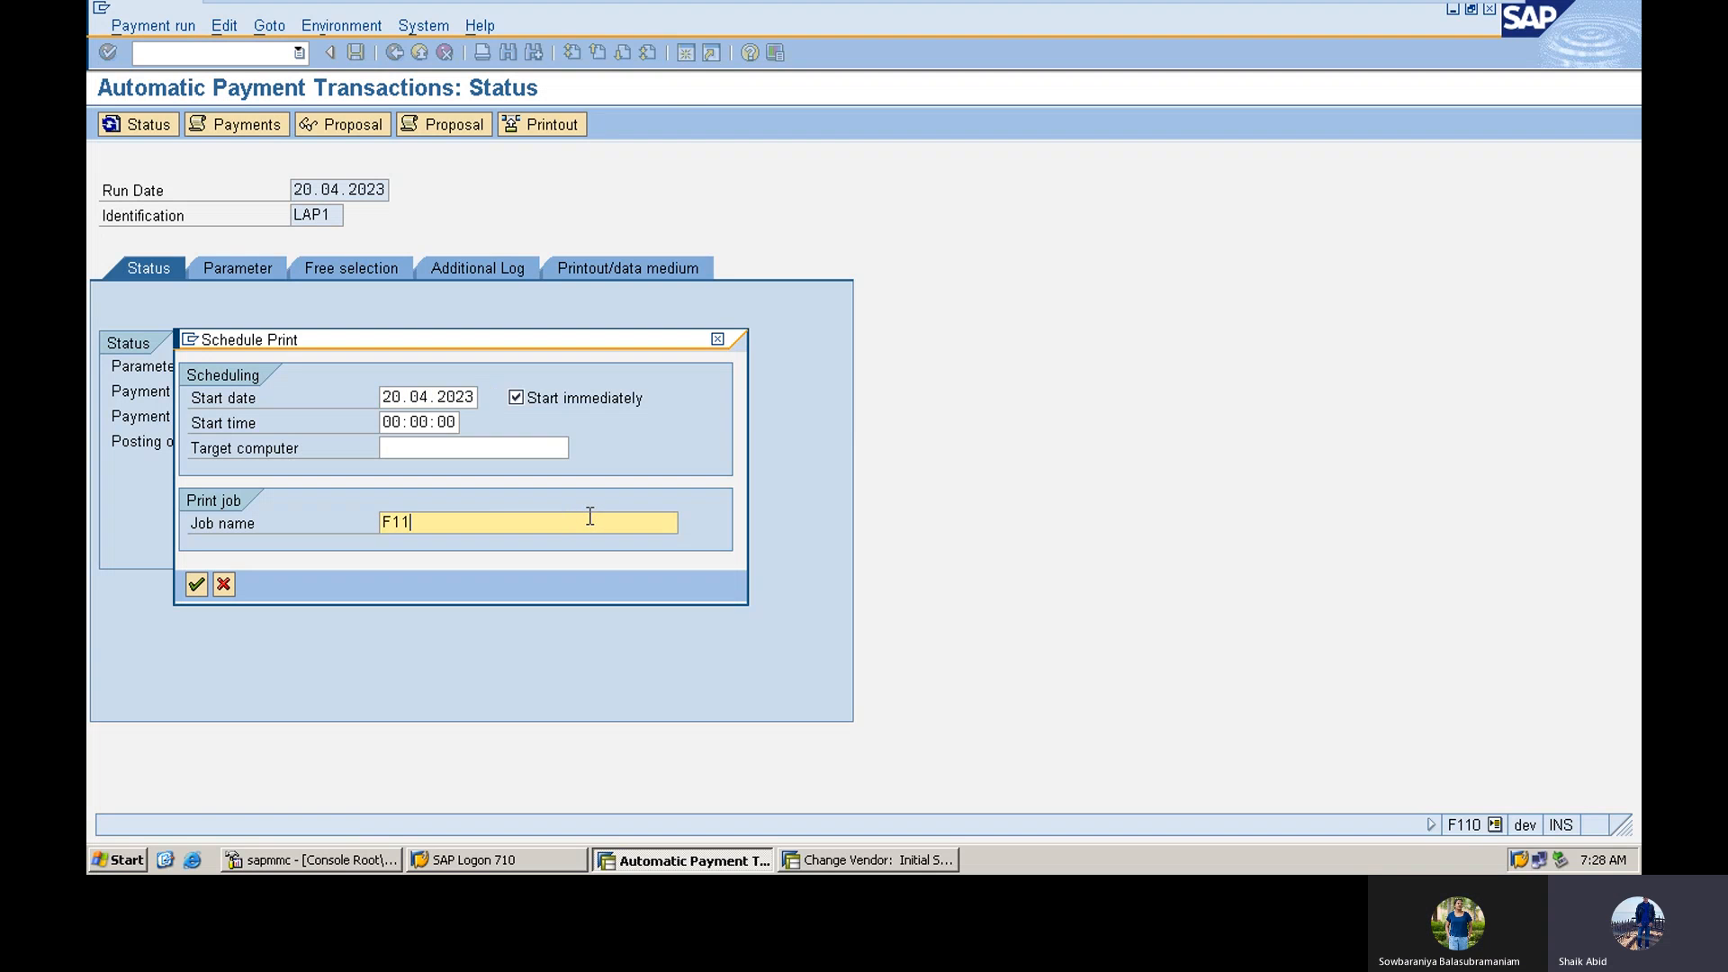
type("LP01")
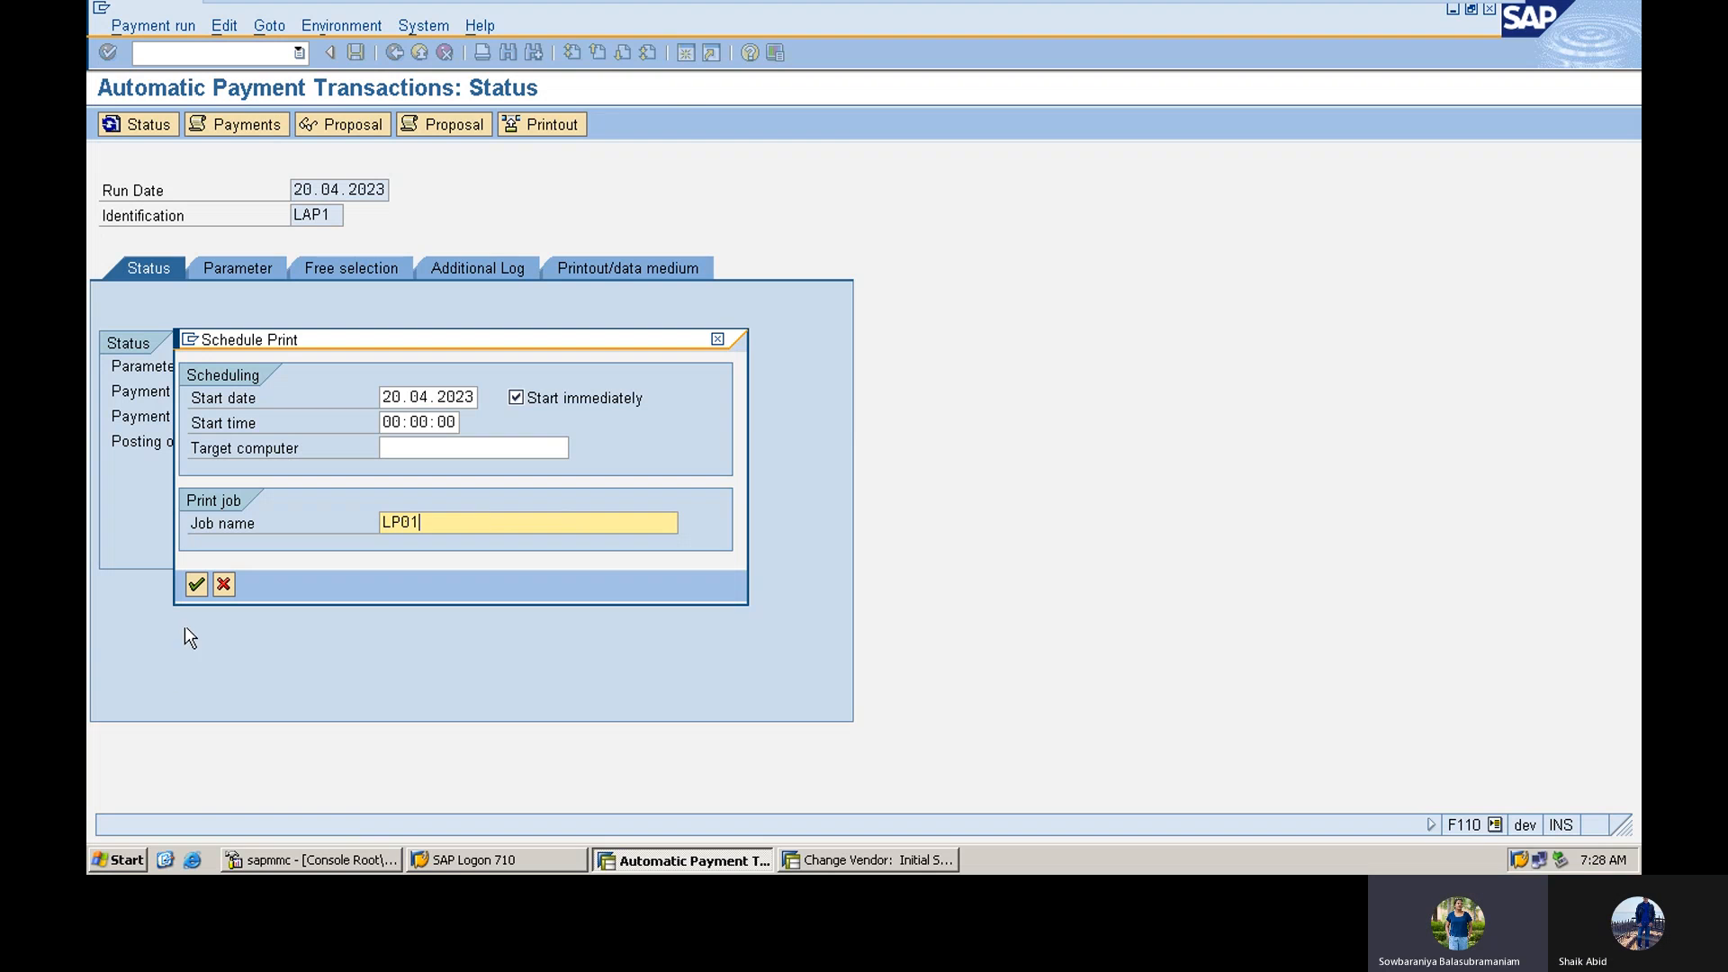
left_click(195, 585)
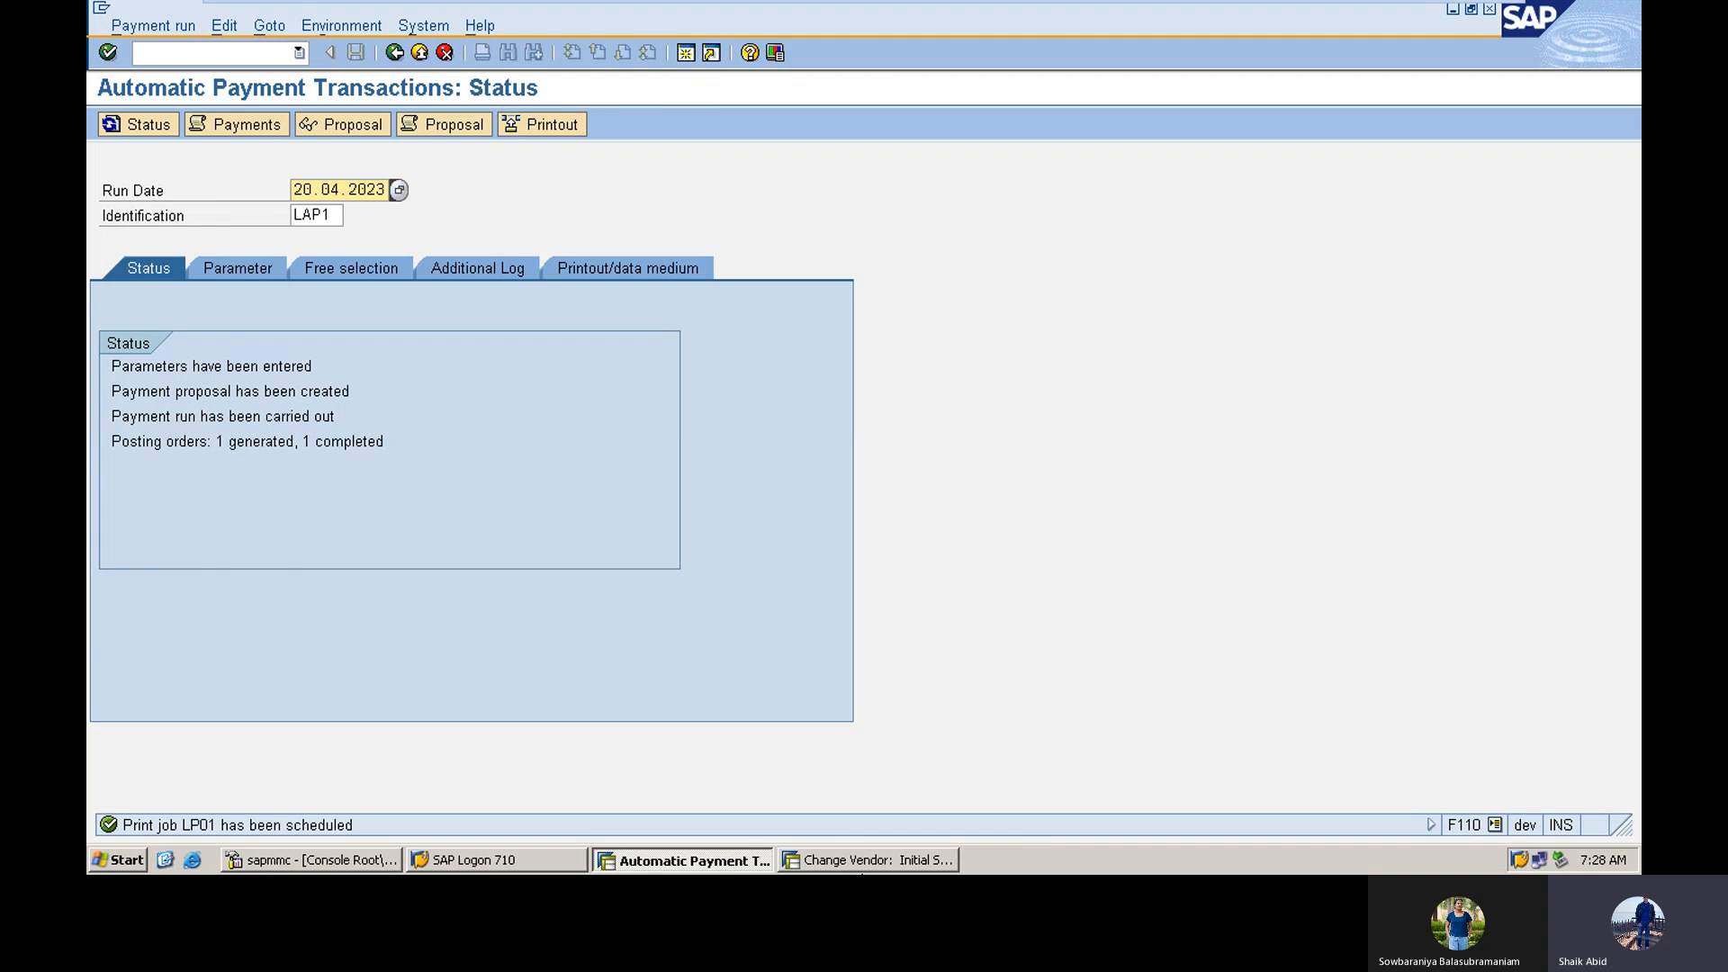
Step: In the other session, open transaction FBL1N and display the cleared items of the vendor in company code LAP1
left_click(862, 861)
left_click(208, 56)
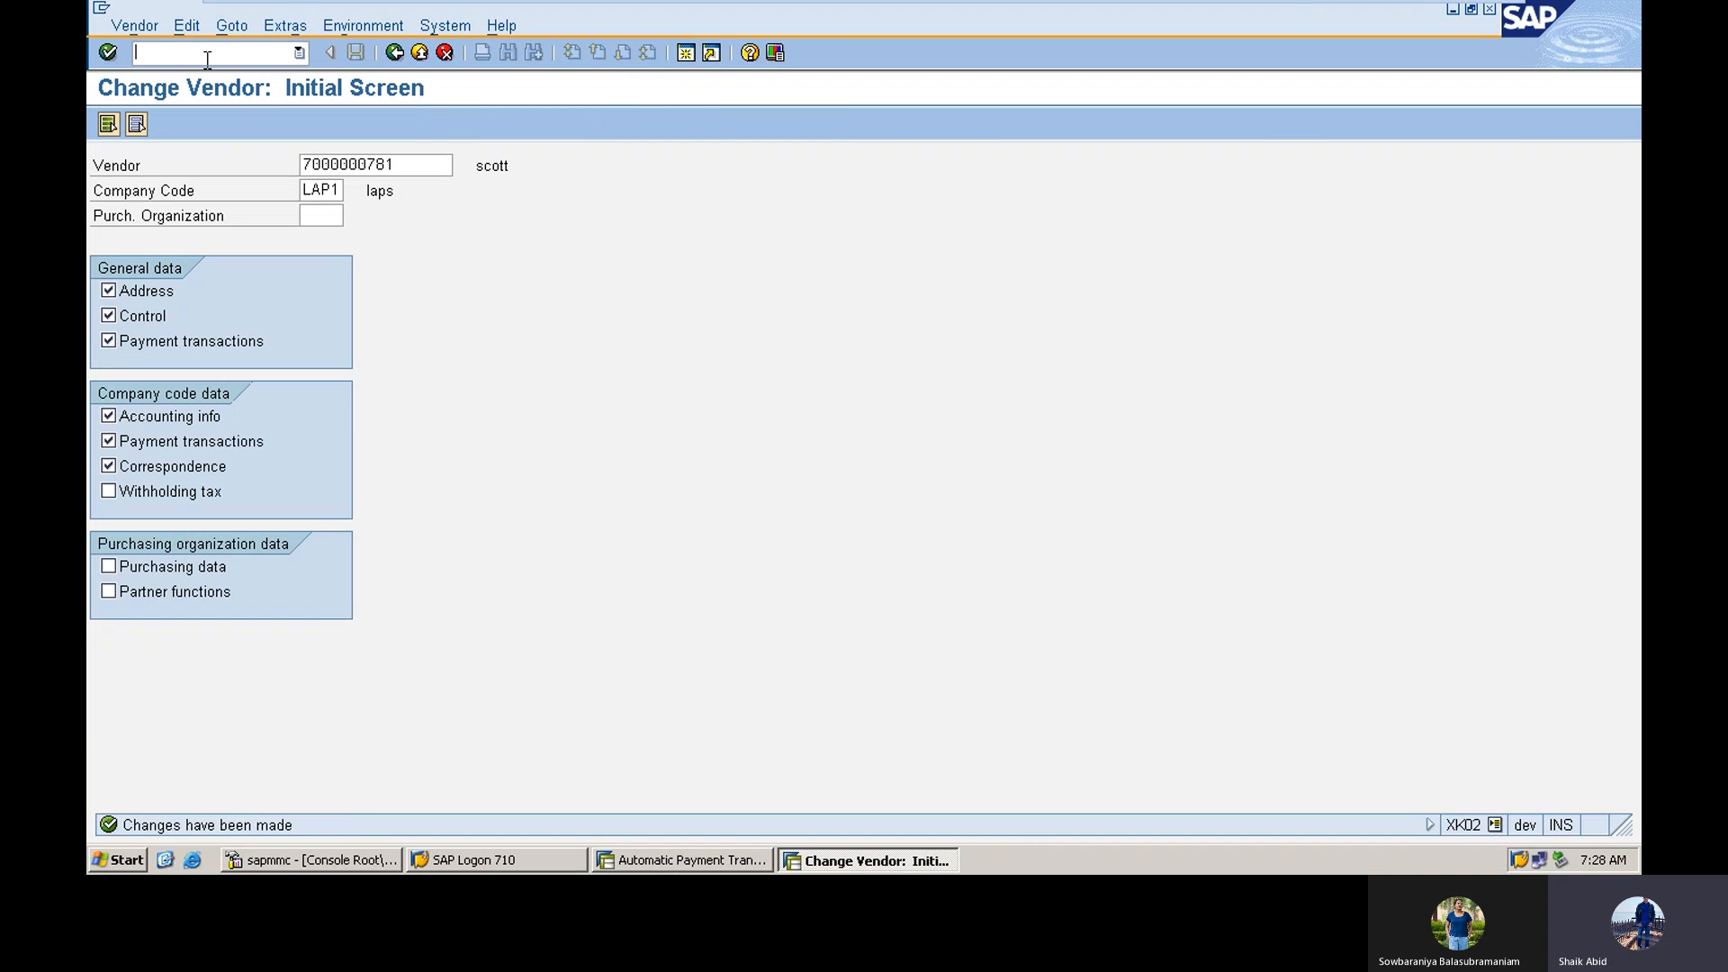
type("/NFBL1N")
key("Return")
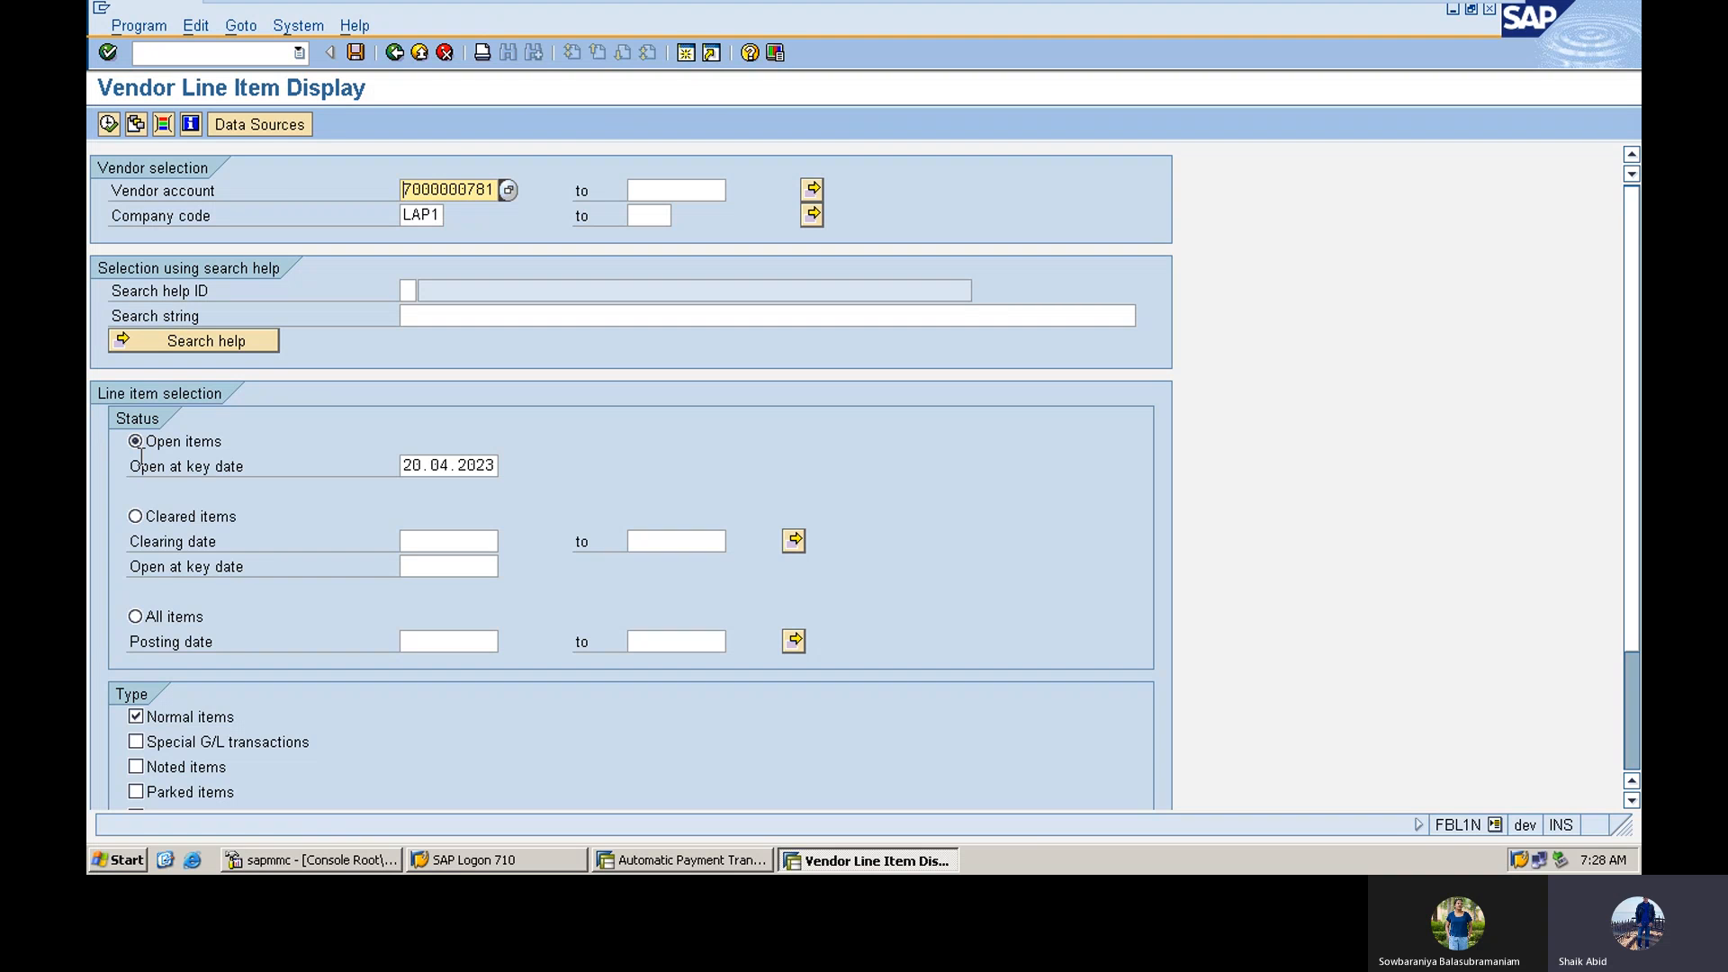
left_click(136, 519)
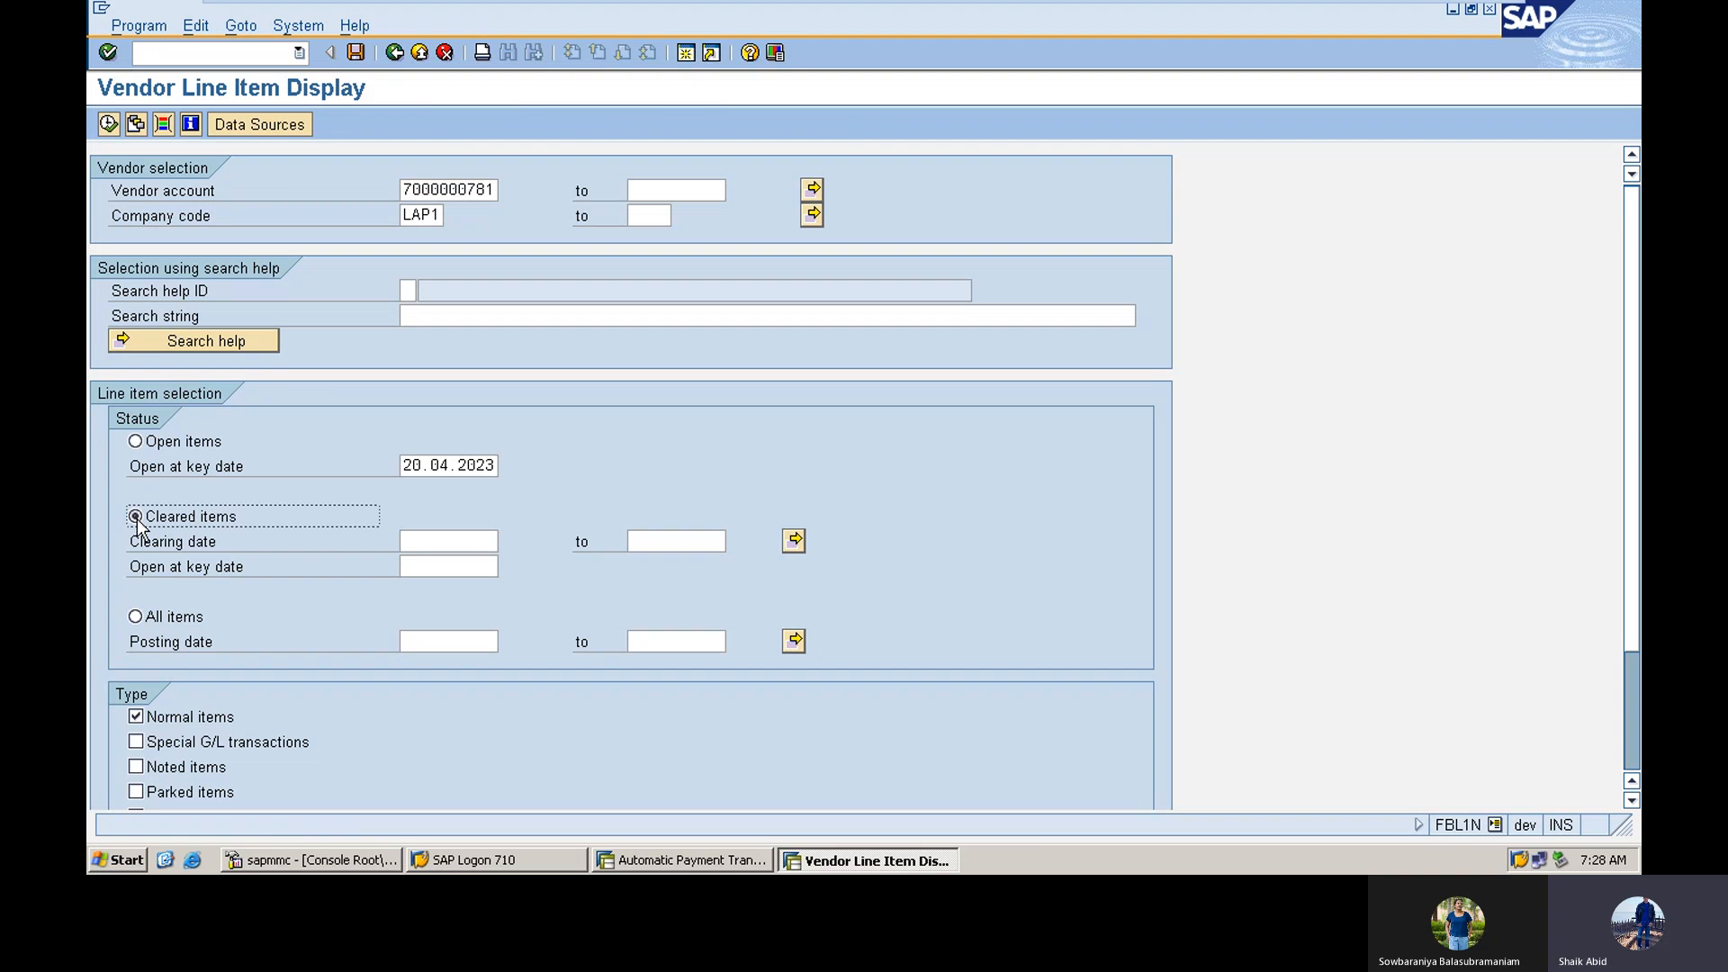
left_click(108, 124)
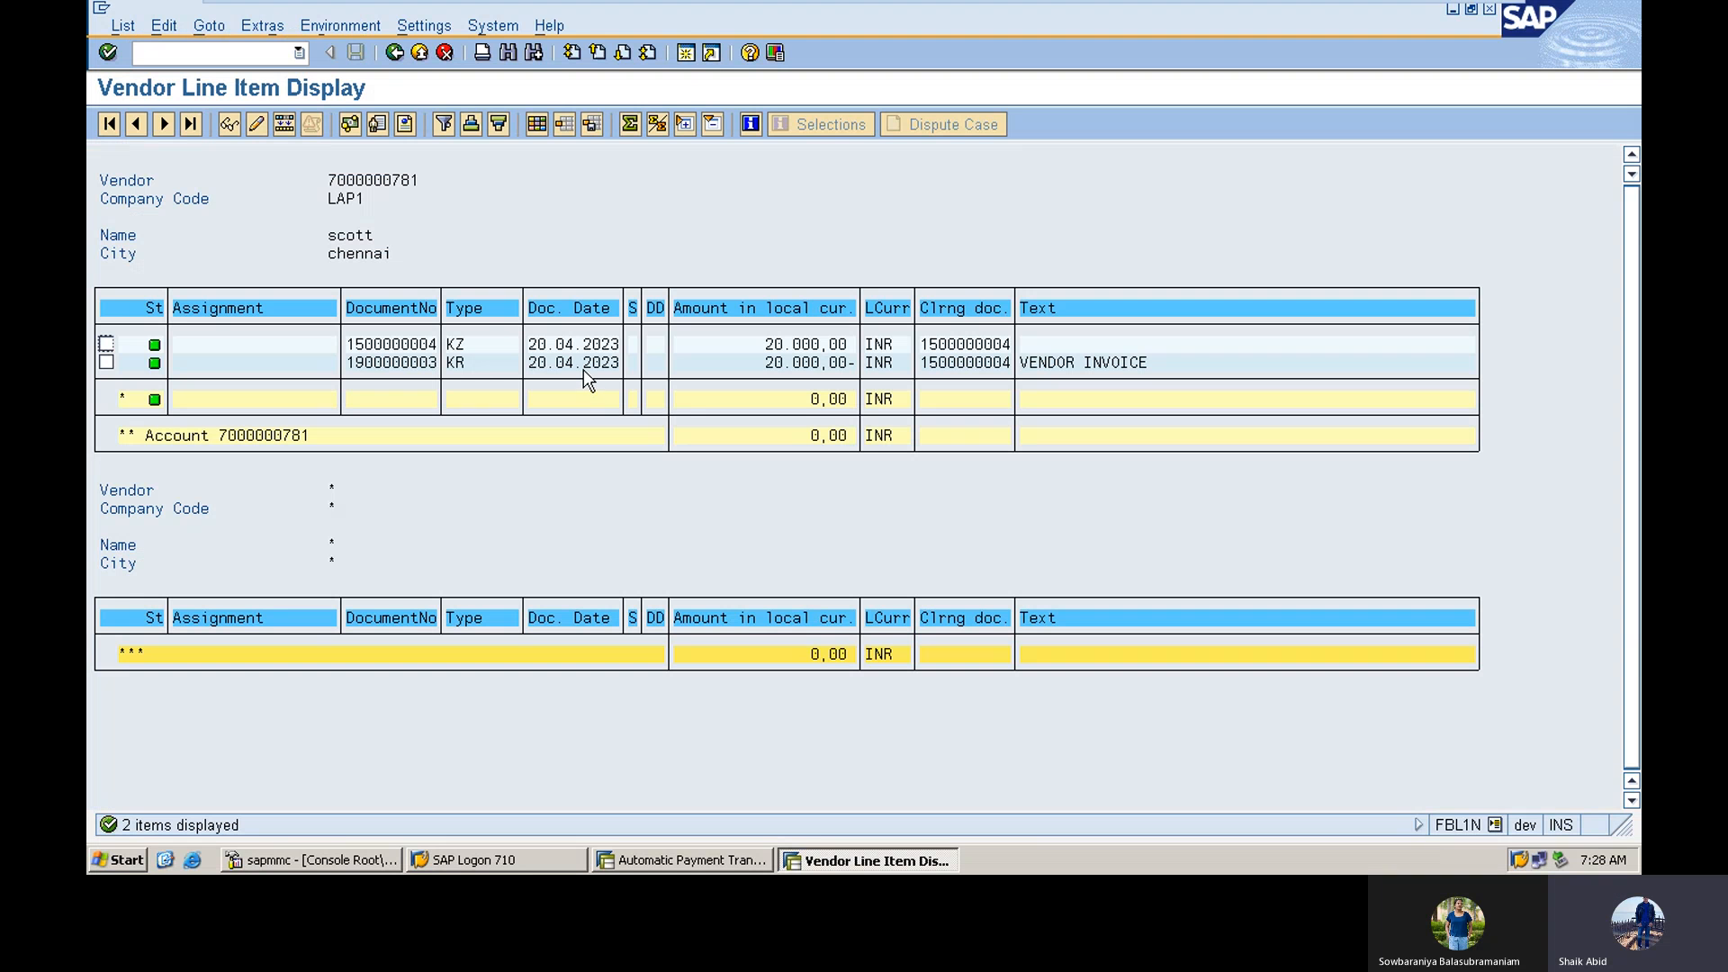